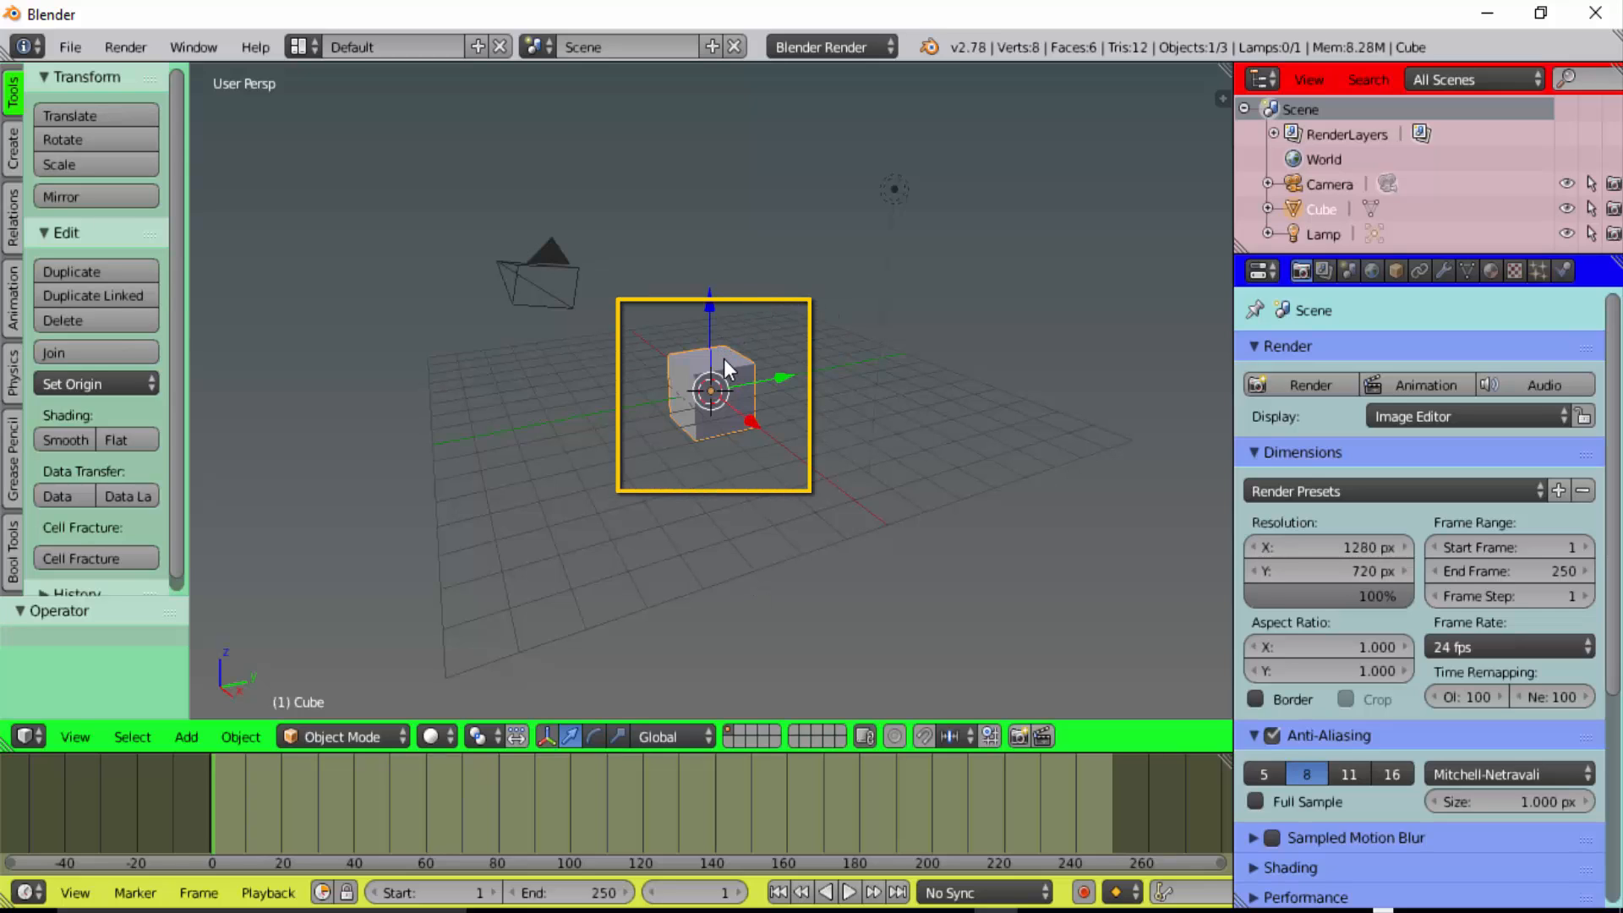
Delete the default cube and set the render engine to Cycles Render
key("x")
left_click(798, 227)
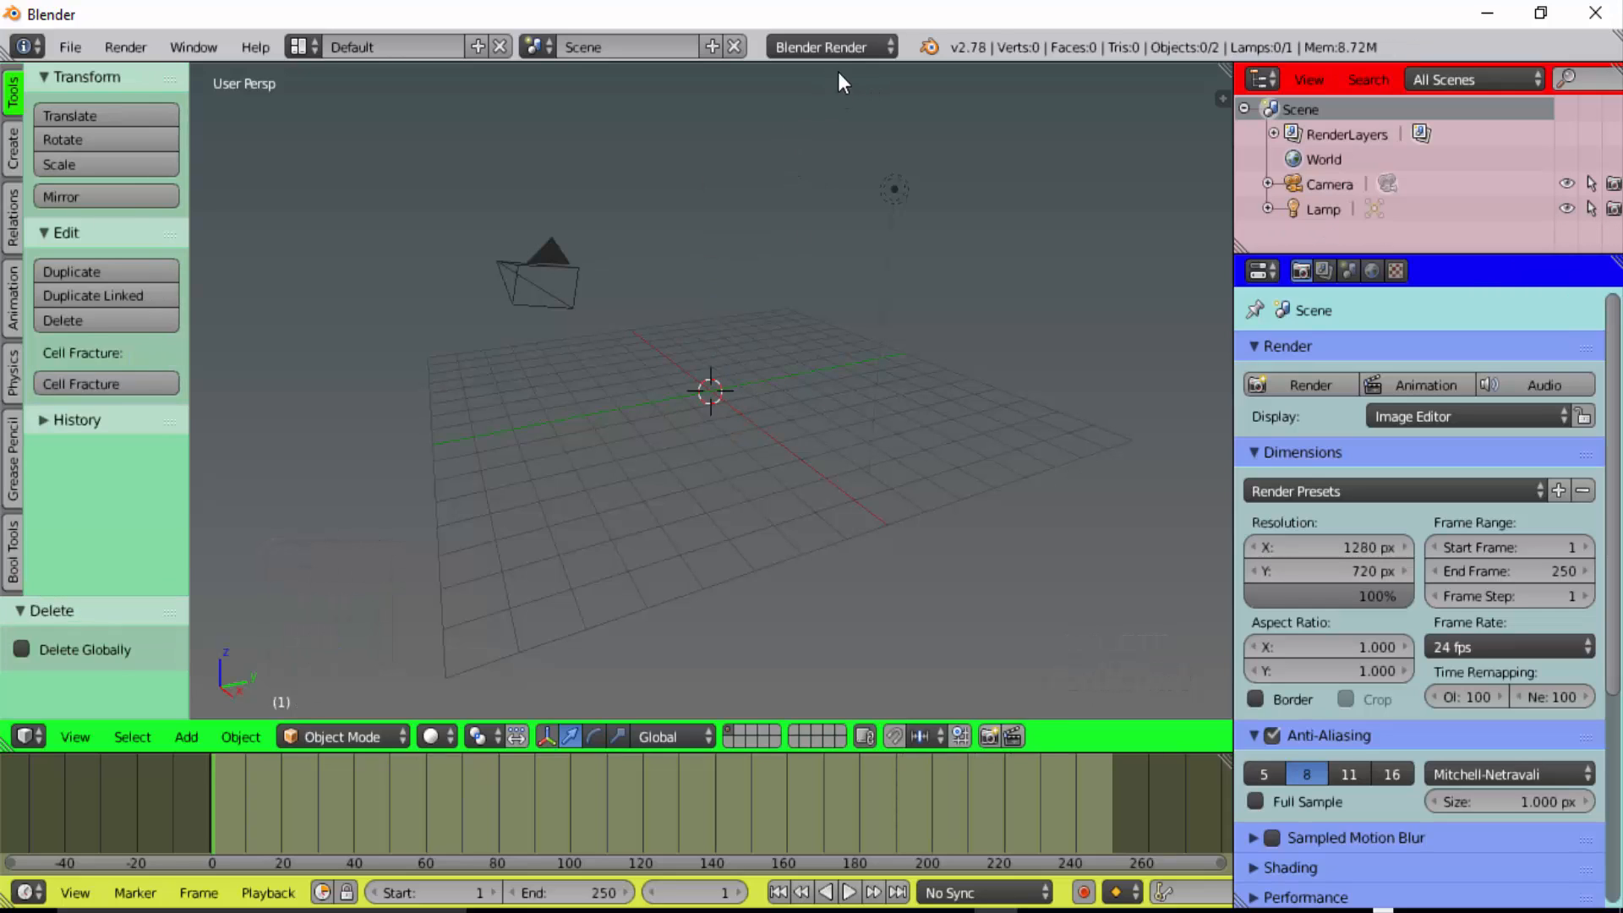
left_click(835, 46)
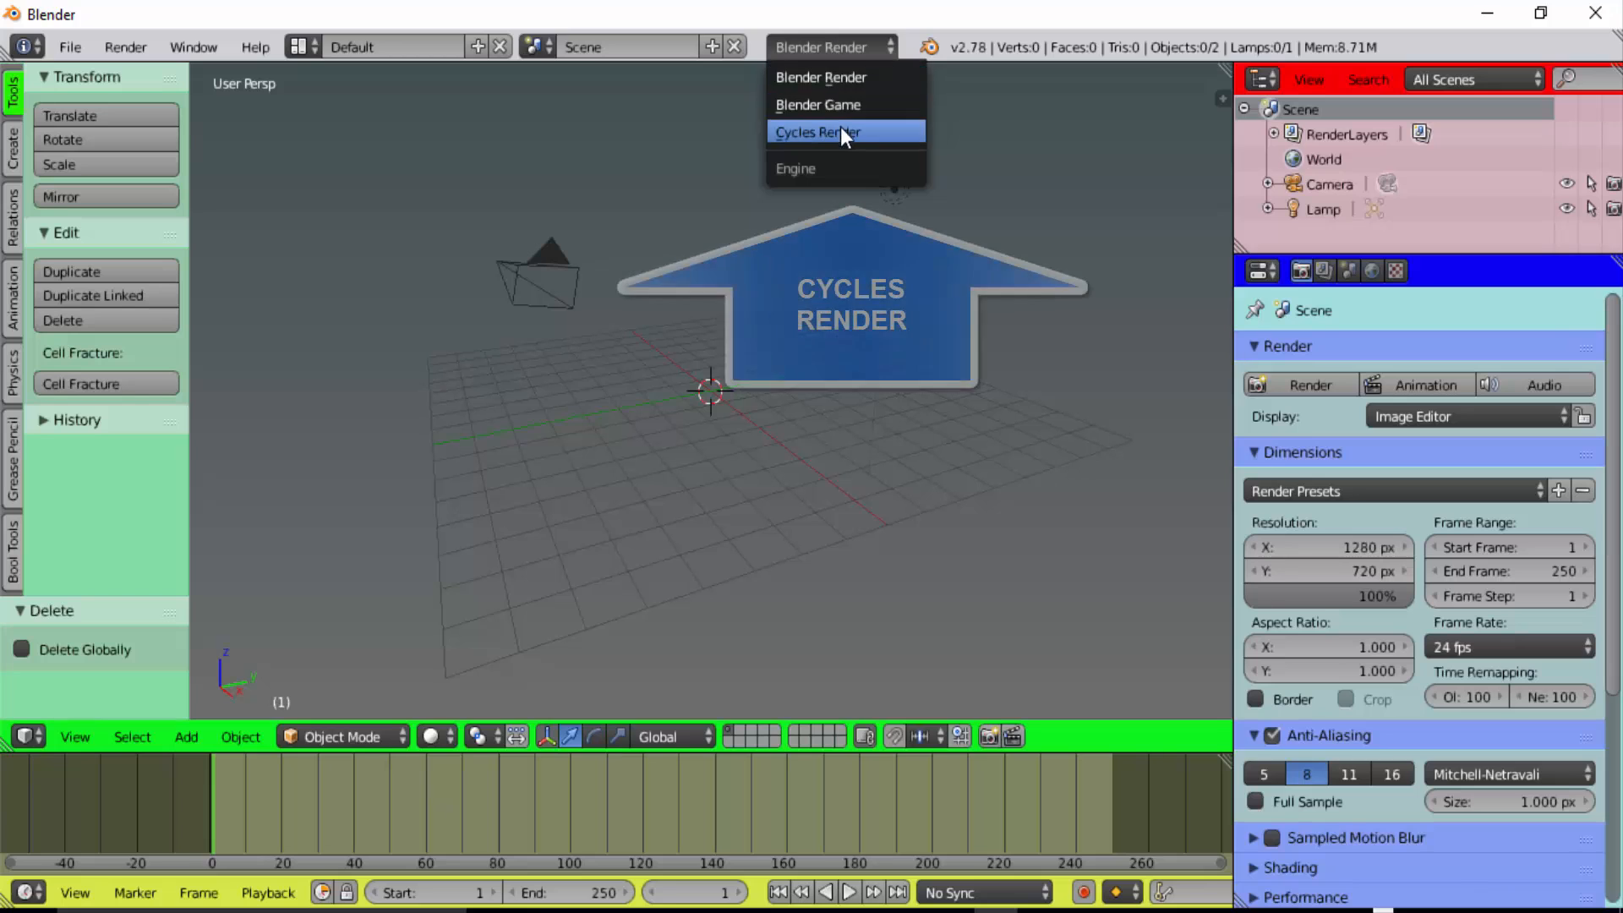
left_click(806, 132)
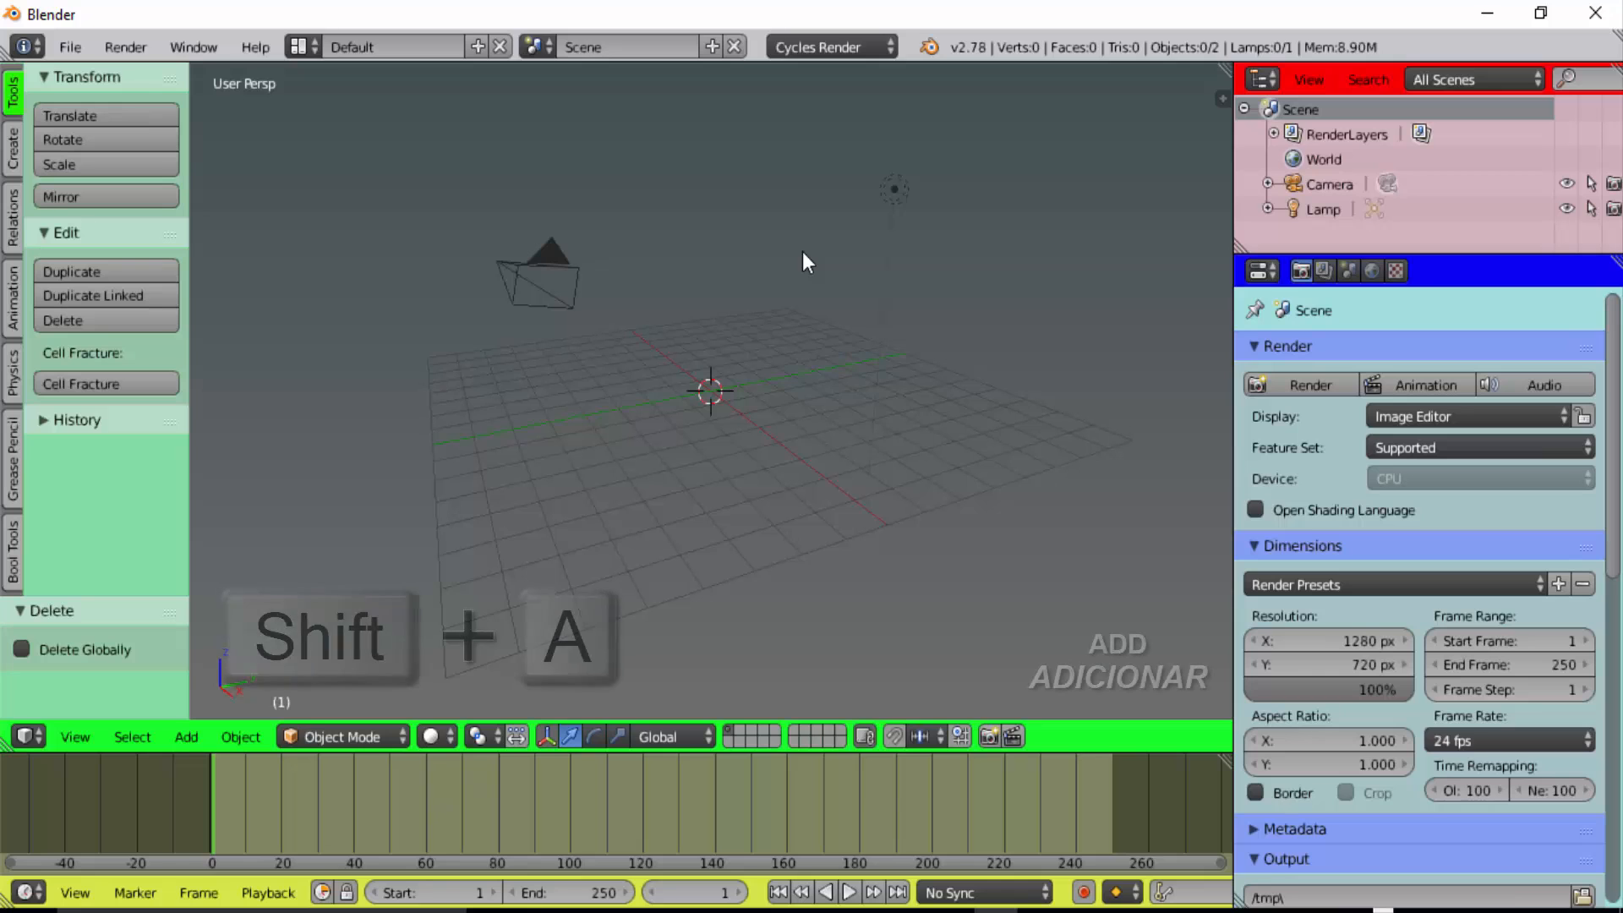
Add a mesh plane at the scene's centre and scale it up uniformly by about 2.67
key("shift+a")
mouse_move(803, 251)
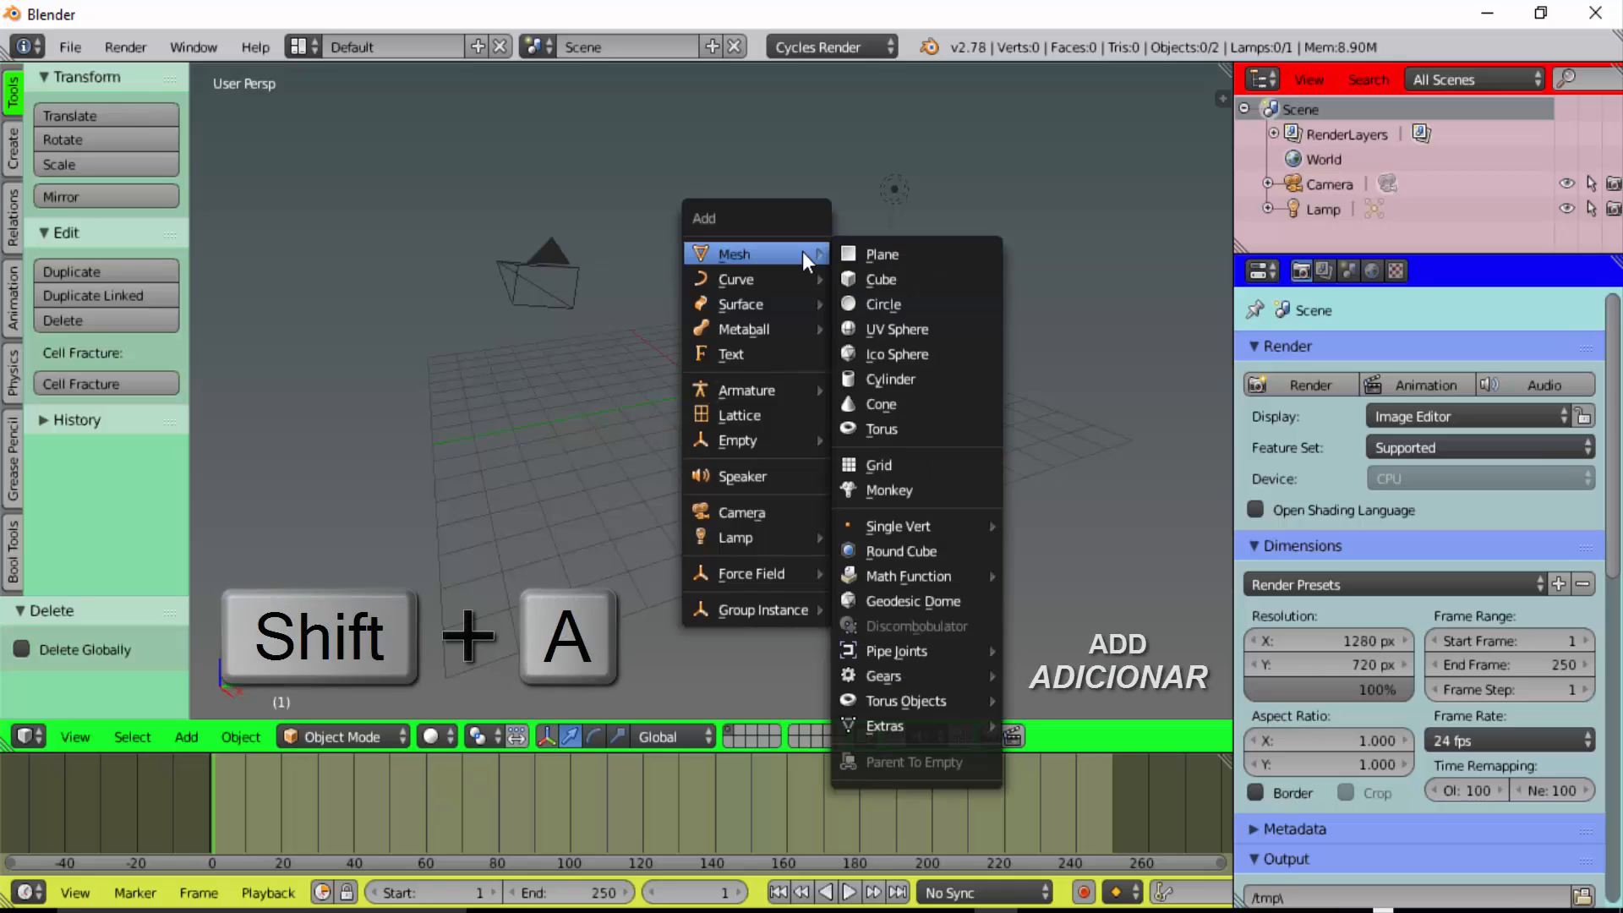
left_click(852, 254)
key("s")
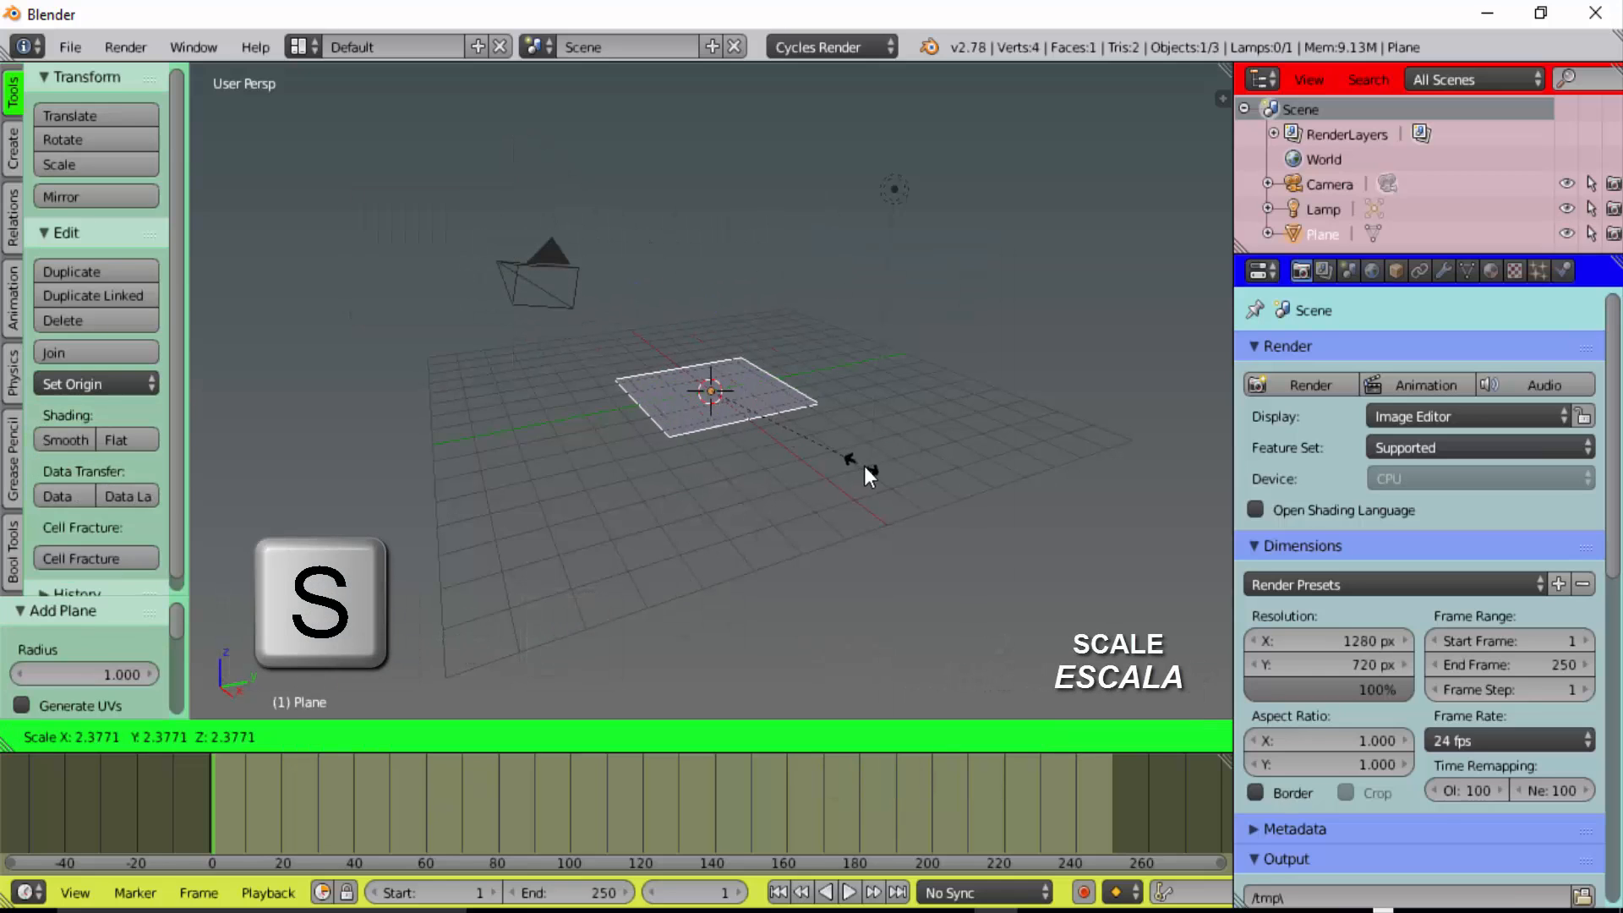
left_click(807, 533)
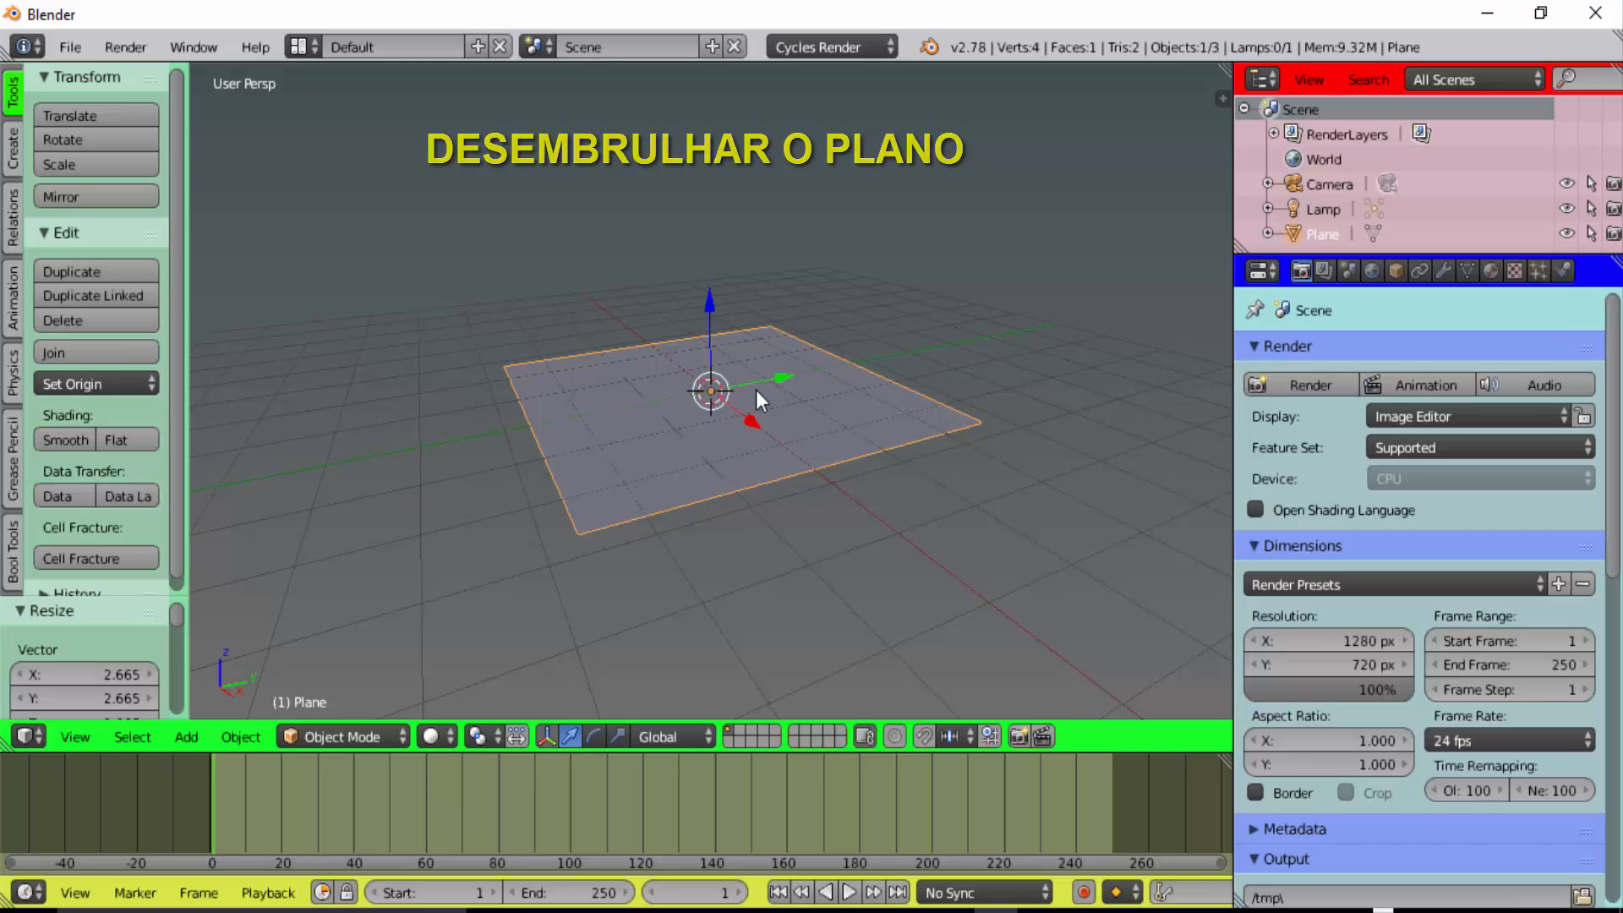
Unwrap the plane's UVs with the standard Unwrap method in Edit Mode
left_click(302, 728)
left_click(320, 676)
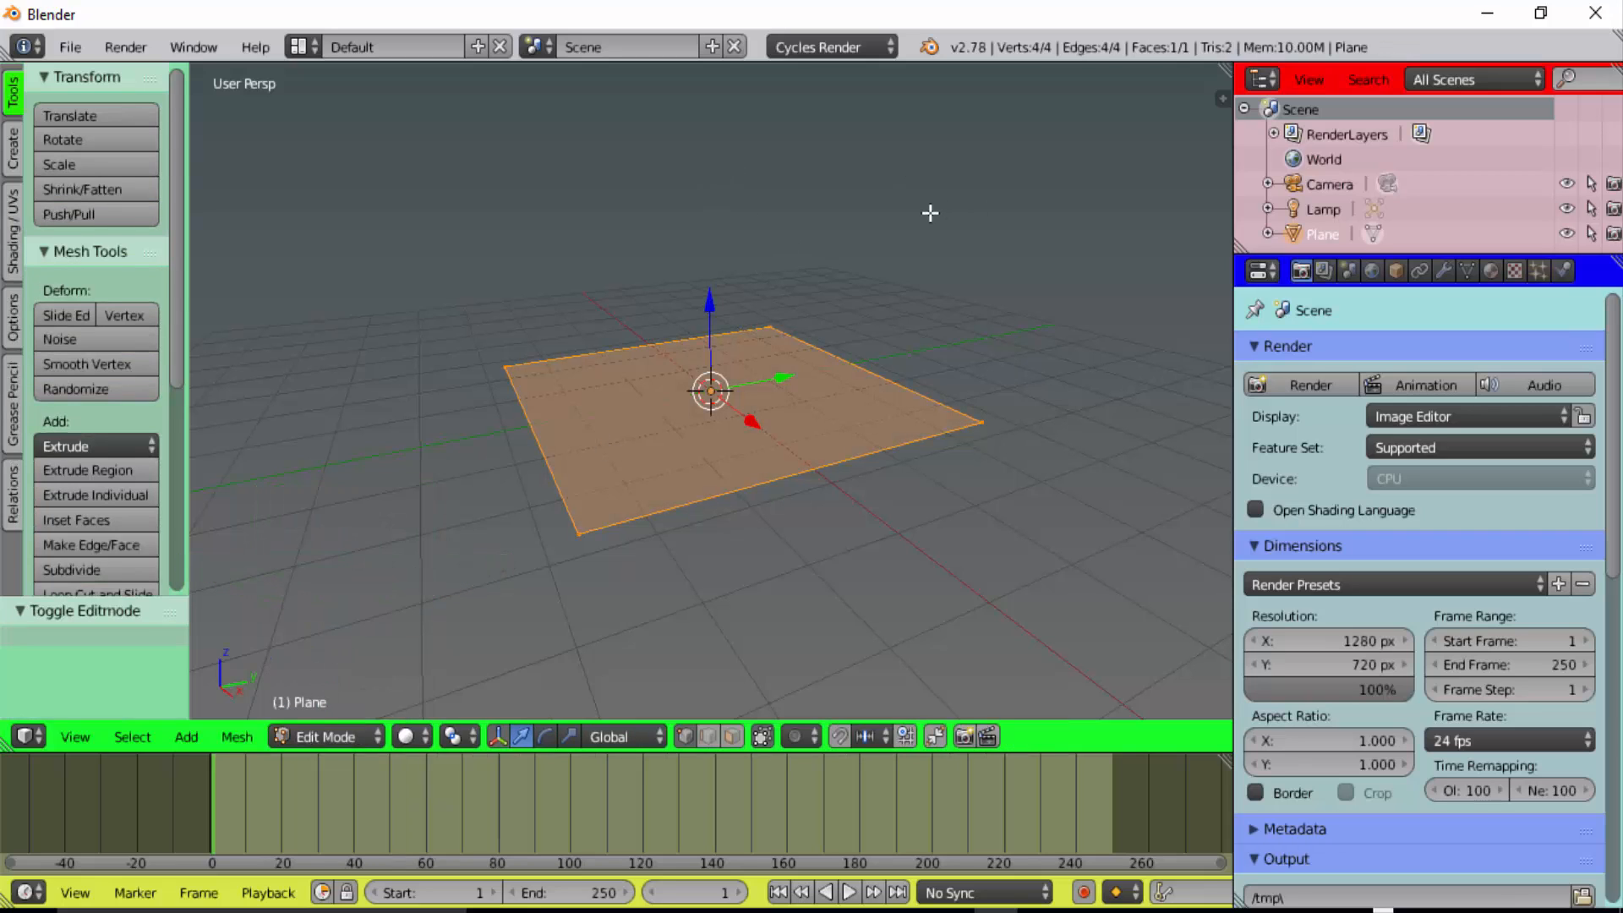
key("u")
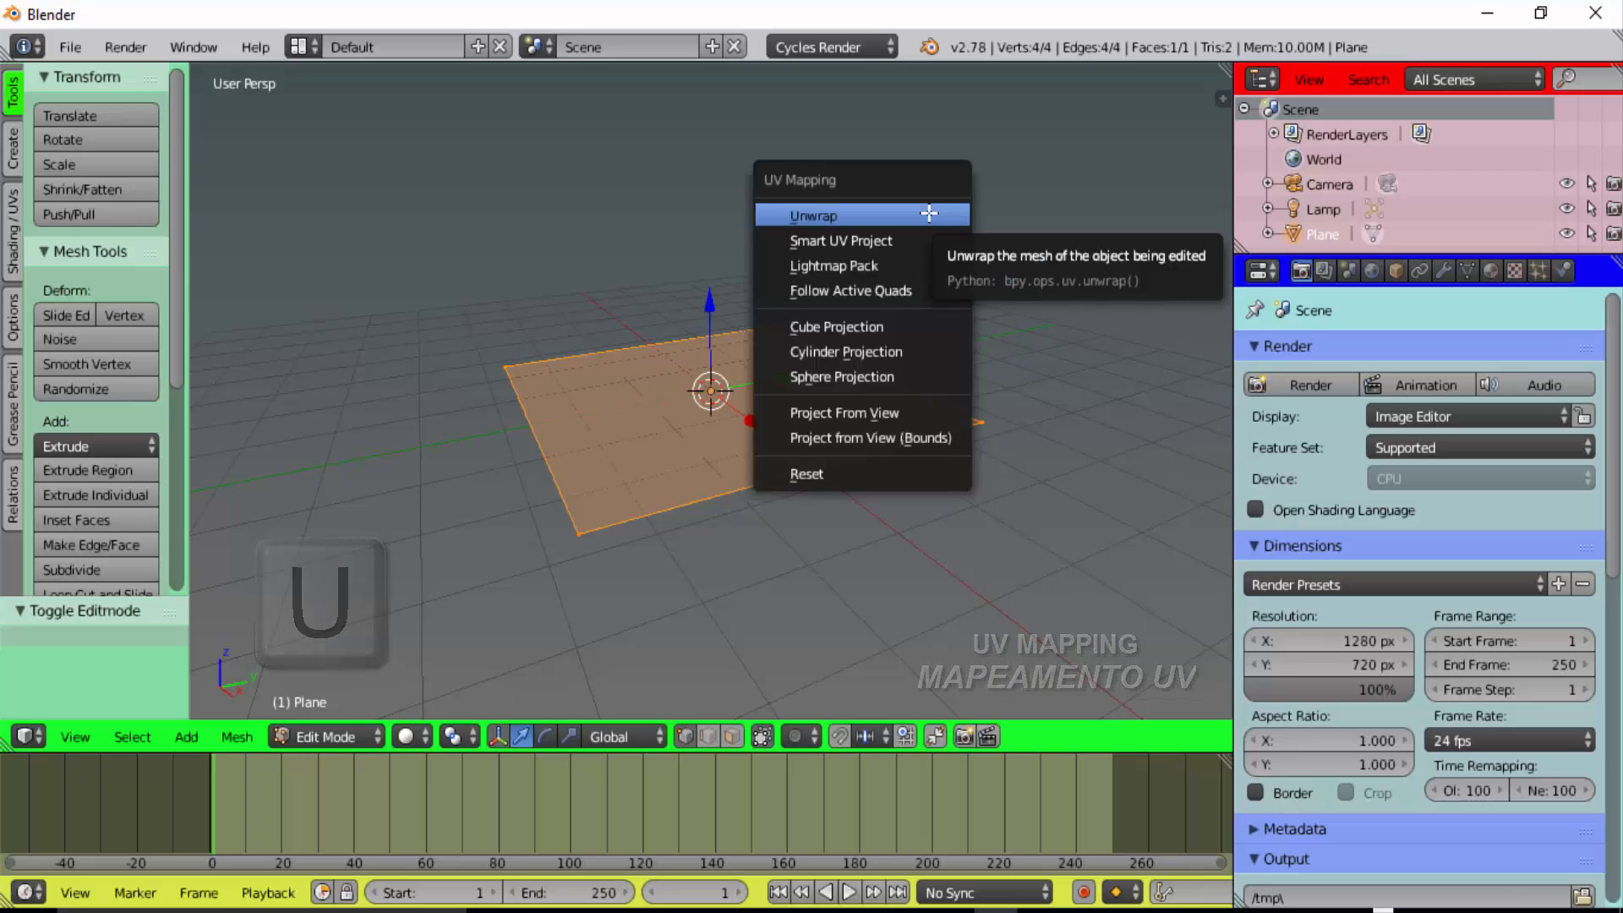
left_click(830, 218)
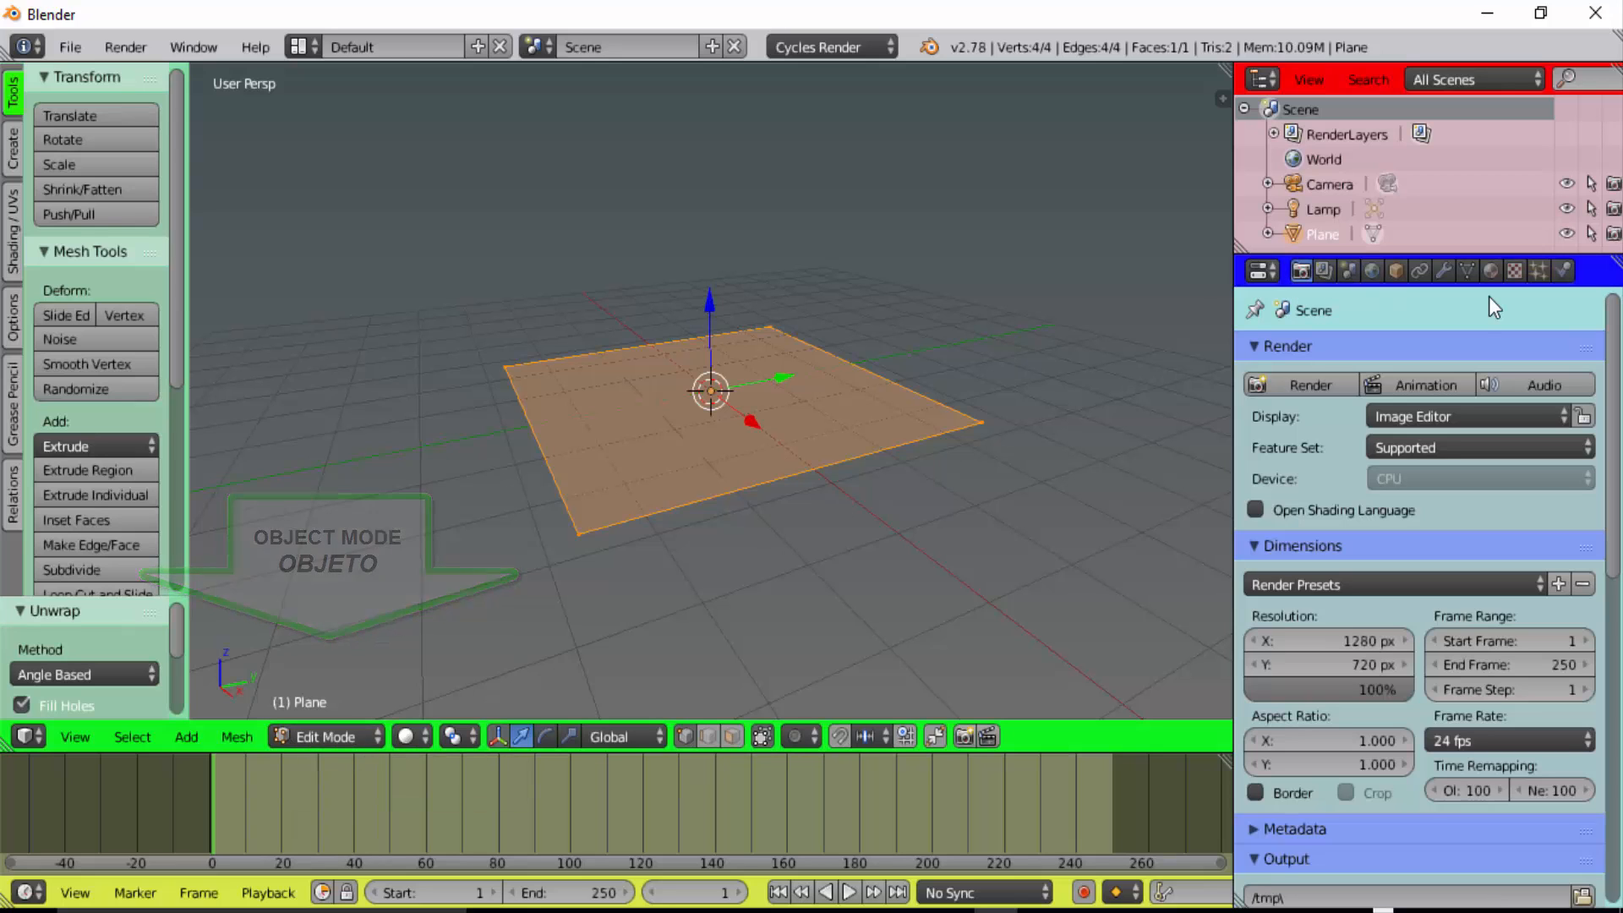
Create a new material on the plane and use an Image Texture for its surface color
left_click(1492, 274)
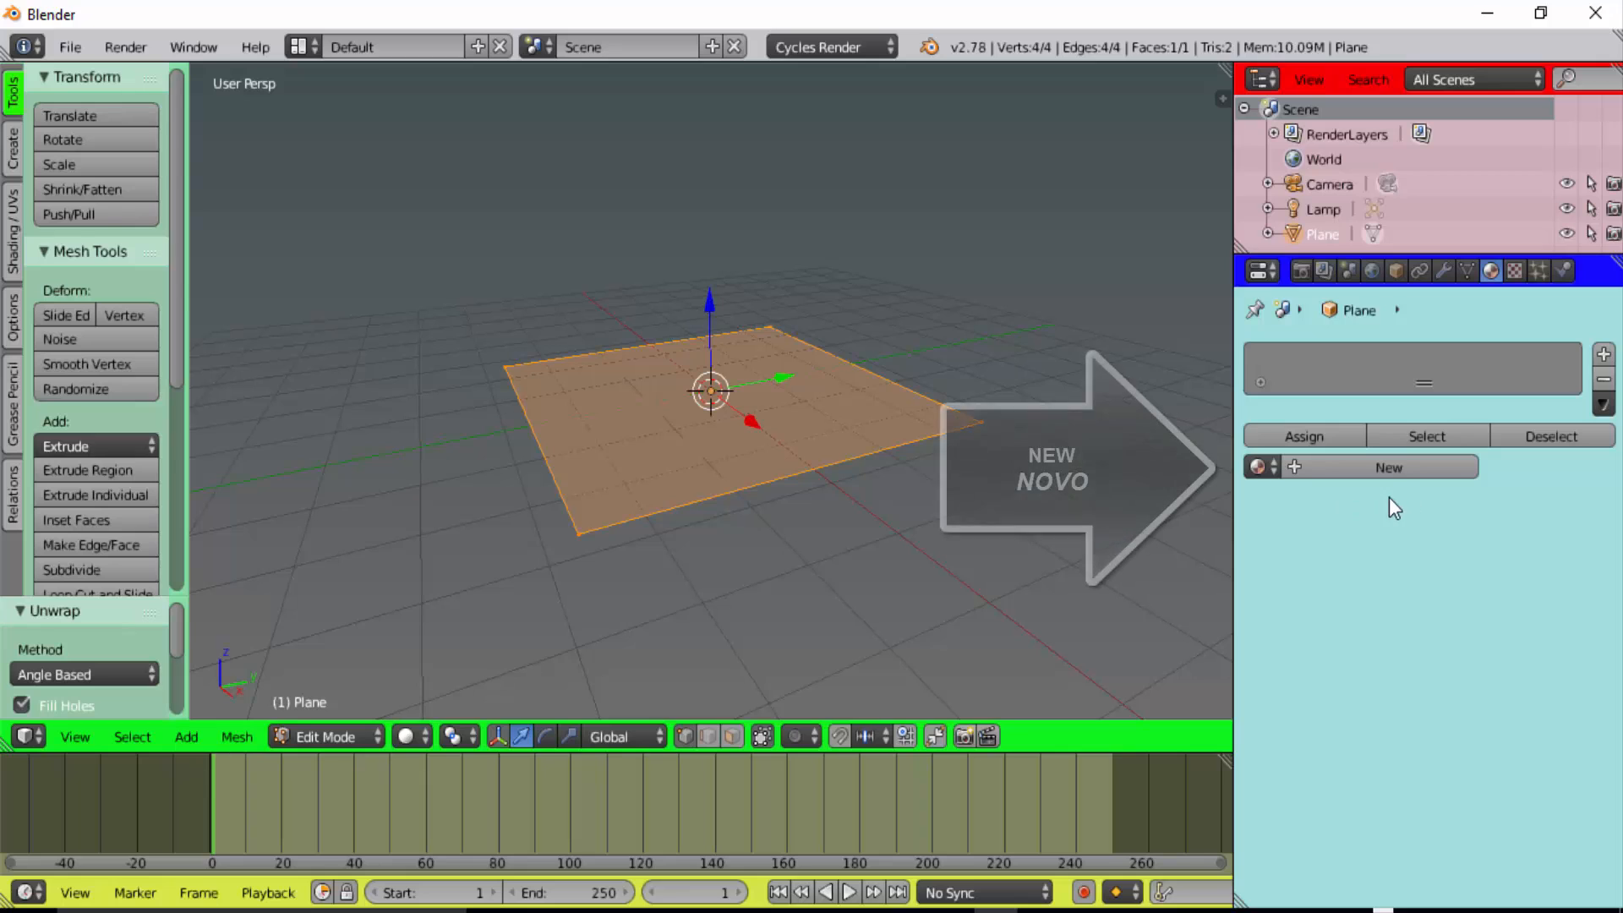
left_click(1390, 465)
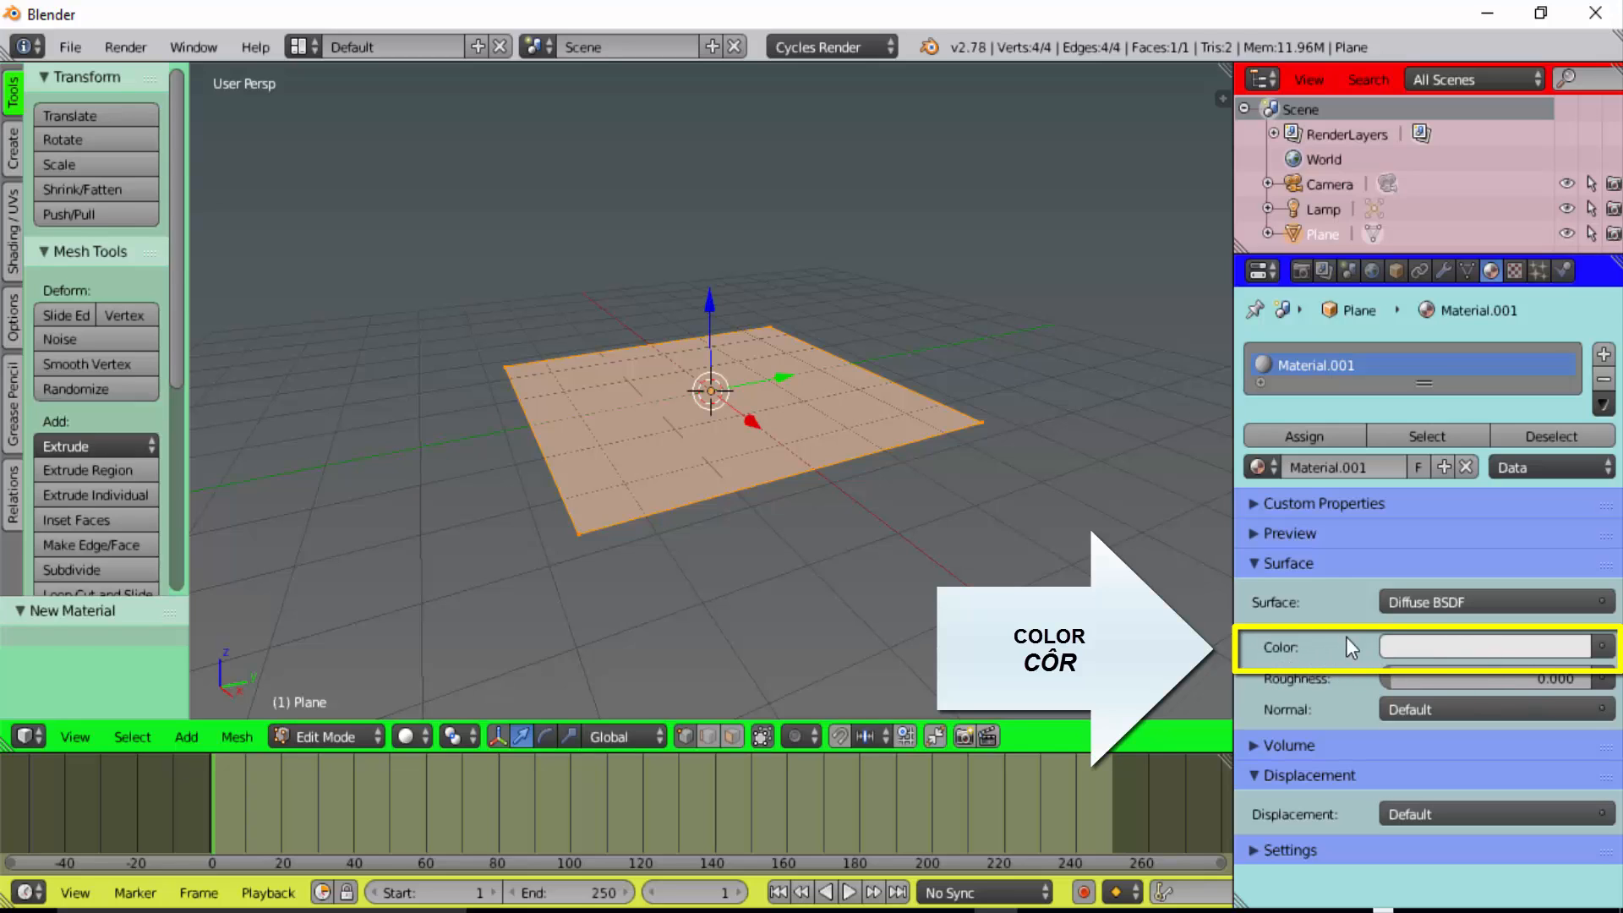
left_click(1602, 646)
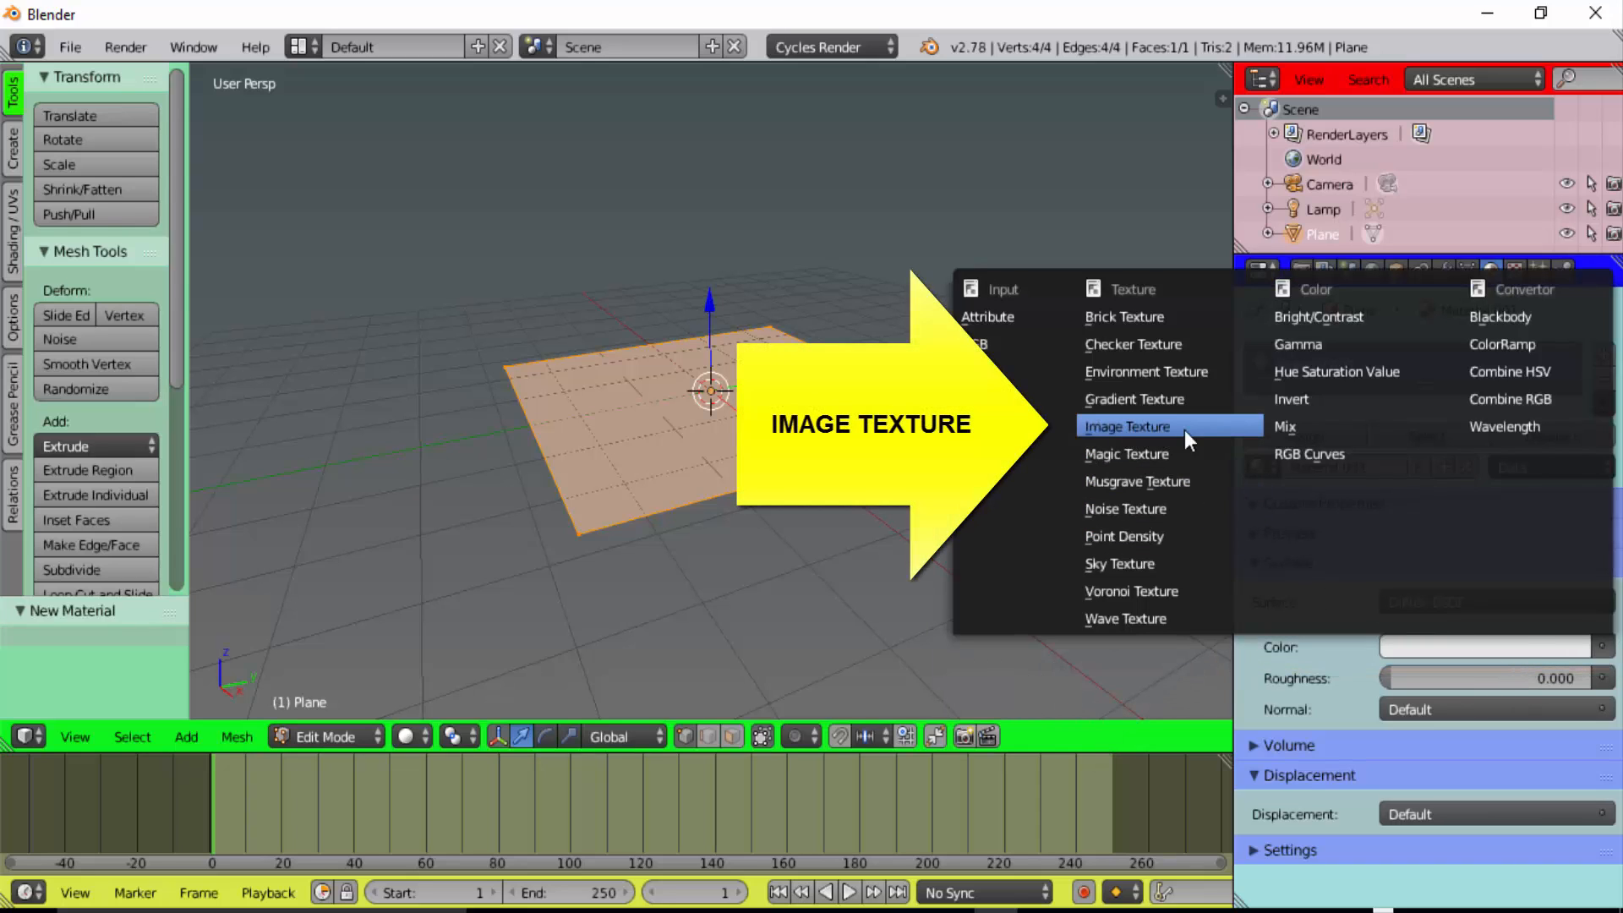
left_click(1140, 428)
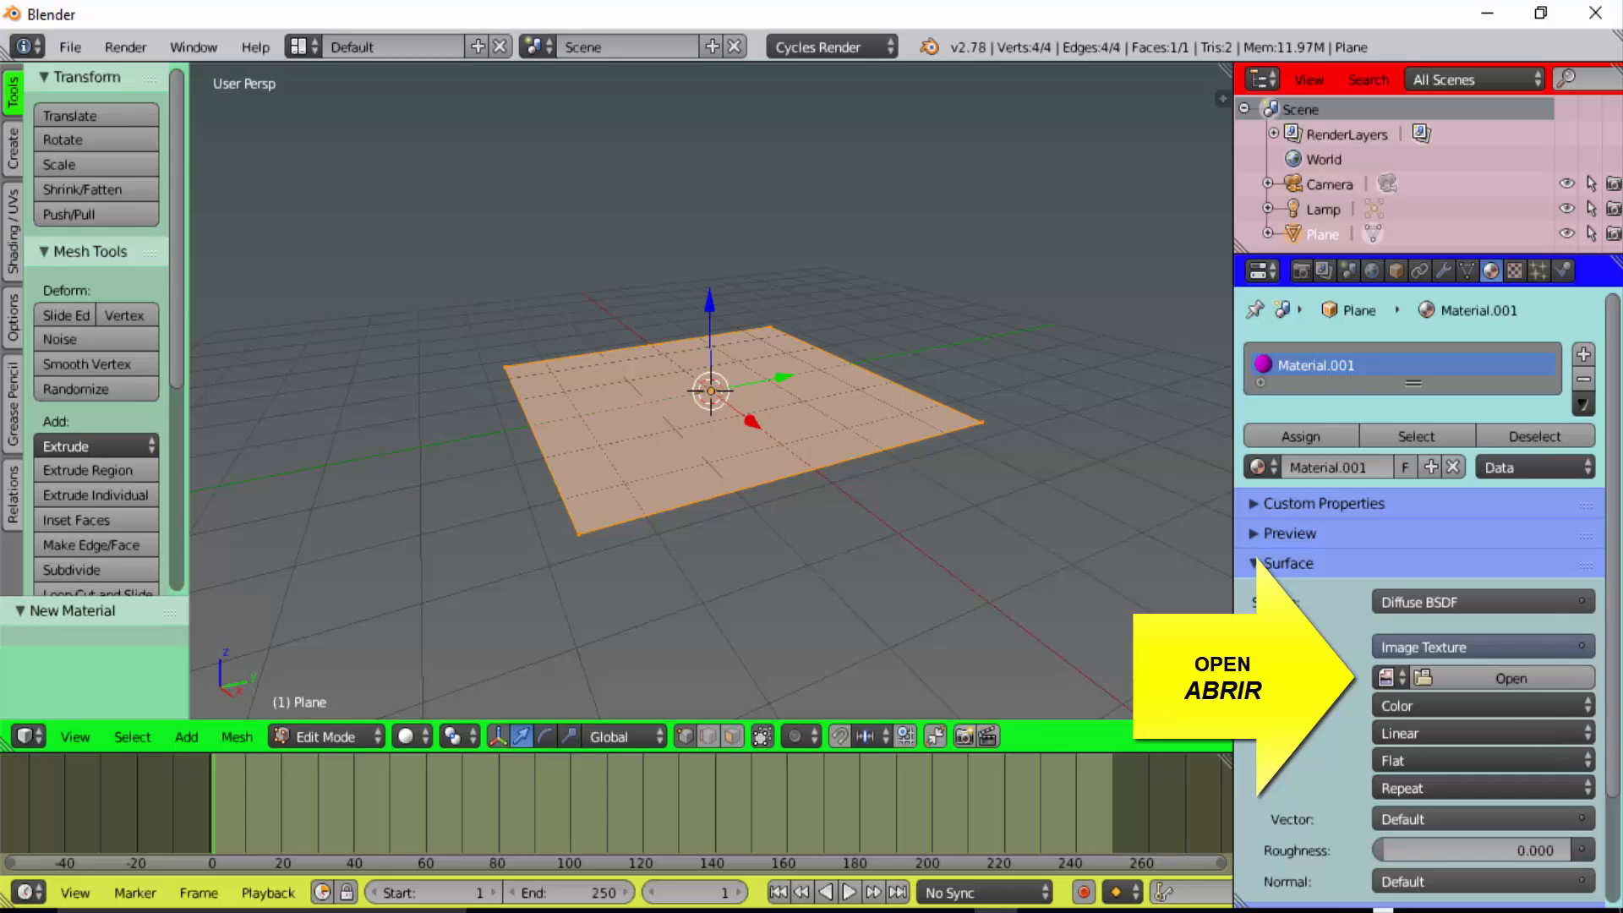
Load Arvore.png from the bookmarked Testes folder as the image texture, browsing the files as thumbnails
left_click(1513, 678)
left_click(78, 321)
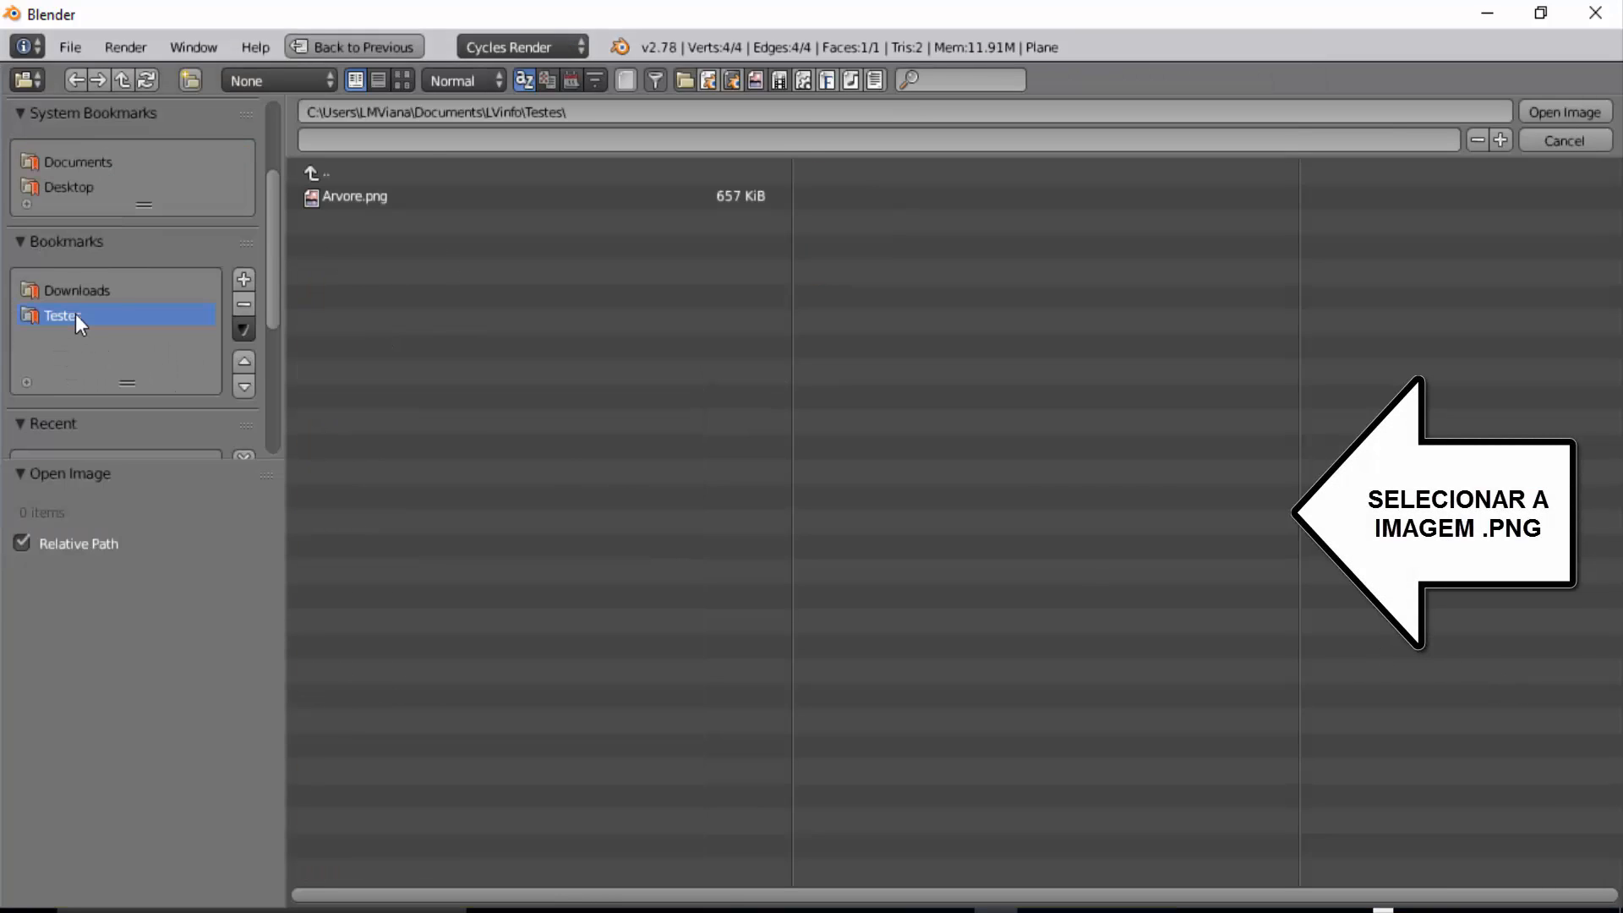
left_click(403, 79)
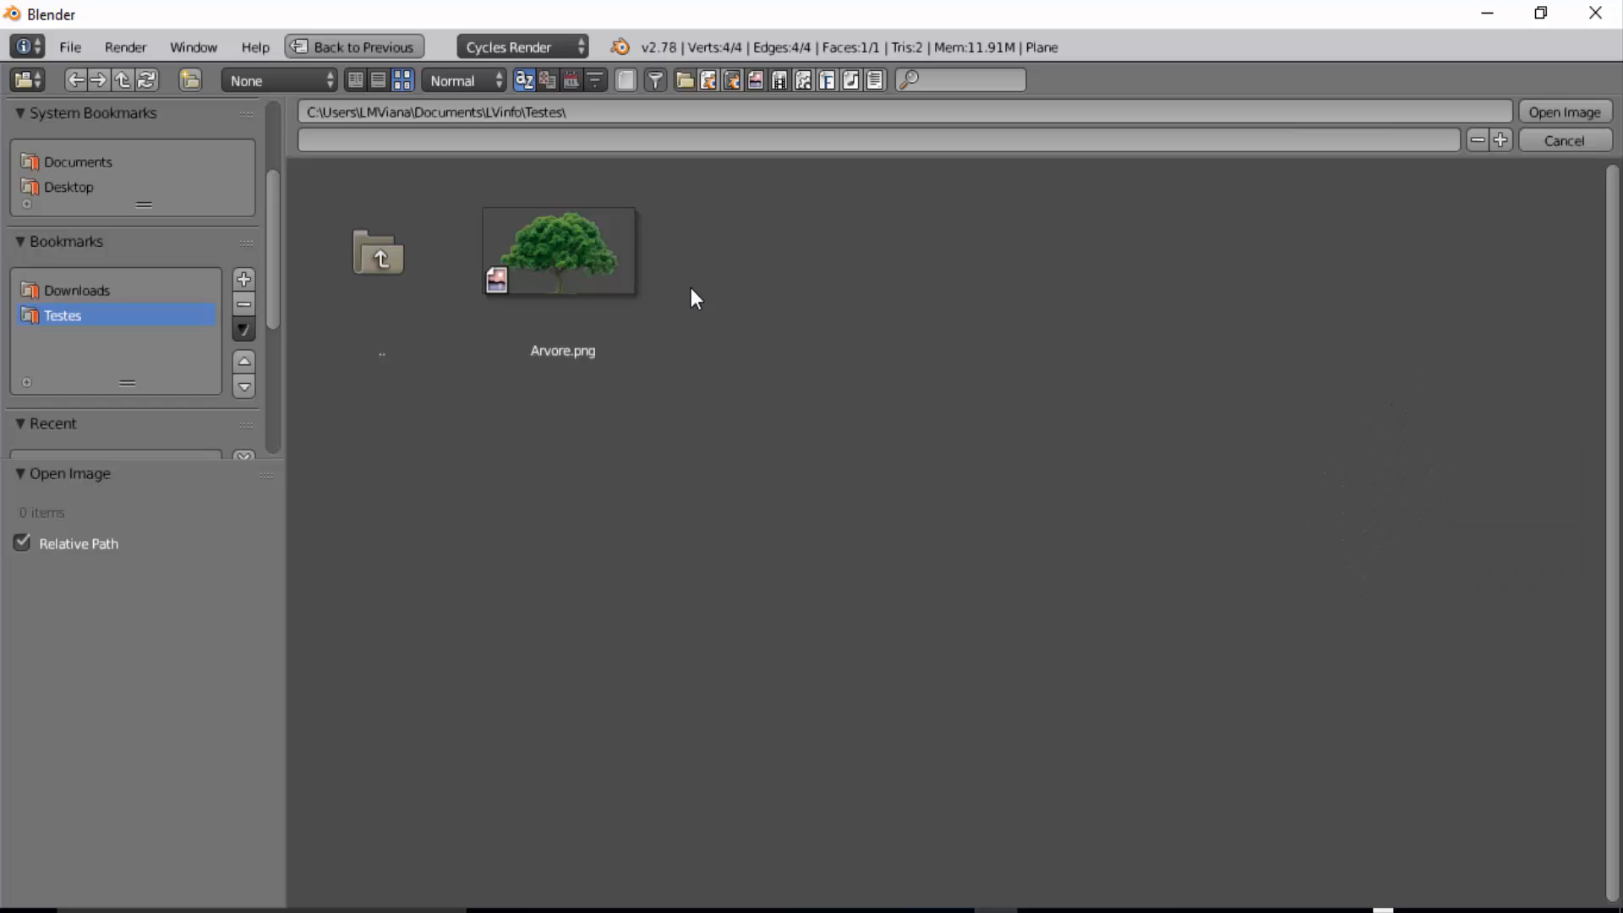
left_click(606, 272)
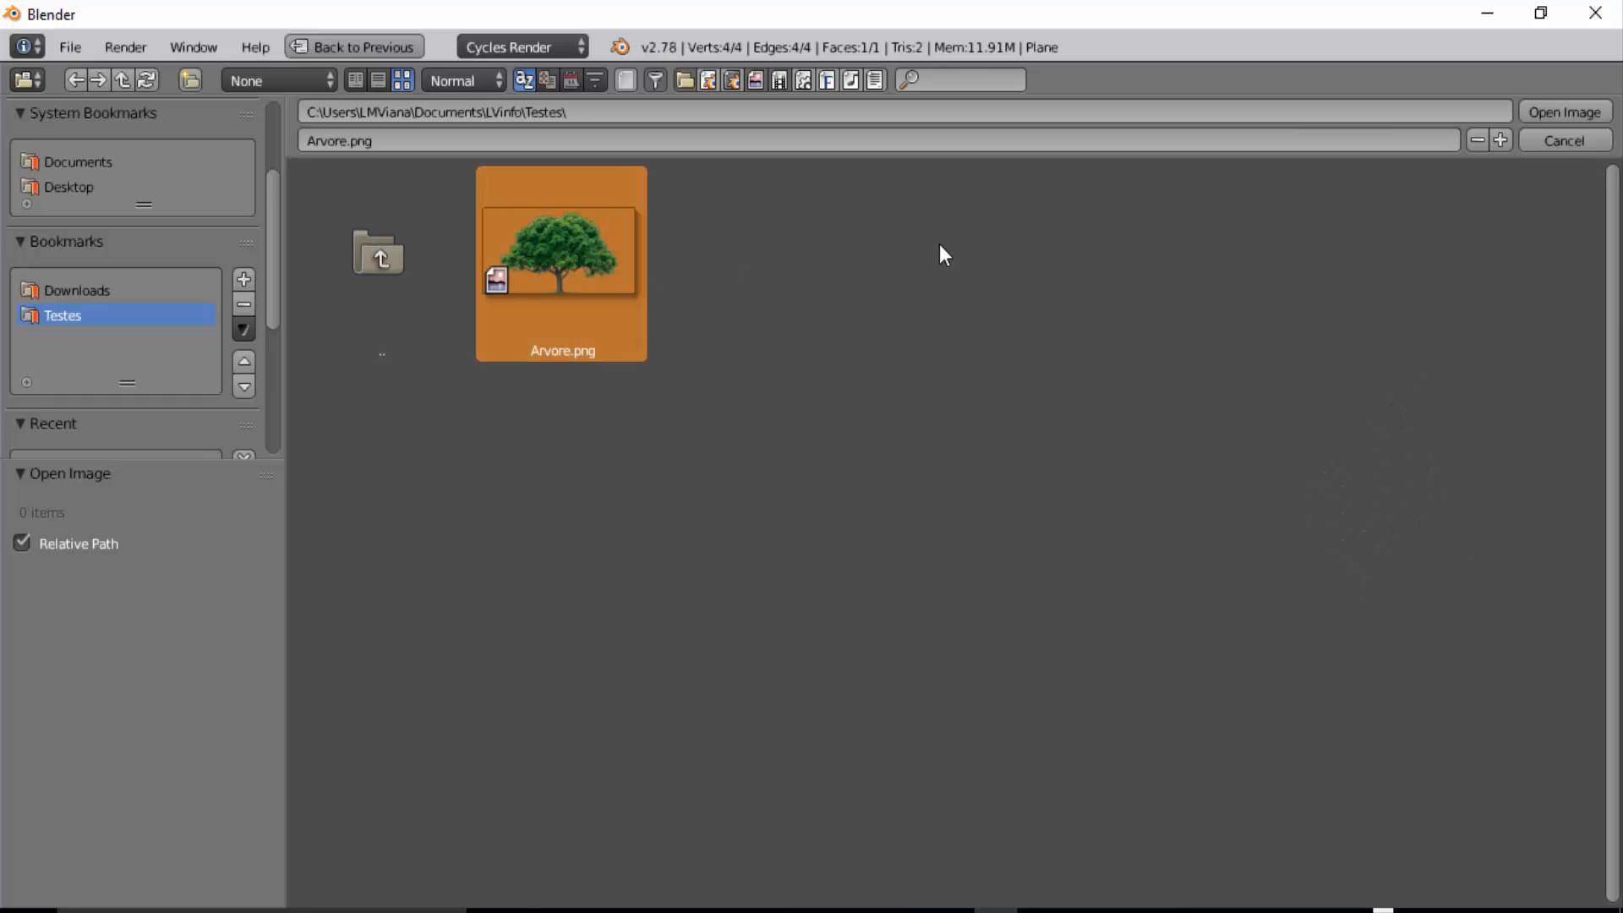
left_click(1535, 115)
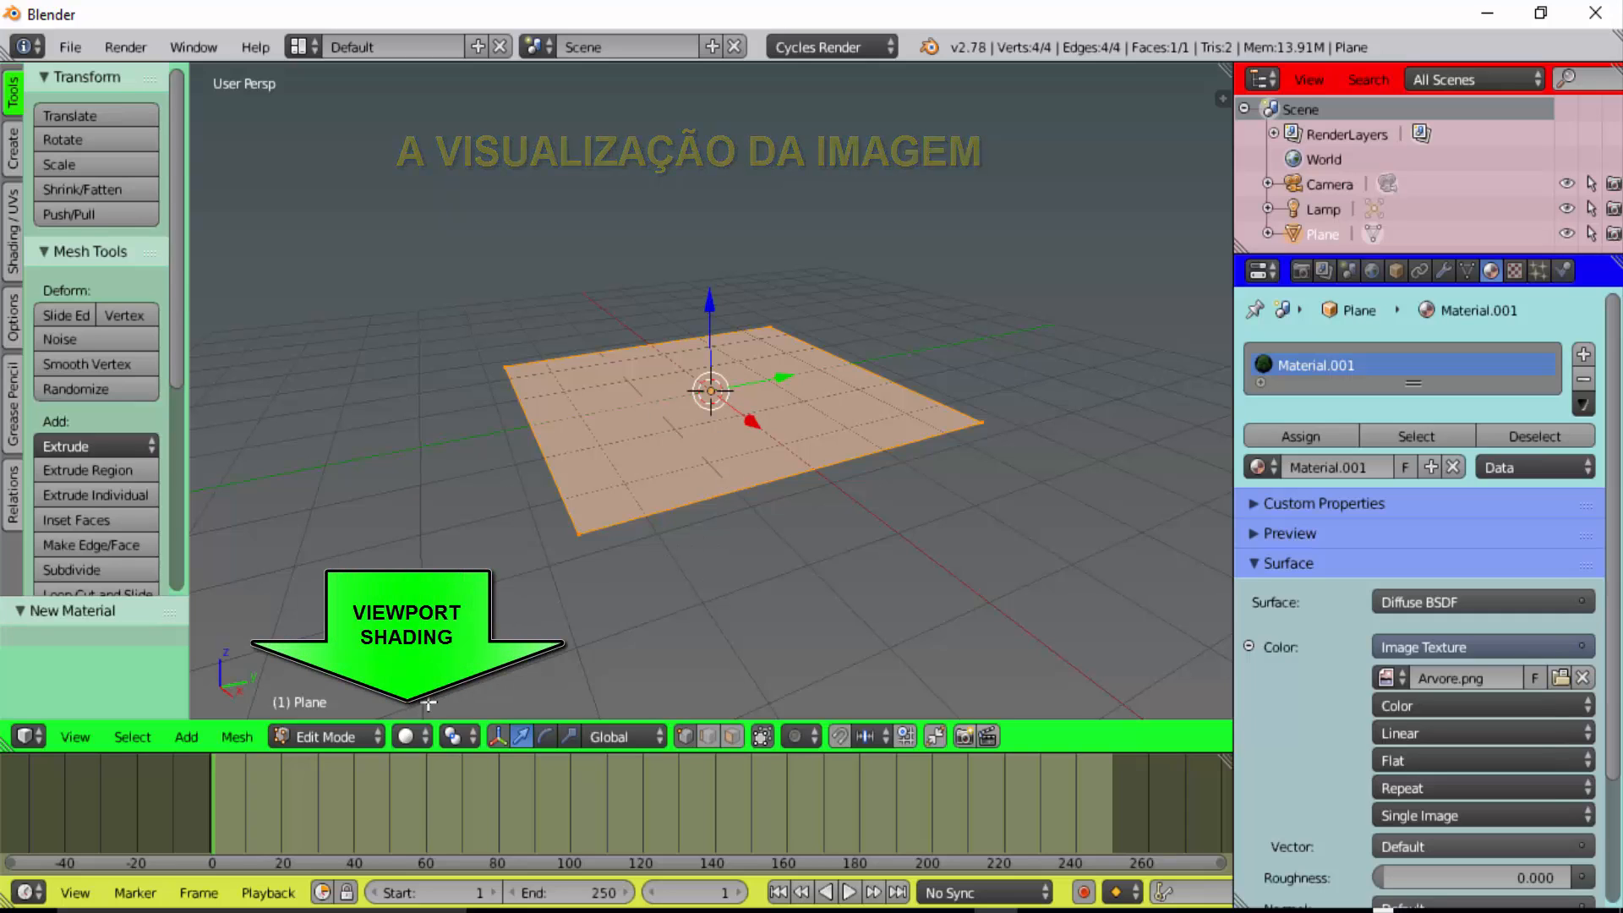
Preview the textured plane in Texture, Material and Rendered viewport shading, and return the viewport to Material shading
left_click(424, 737)
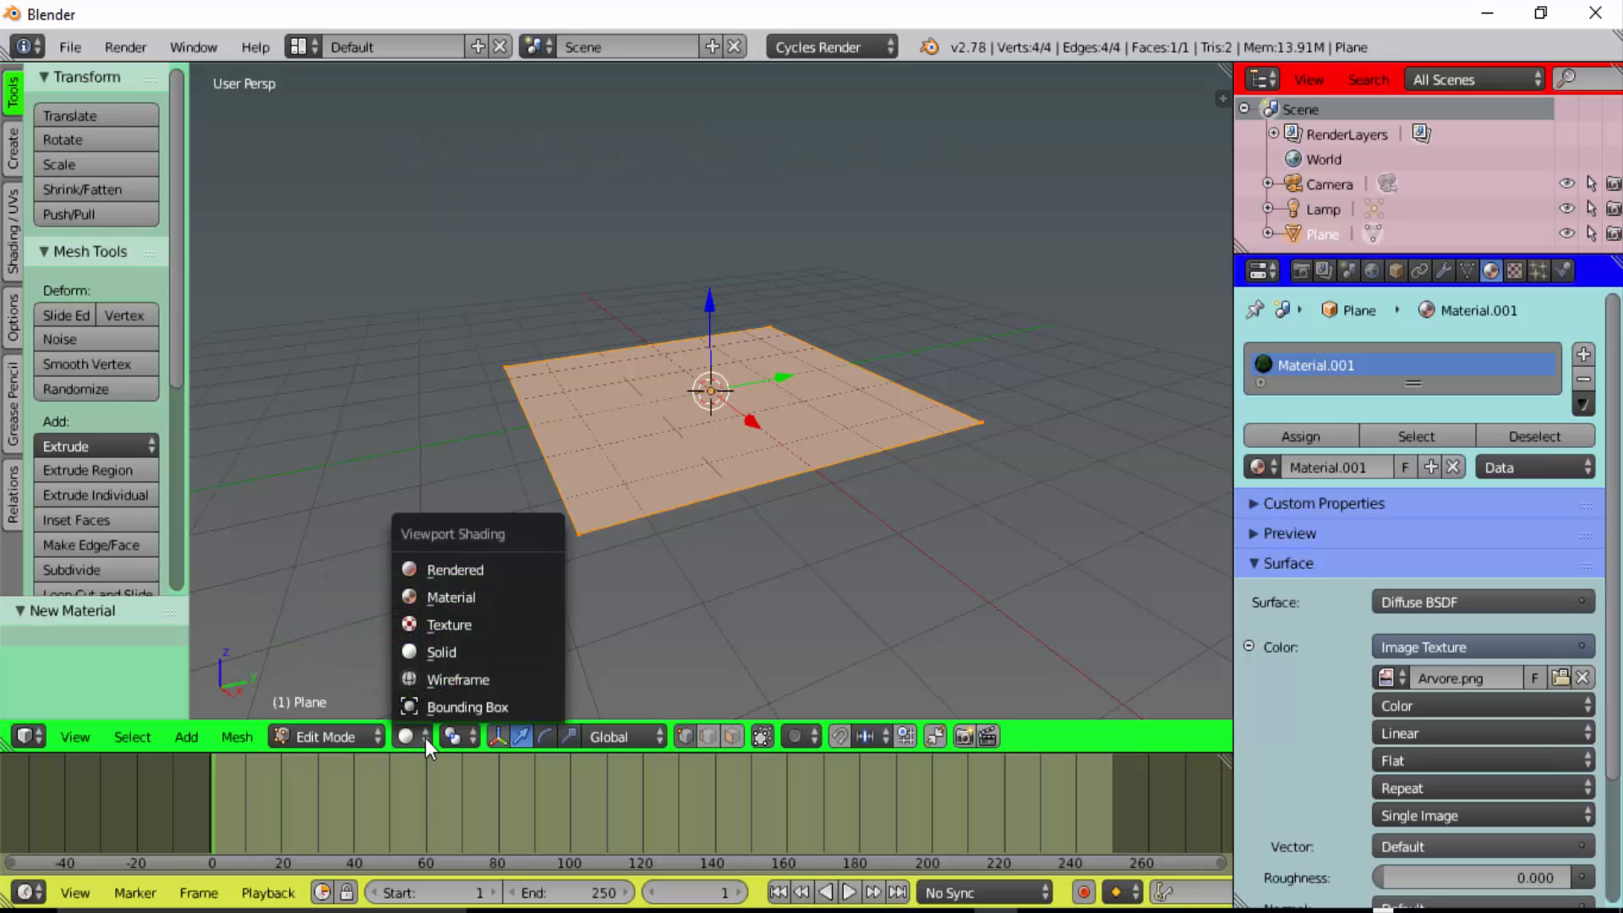
left_click(462, 624)
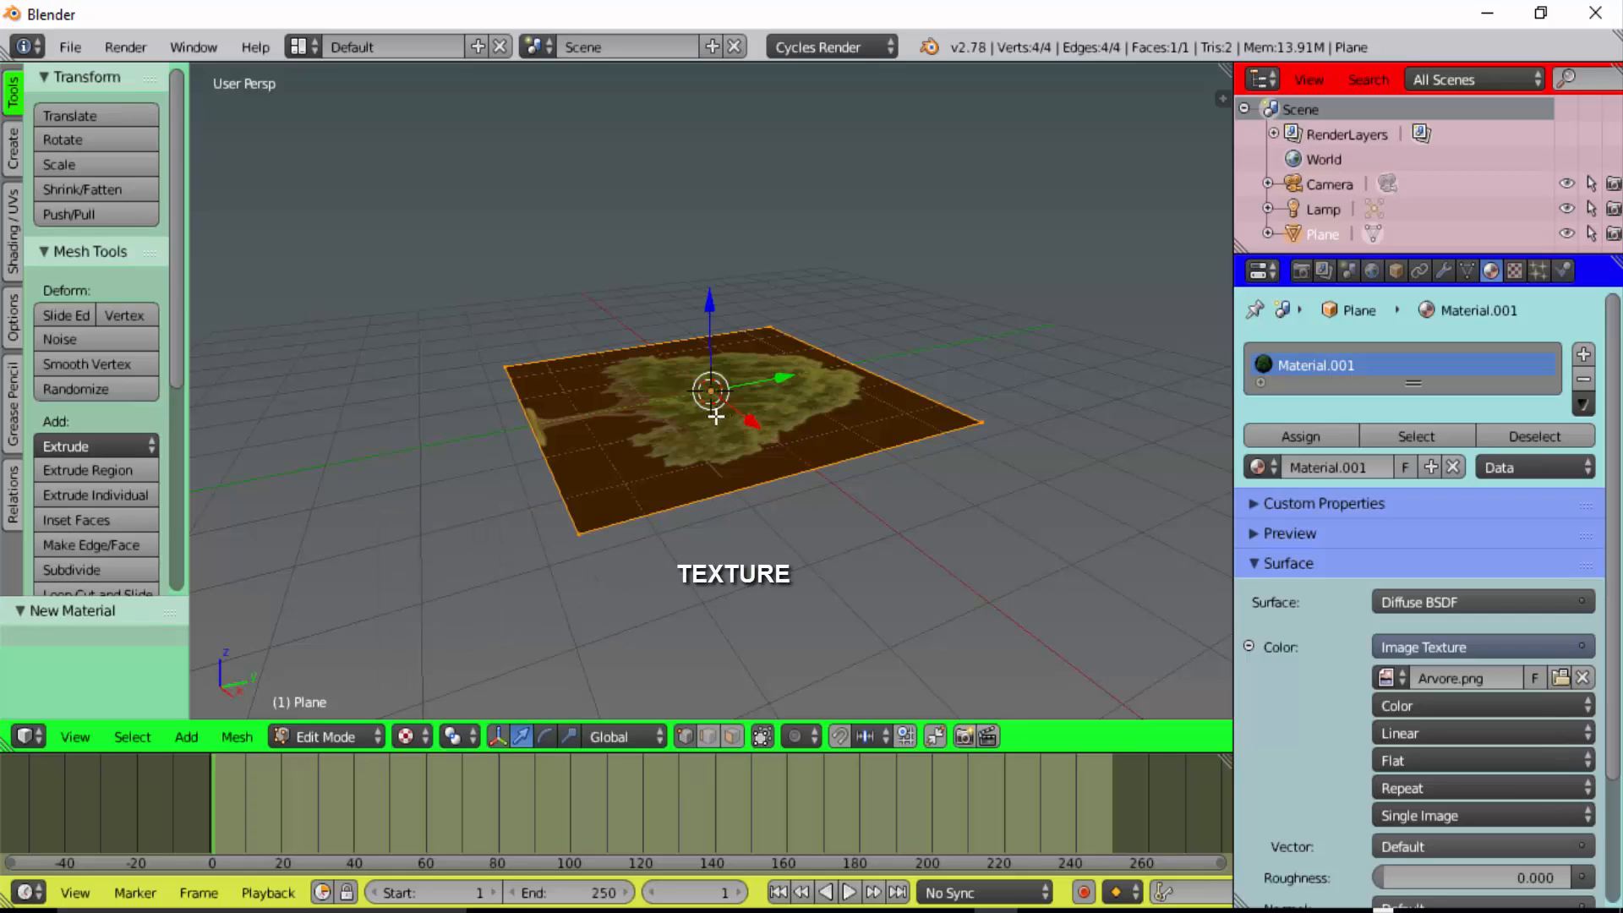
left_click(426, 736)
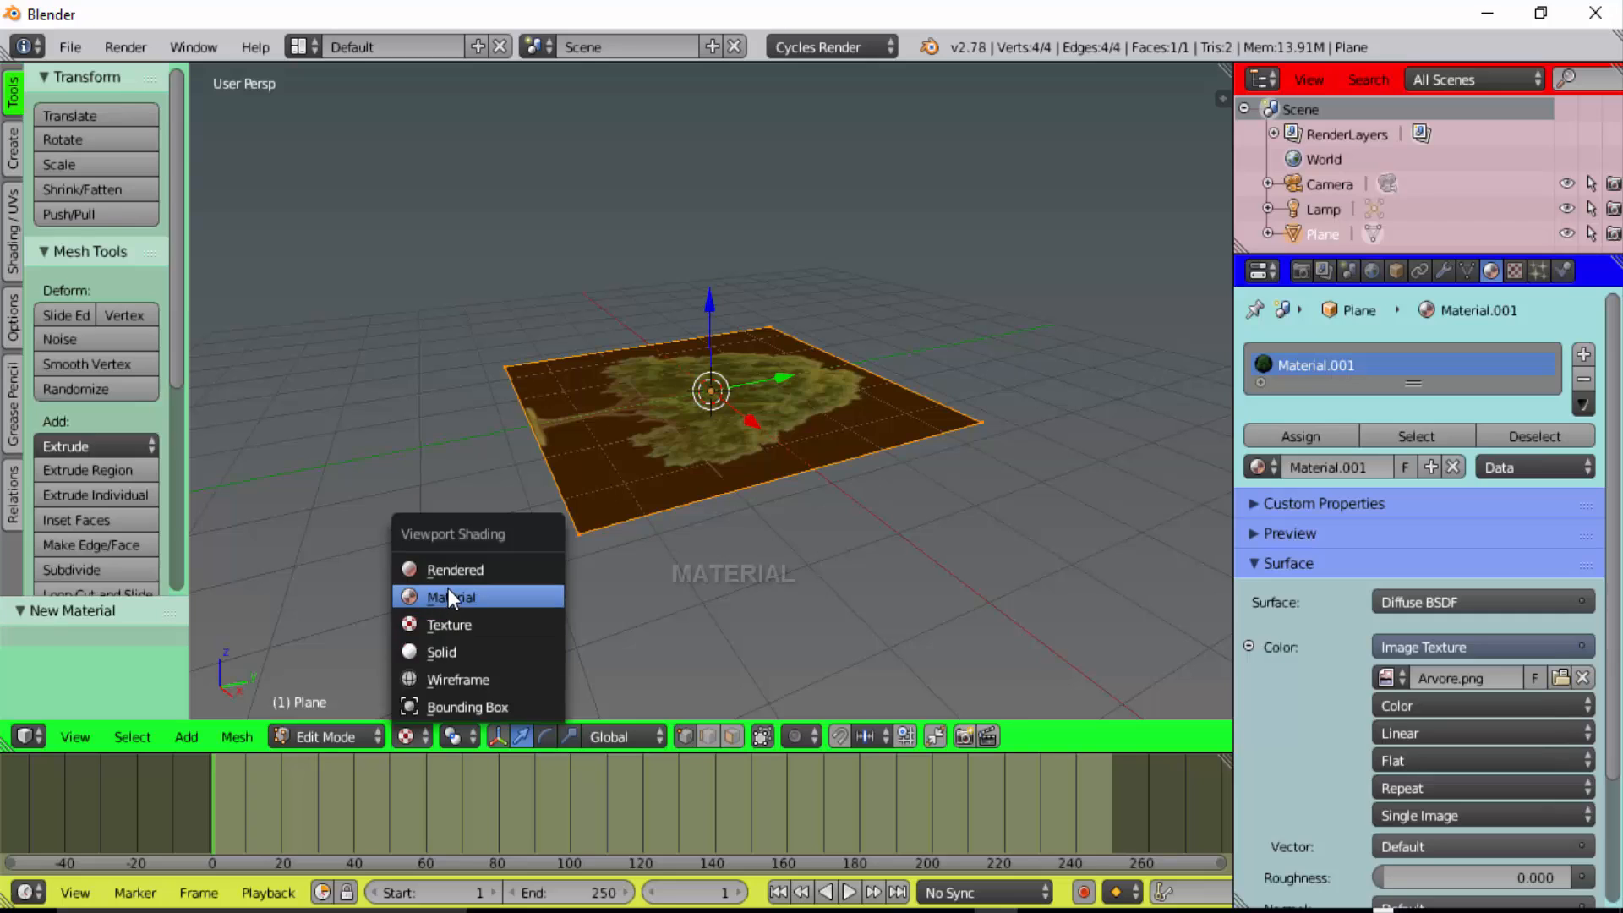
left_click(448, 592)
left_click(406, 736)
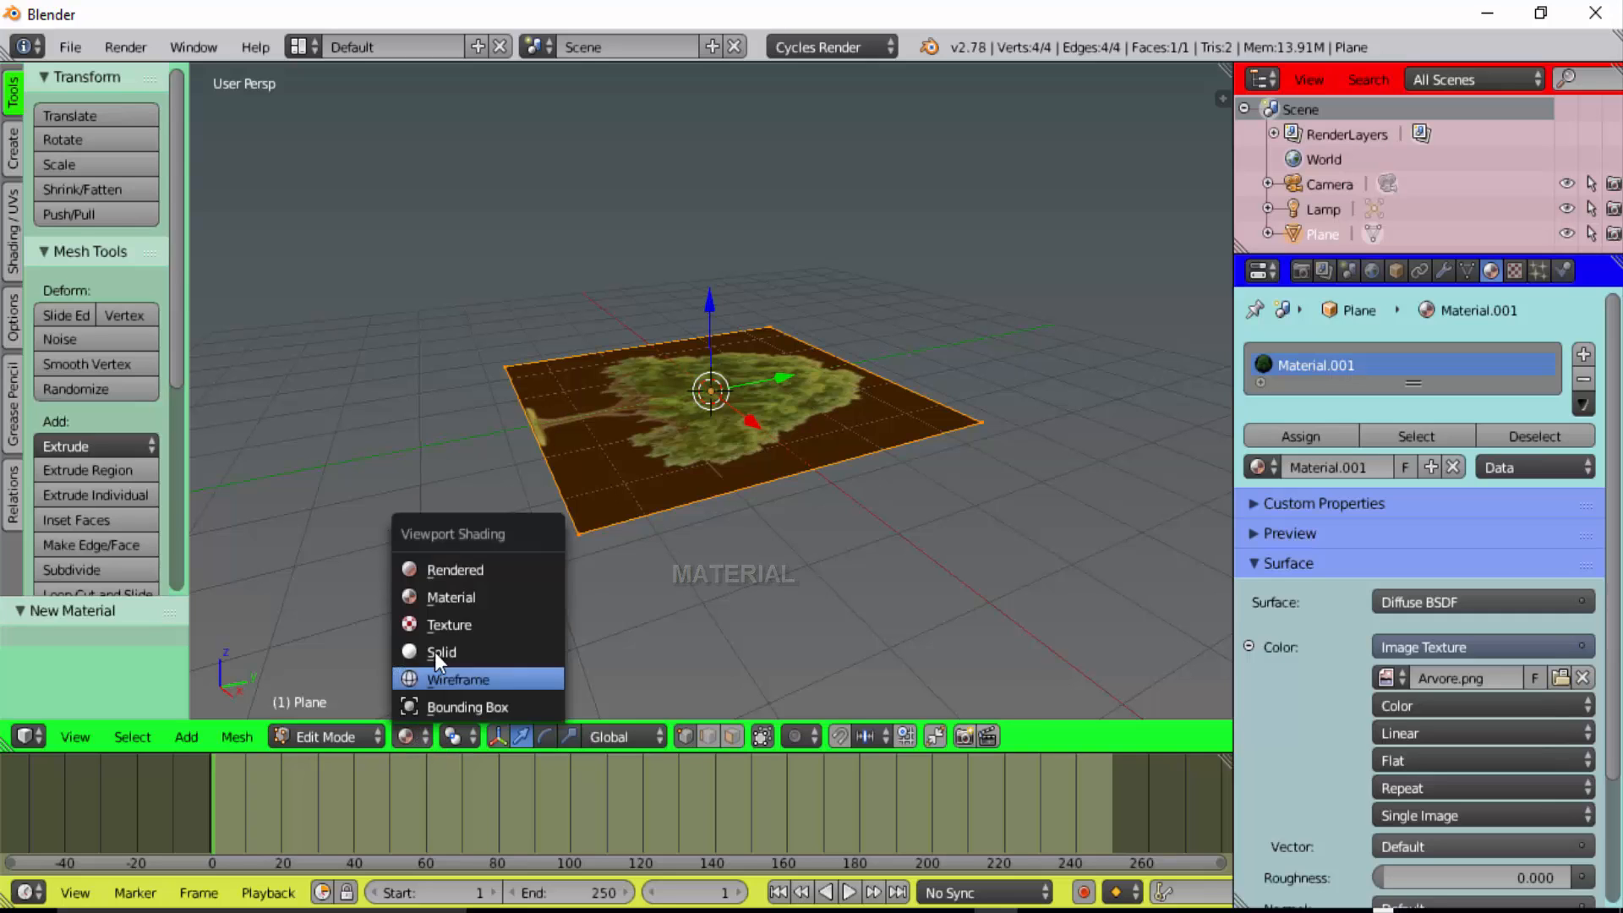
left_click(443, 571)
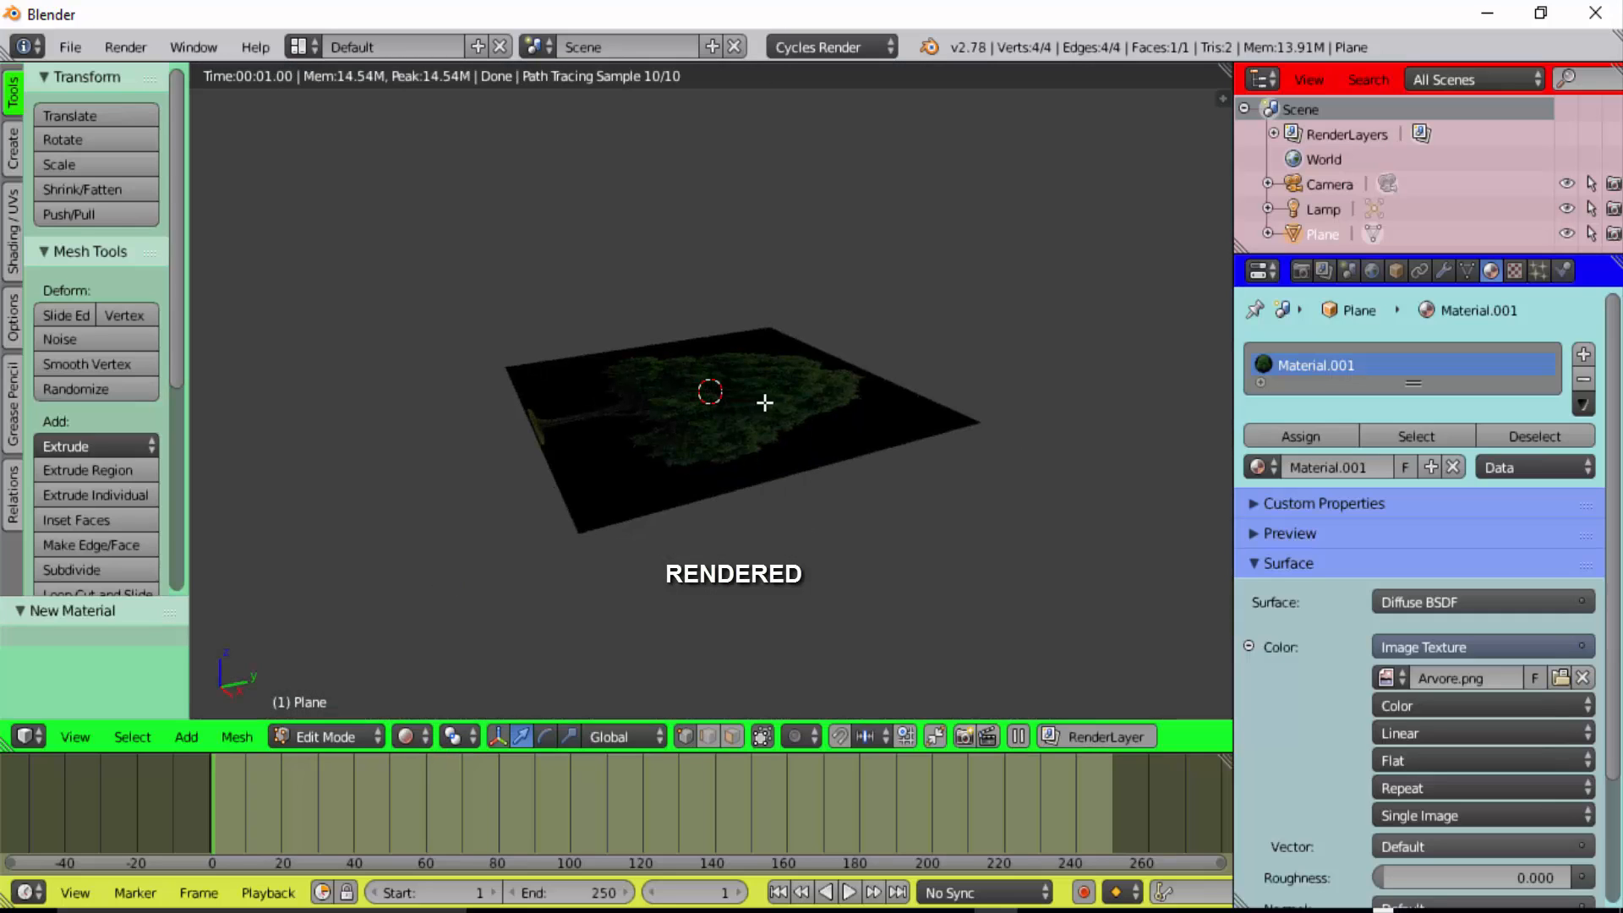
left_click(406, 736)
left_click(443, 597)
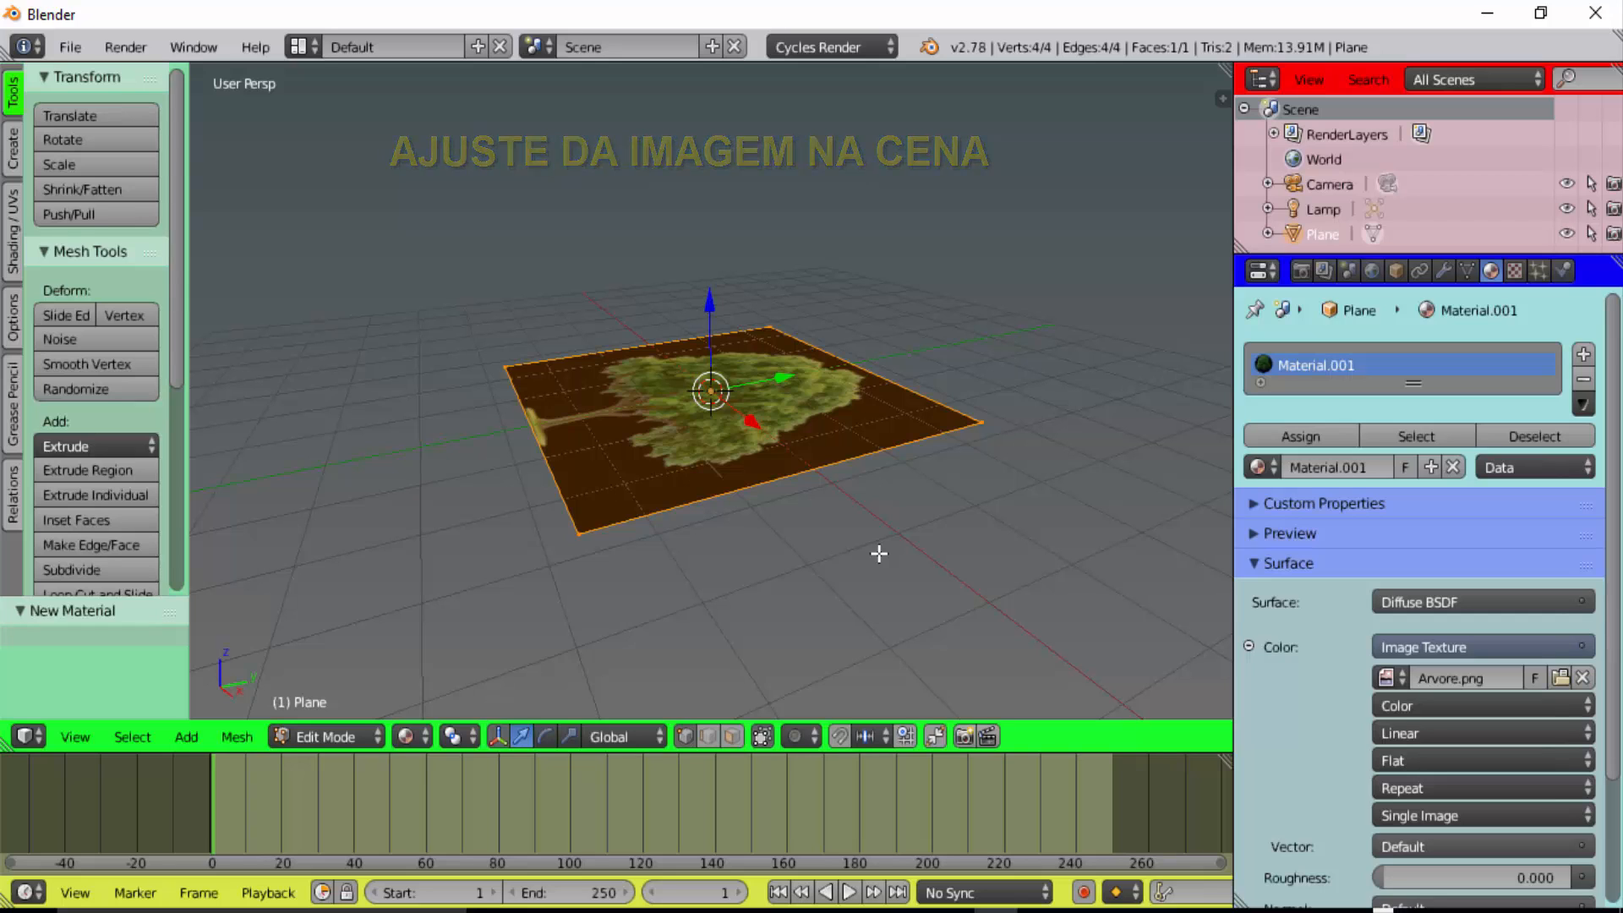
Rotate the plane 90° about the global X axis to stand the tree image upright
key("r")
key("x")
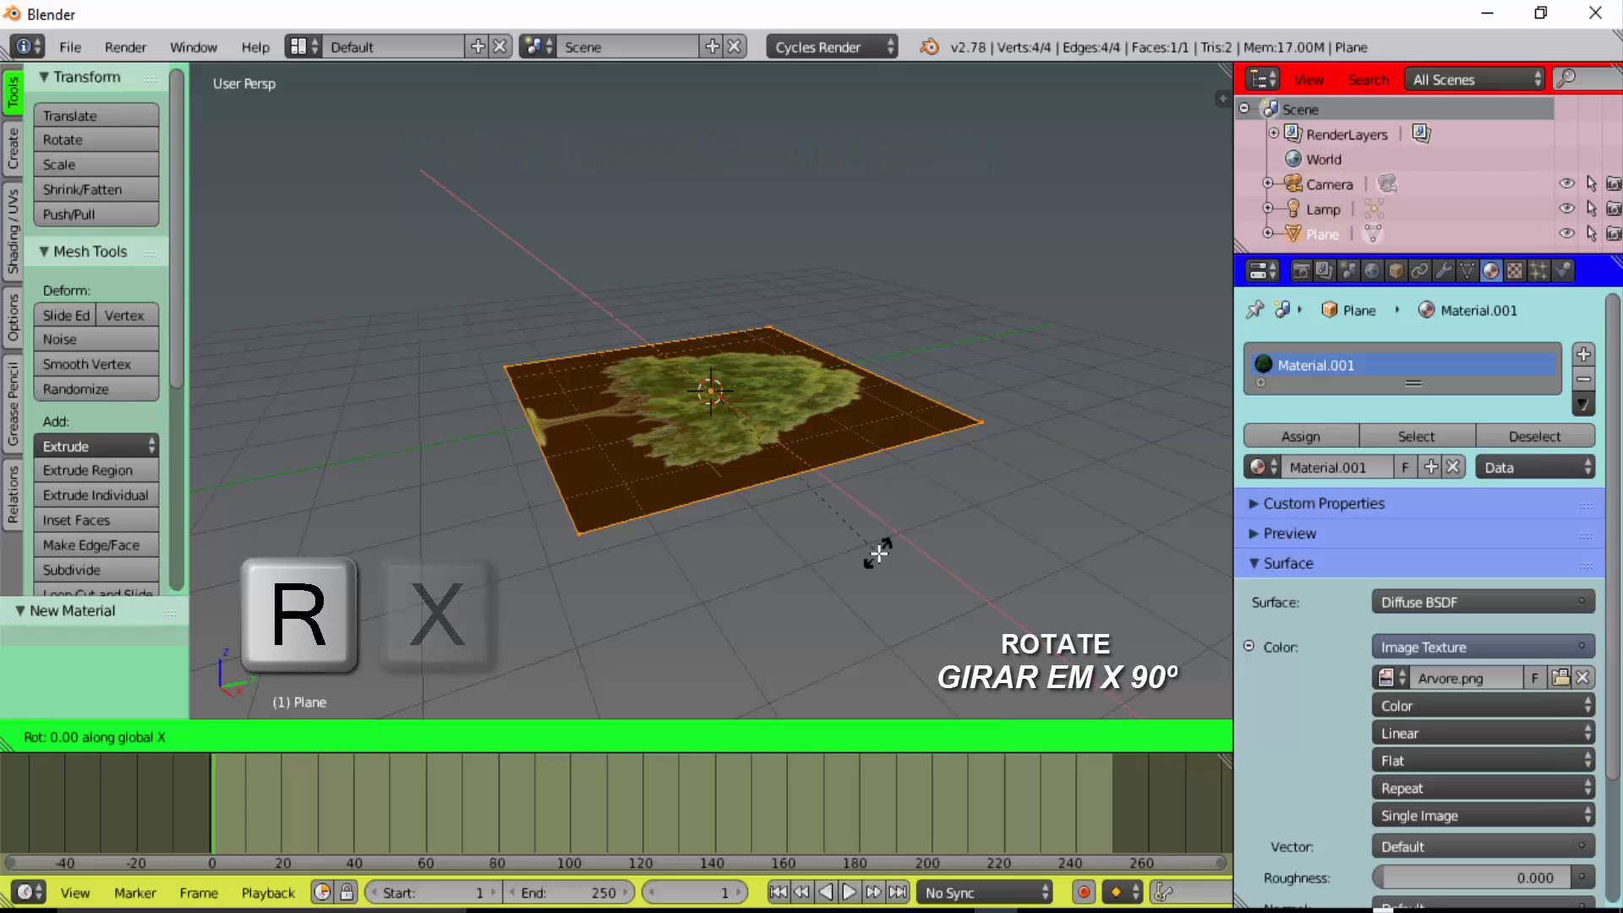
key("9")
key("0")
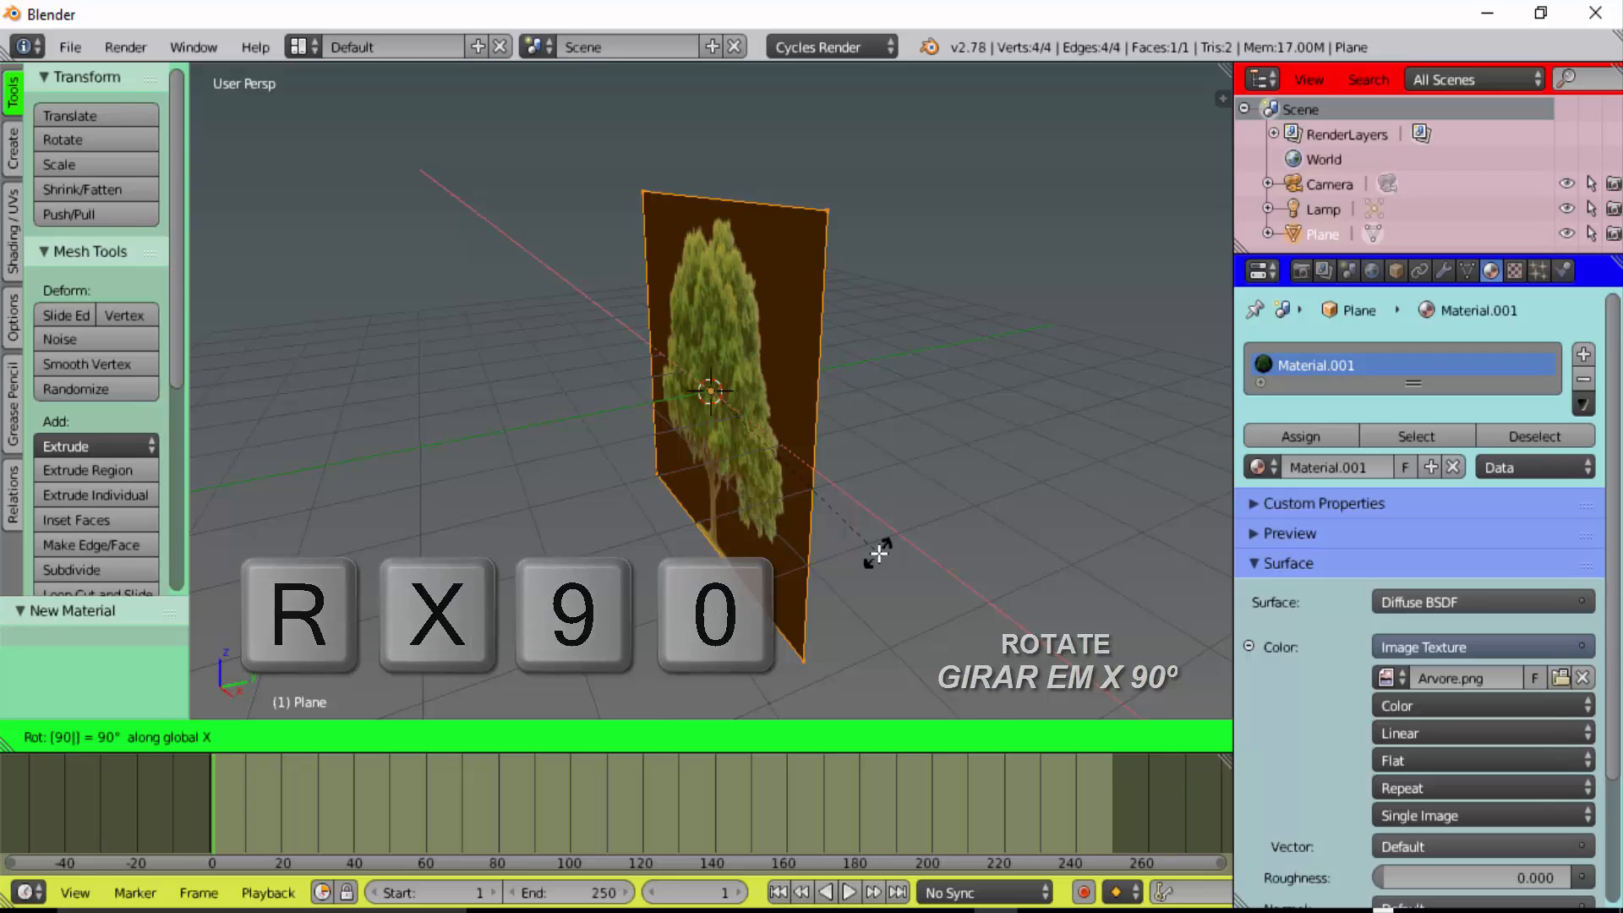
left_click(879, 553)
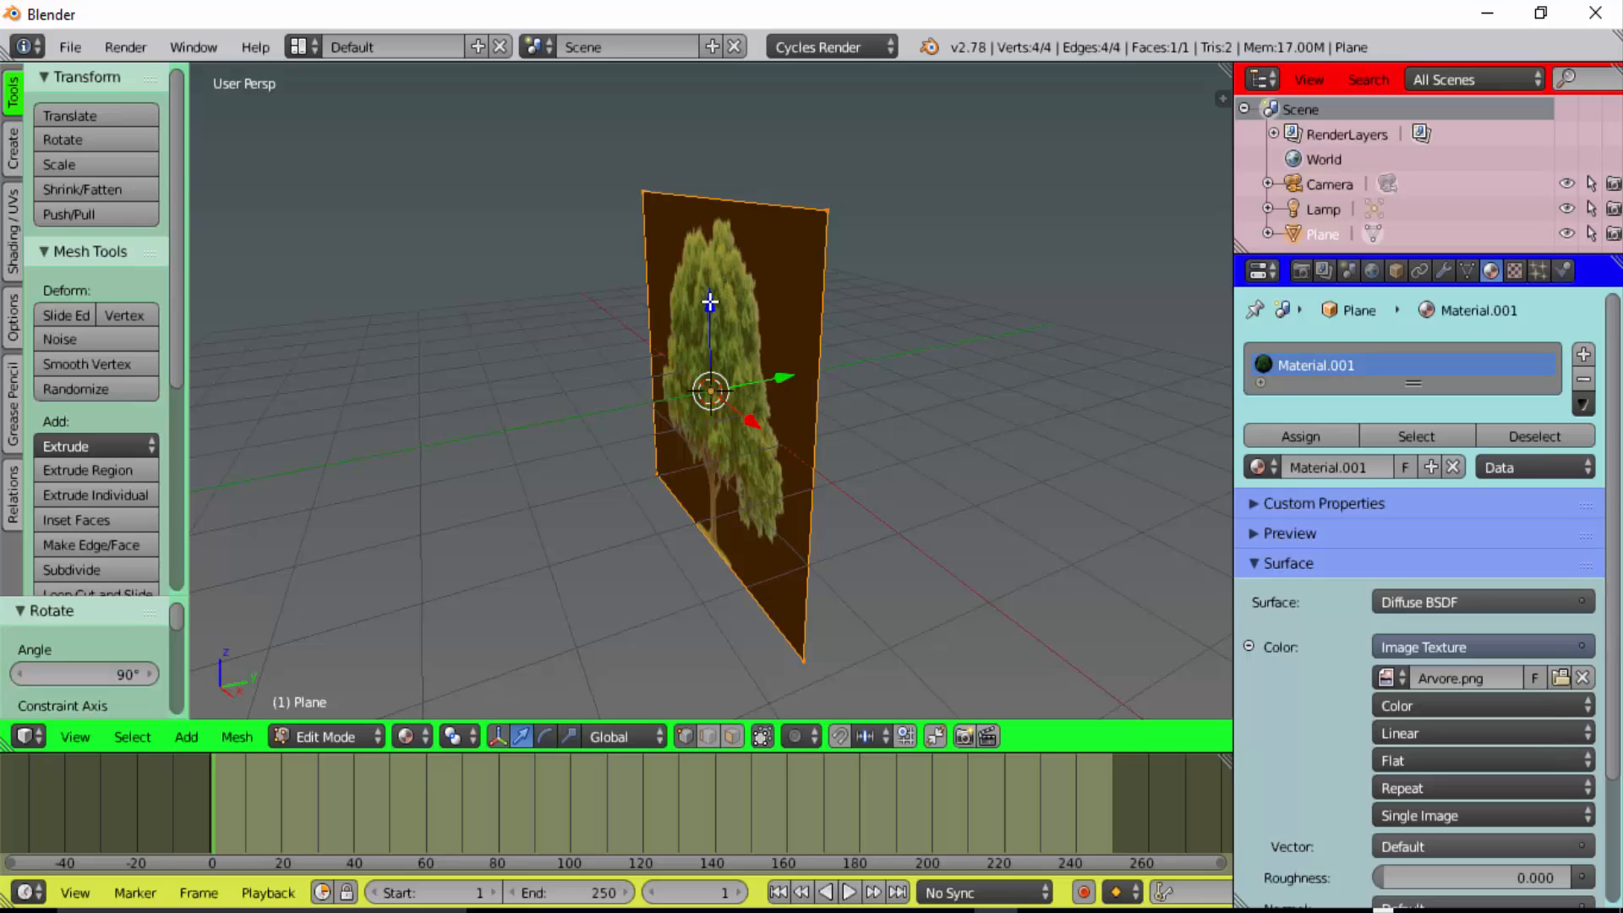
Raise the upright plane along Z until the tree's base sits on the grid floor
left_click_drag(710, 302, 775, 108)
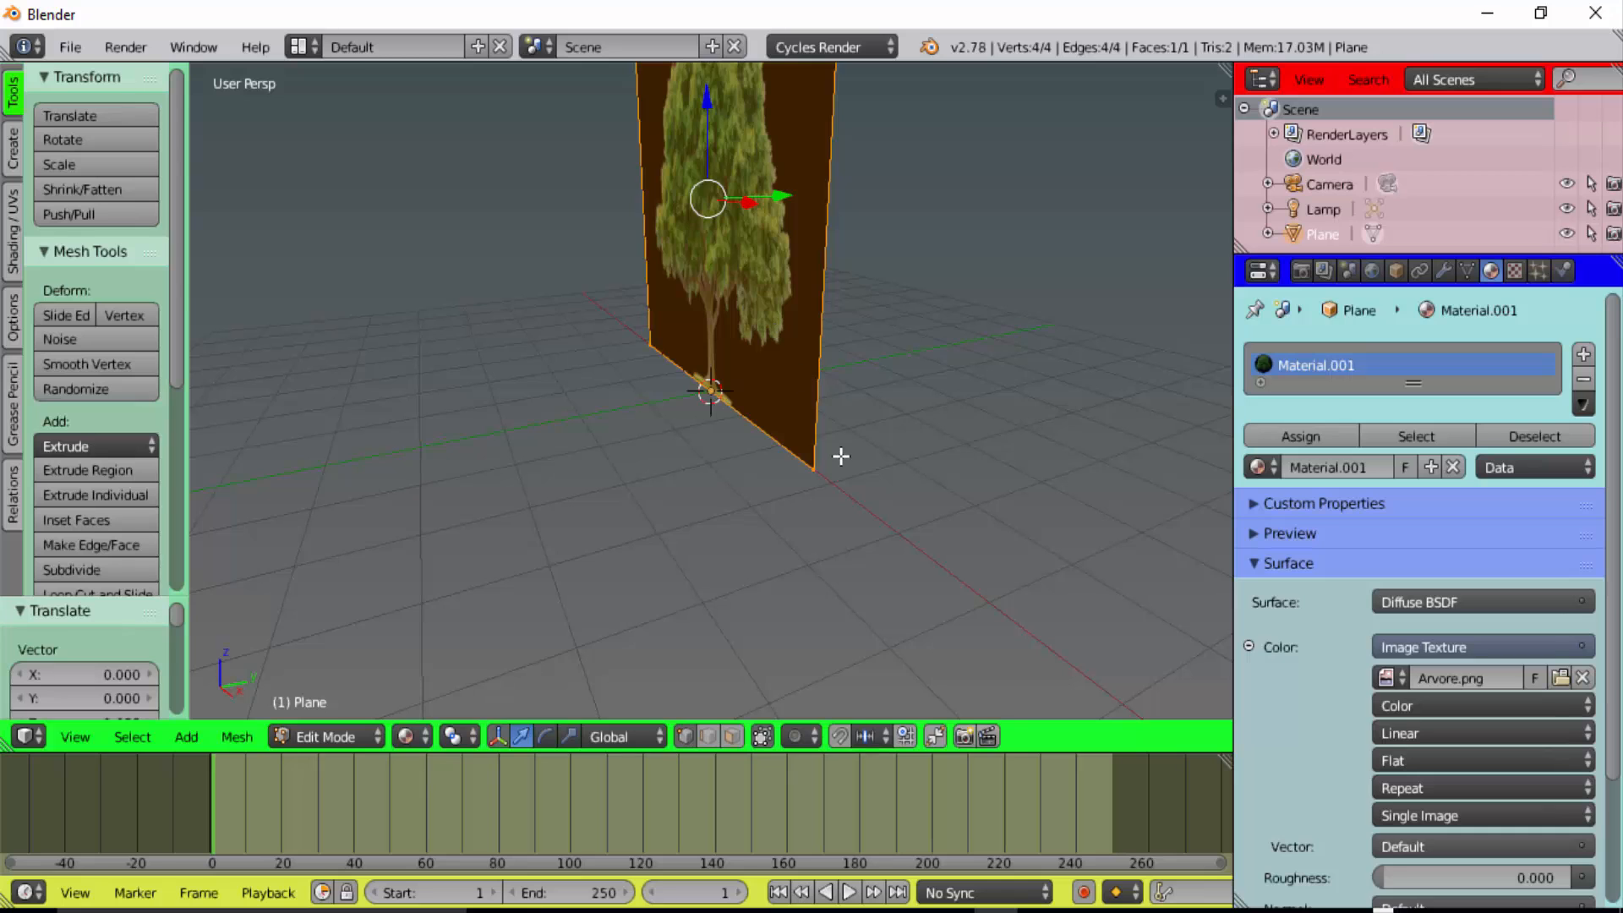
scroll(841, 456, "down", 1)
scroll(841, 457, "down", 4)
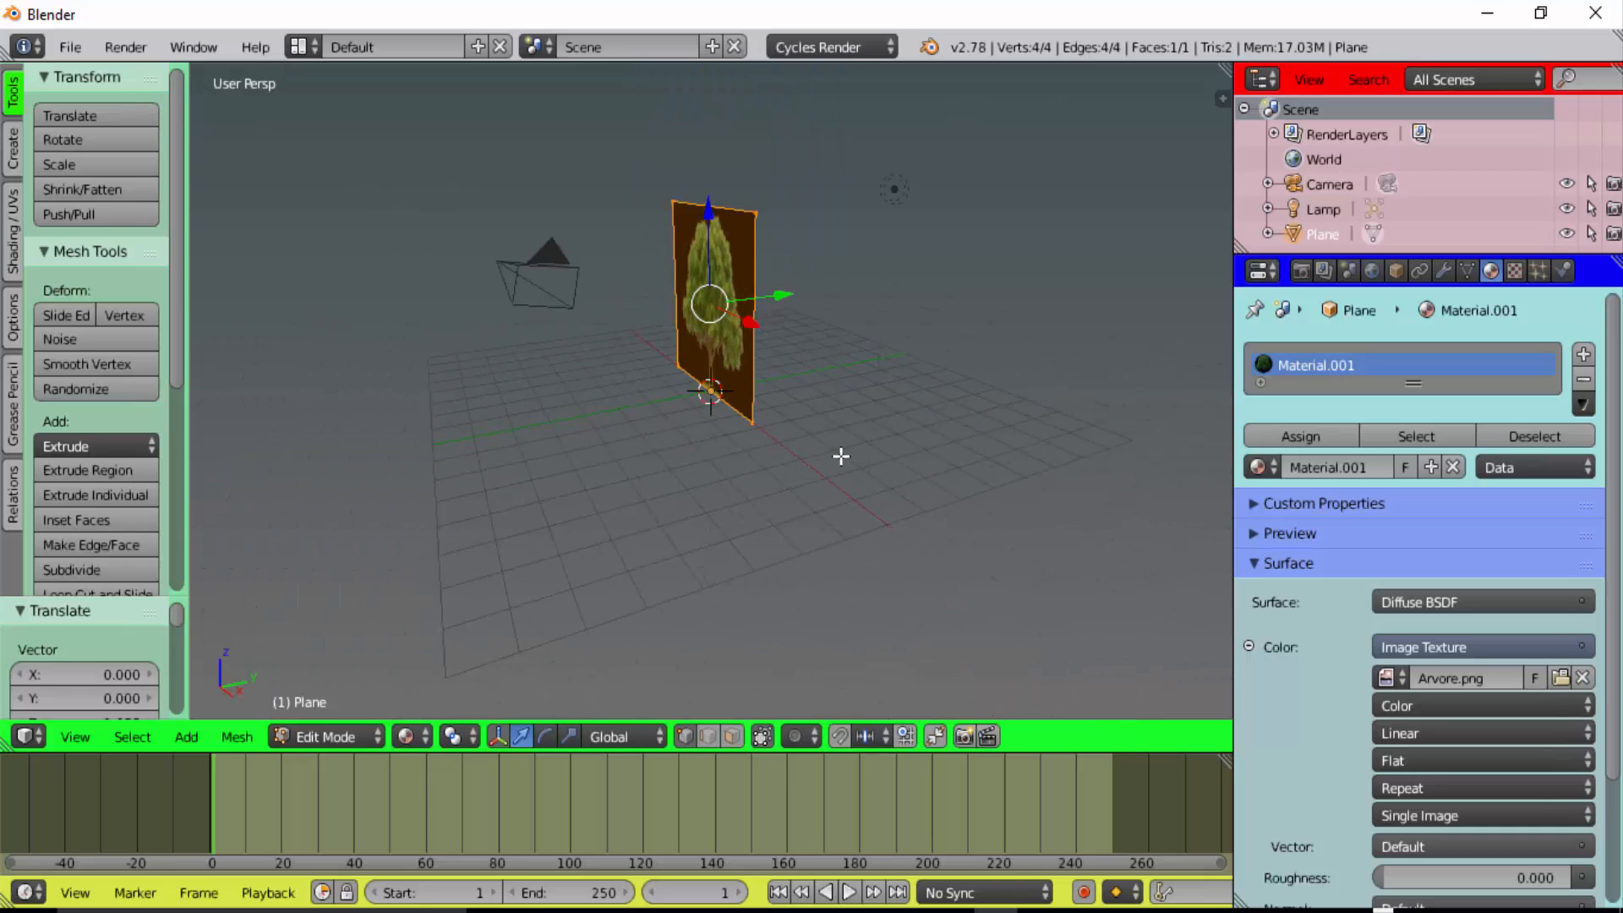
middle_click_drag(503, 471, 670, 427)
middle_click_drag(877, 354, 821, 406)
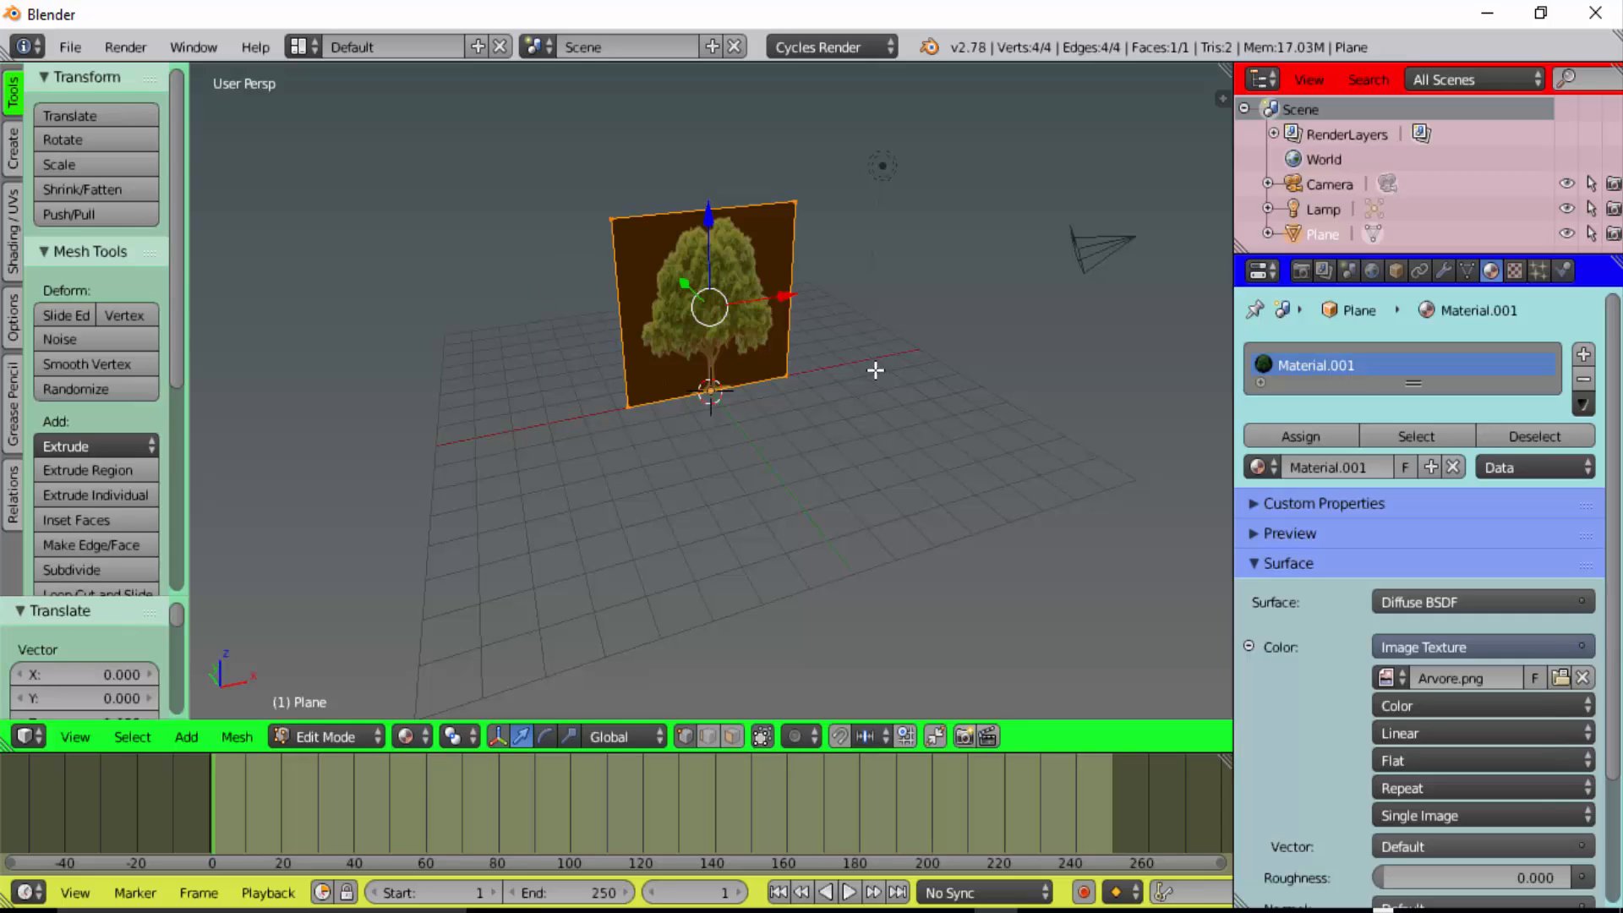
Switch the viewport to the camera view and enable Lock Camera to View
left_click(55, 739)
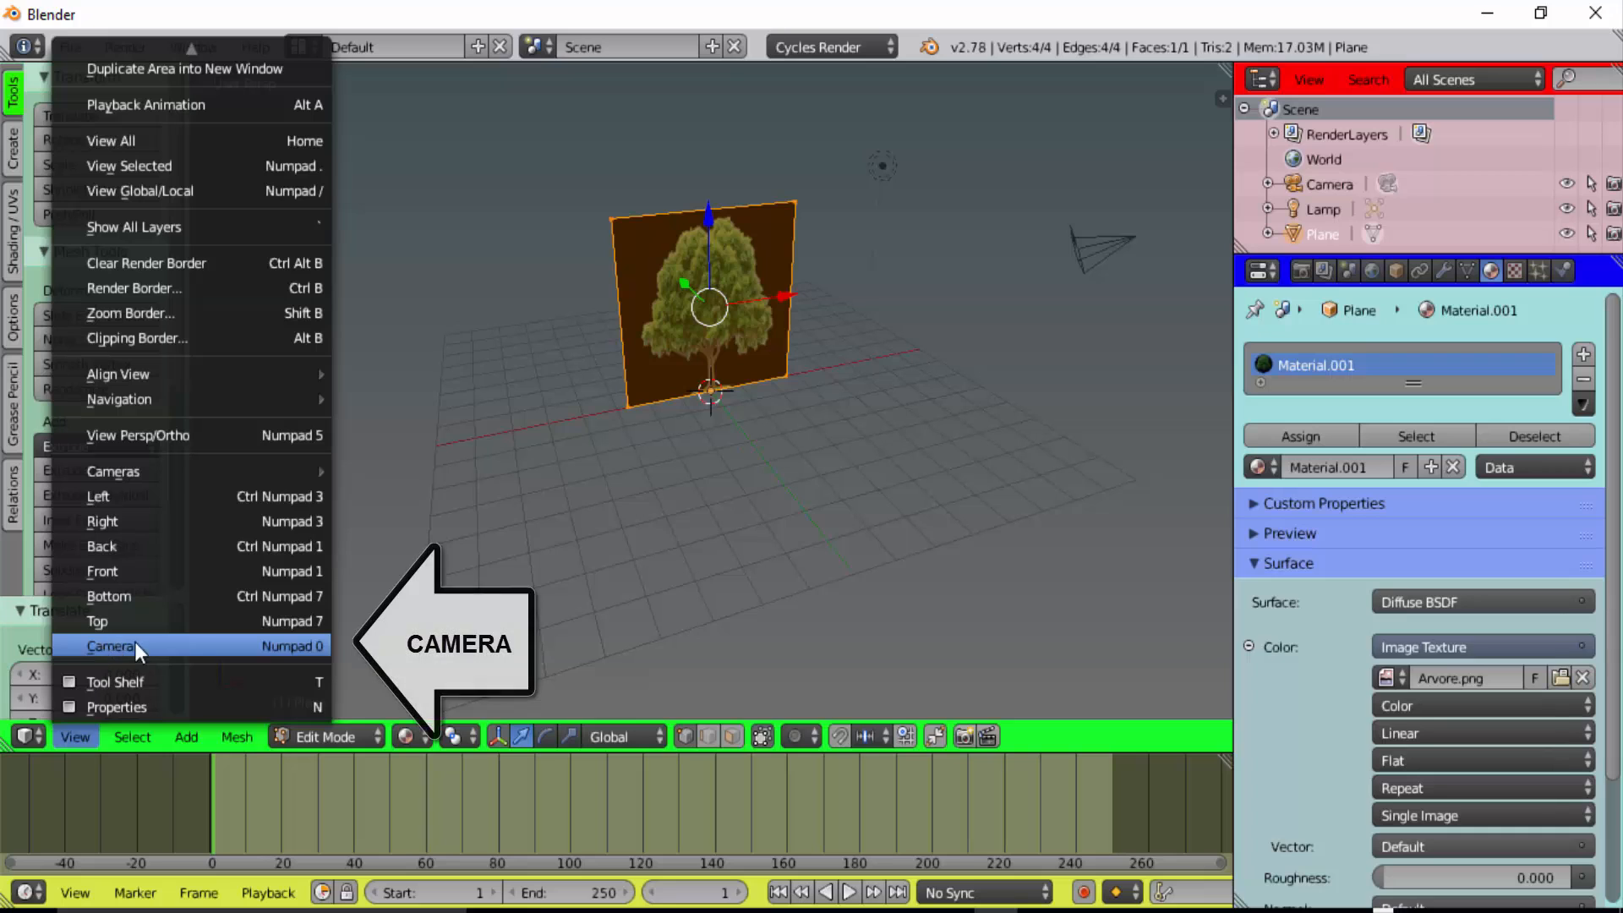
left_click(182, 647)
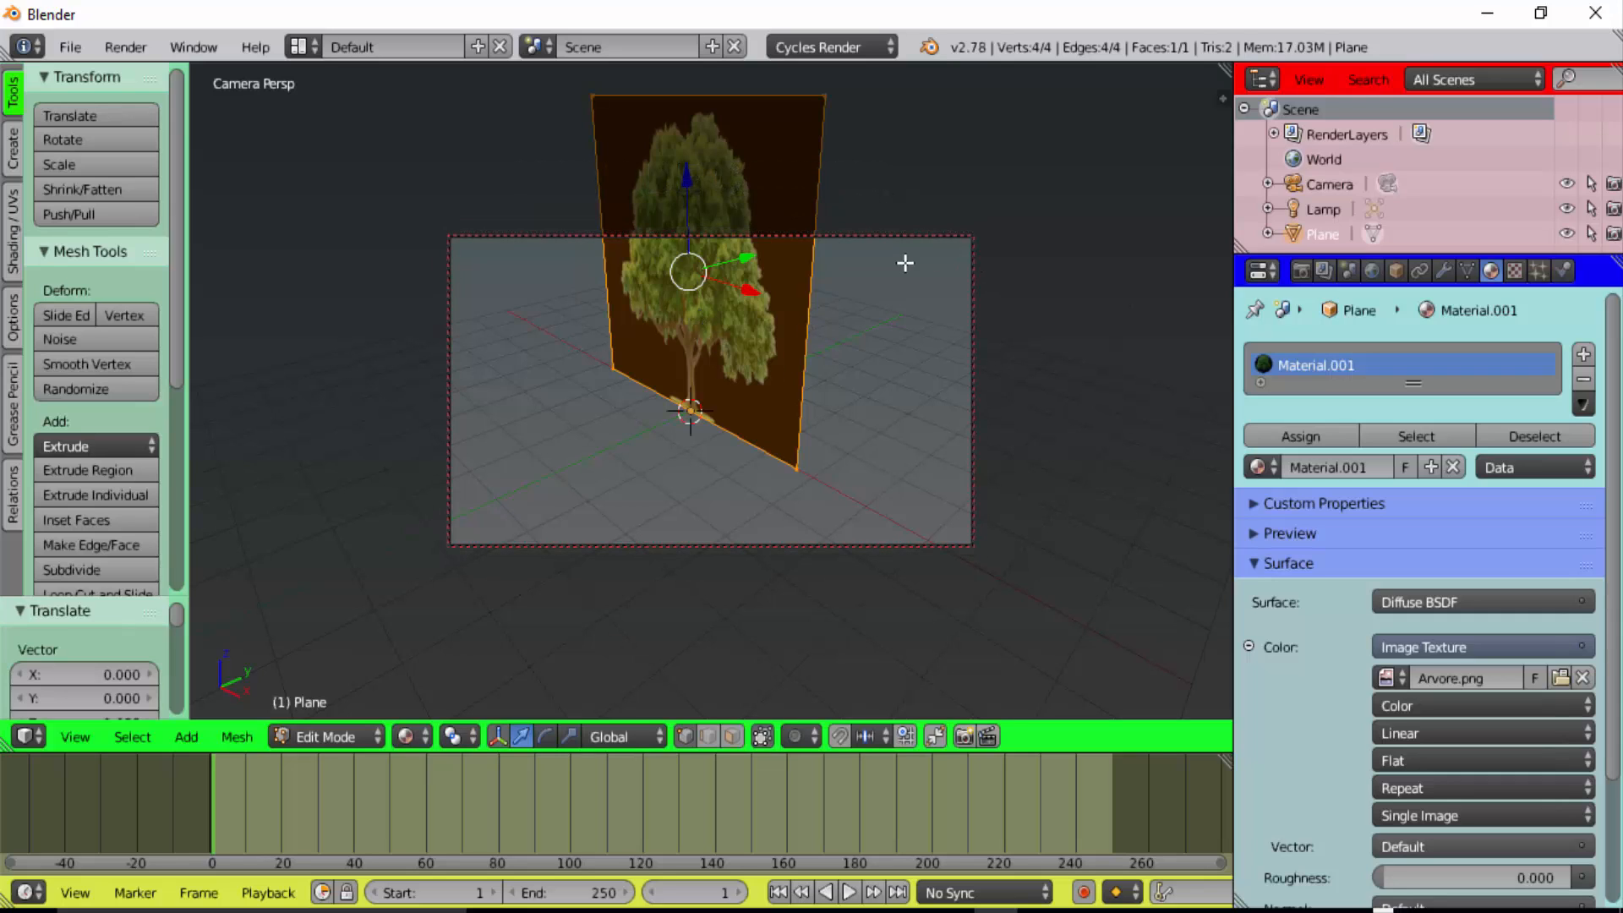
key("n")
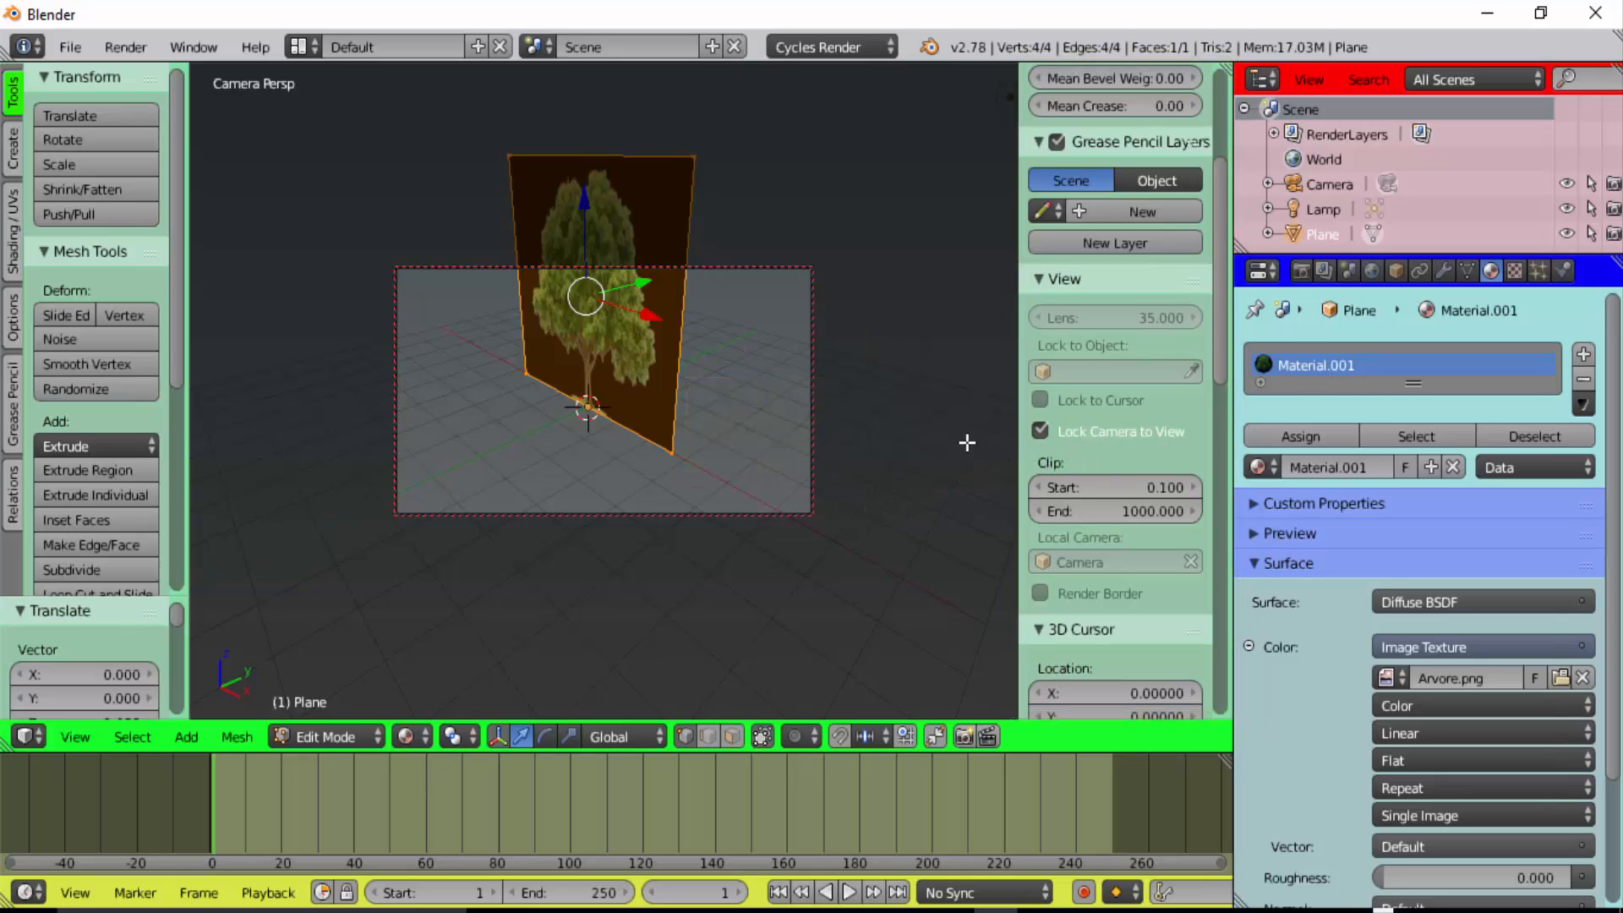
key("n")
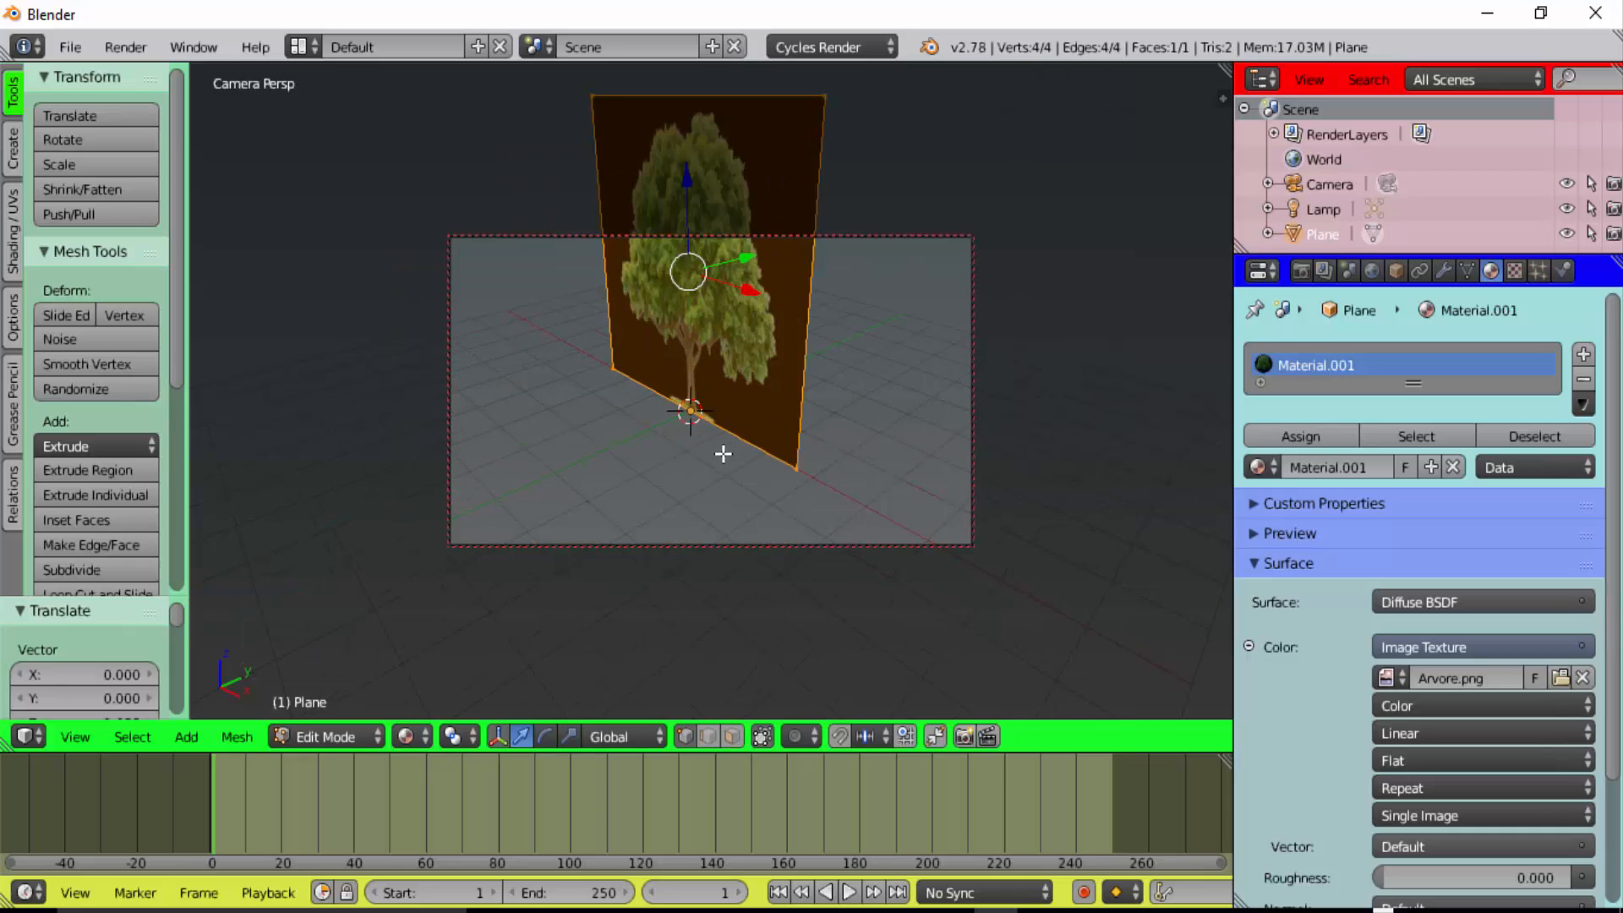
Reframe the camera to face the tree plane more frontally, farther back, with the whole plane centred in the frame
middle_click_drag(688, 460, 877, 430)
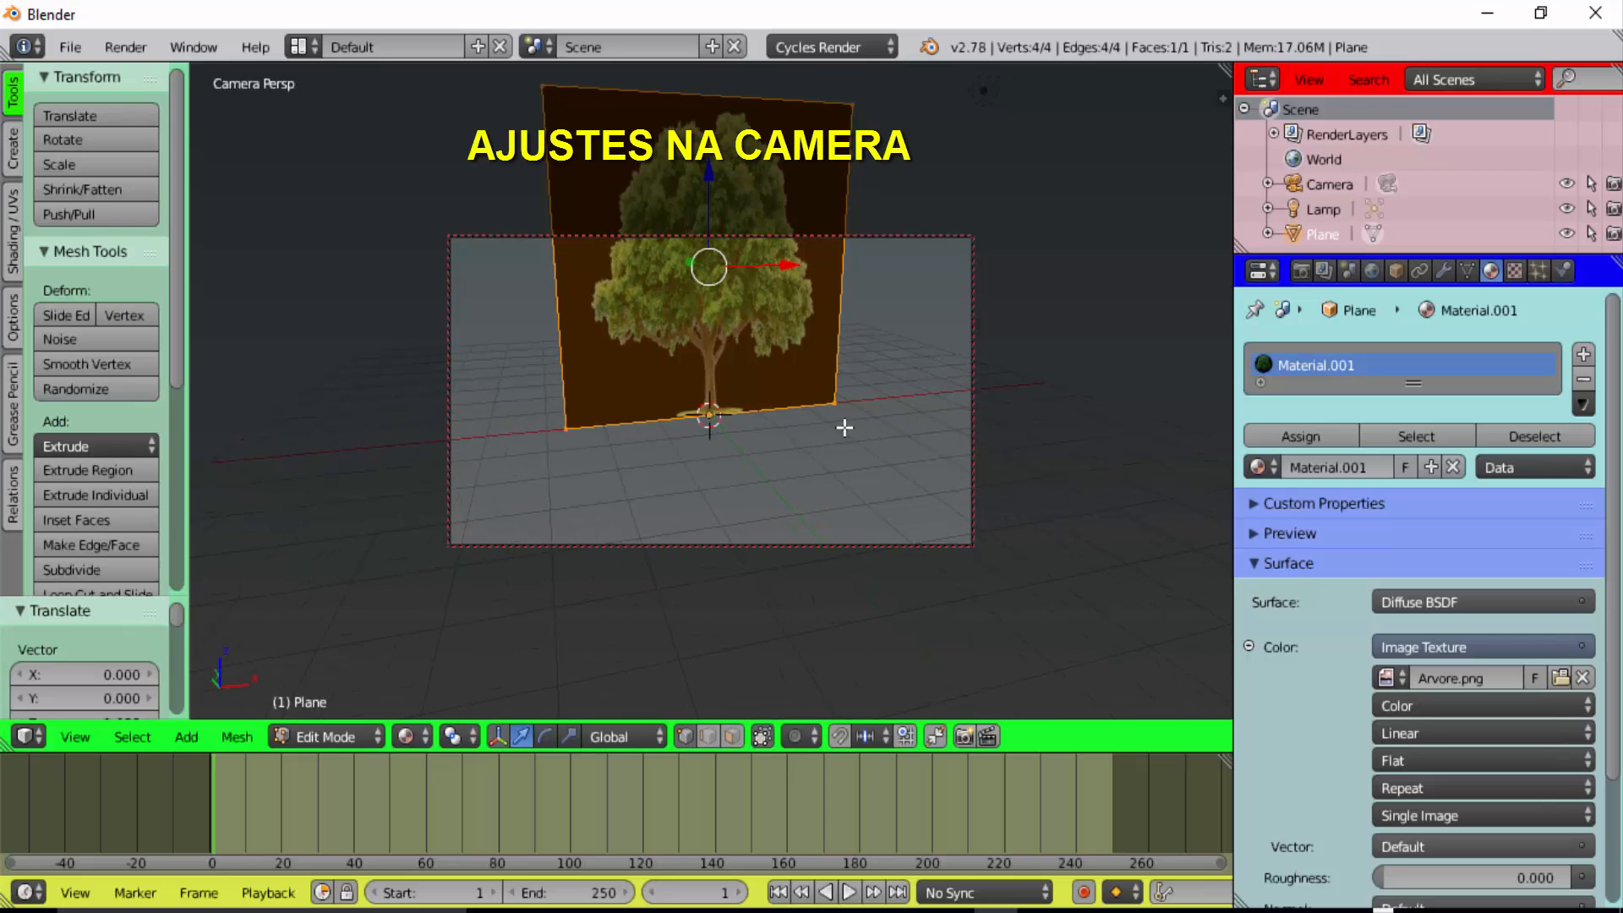
scroll(758, 418, "down", 4)
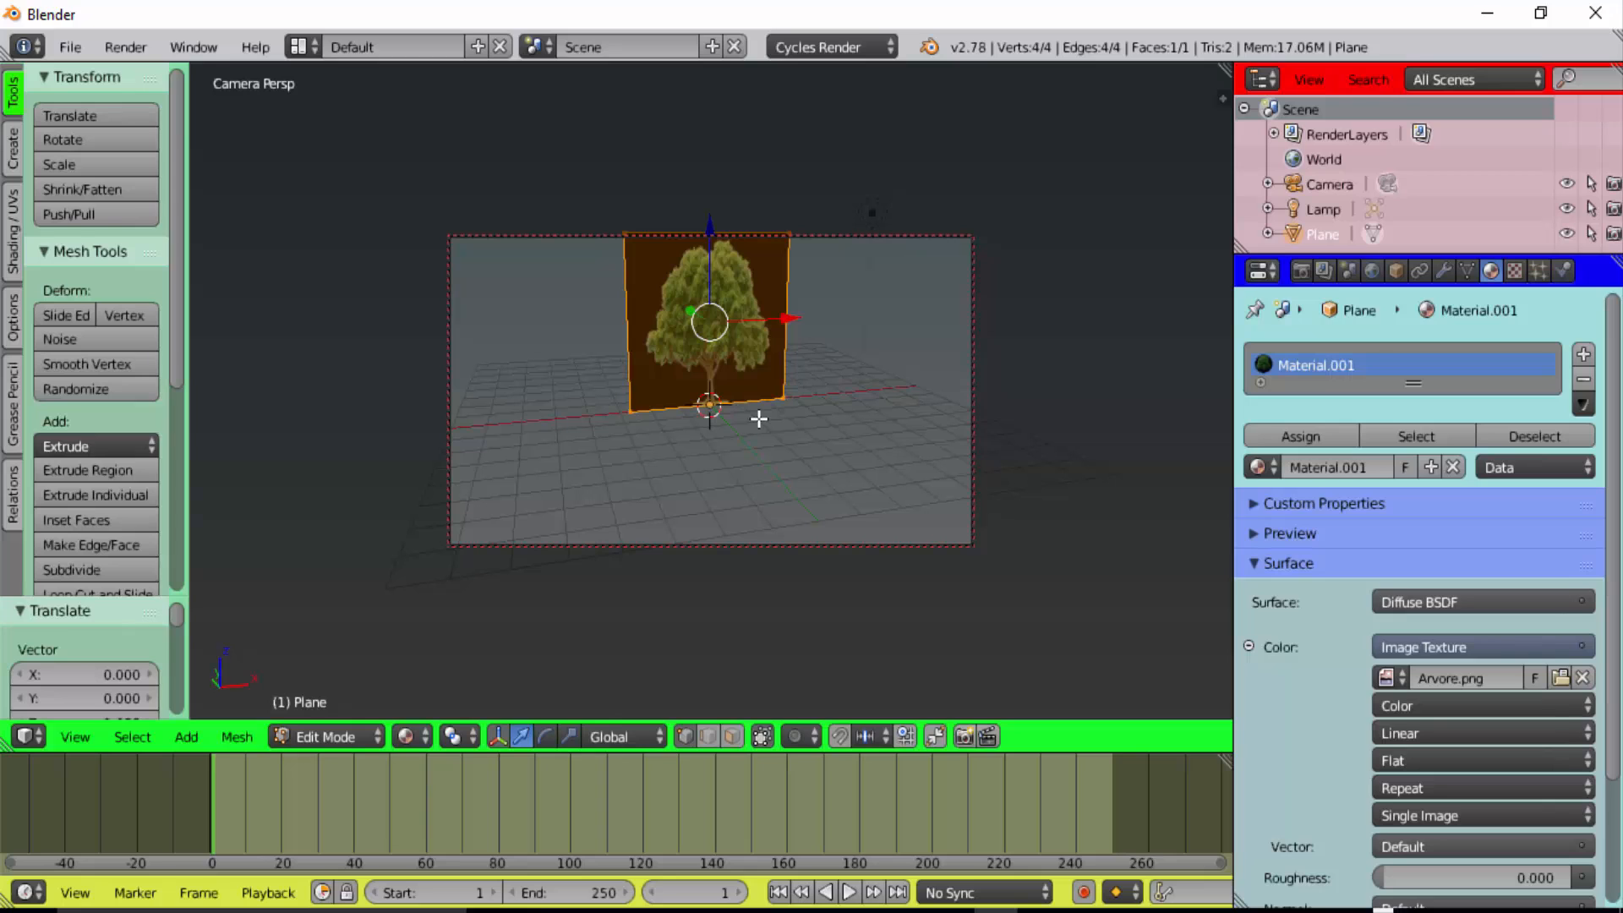
middle_click_drag(757, 420, 768, 463, "shift")
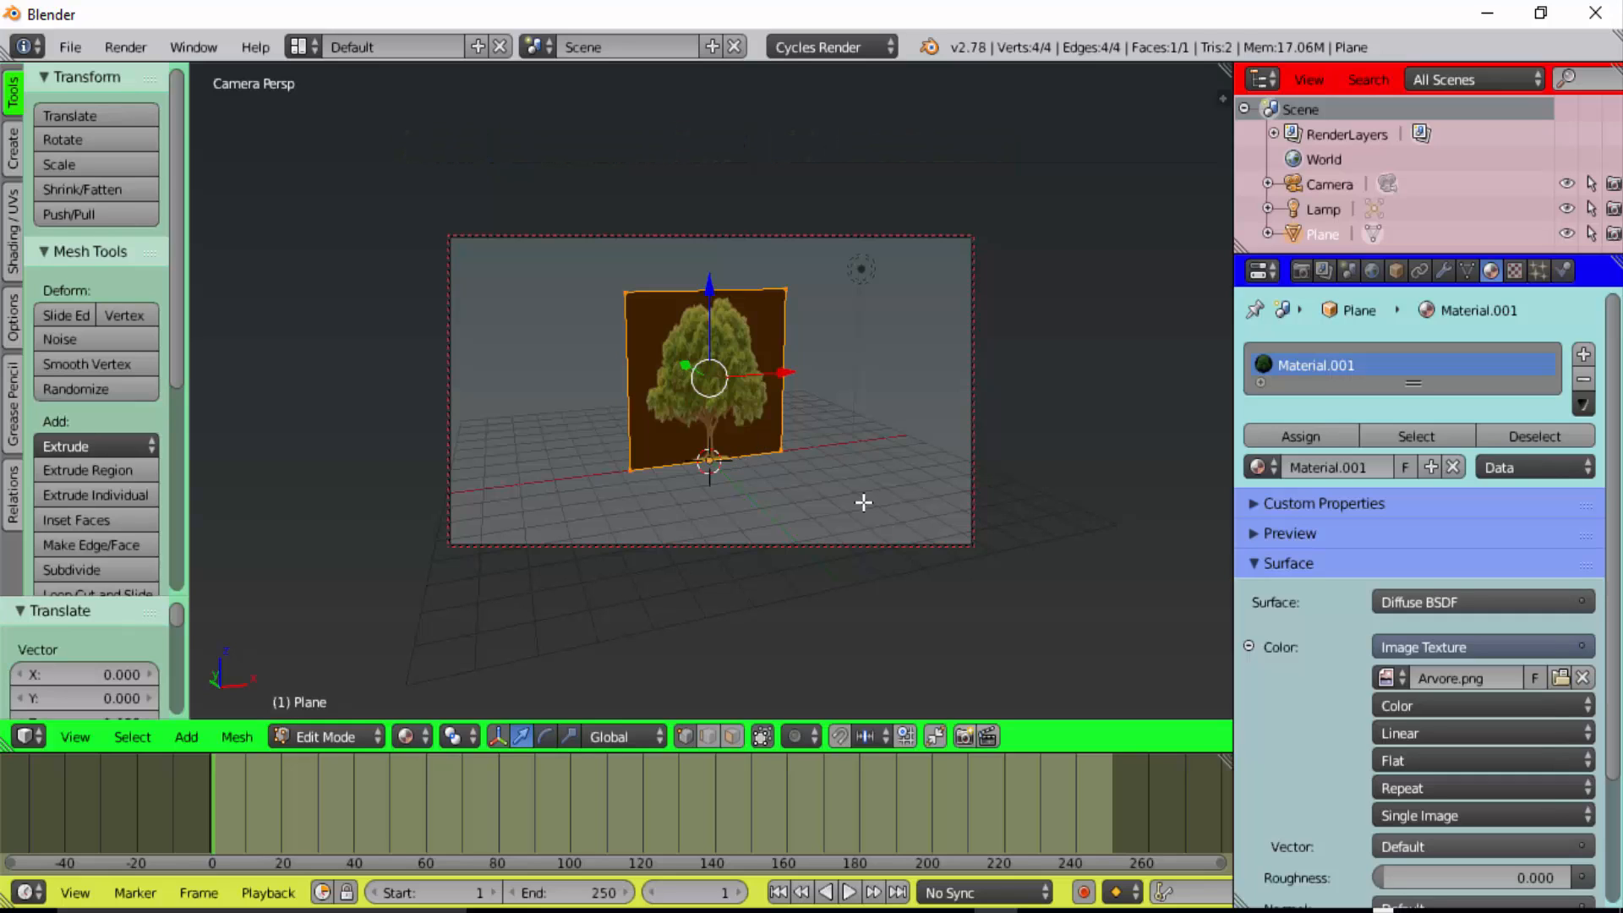
Add a plane in Object Mode and scale it about 10.2 times to form the ground beneath the tree
left_click(327, 736)
left_click(327, 705)
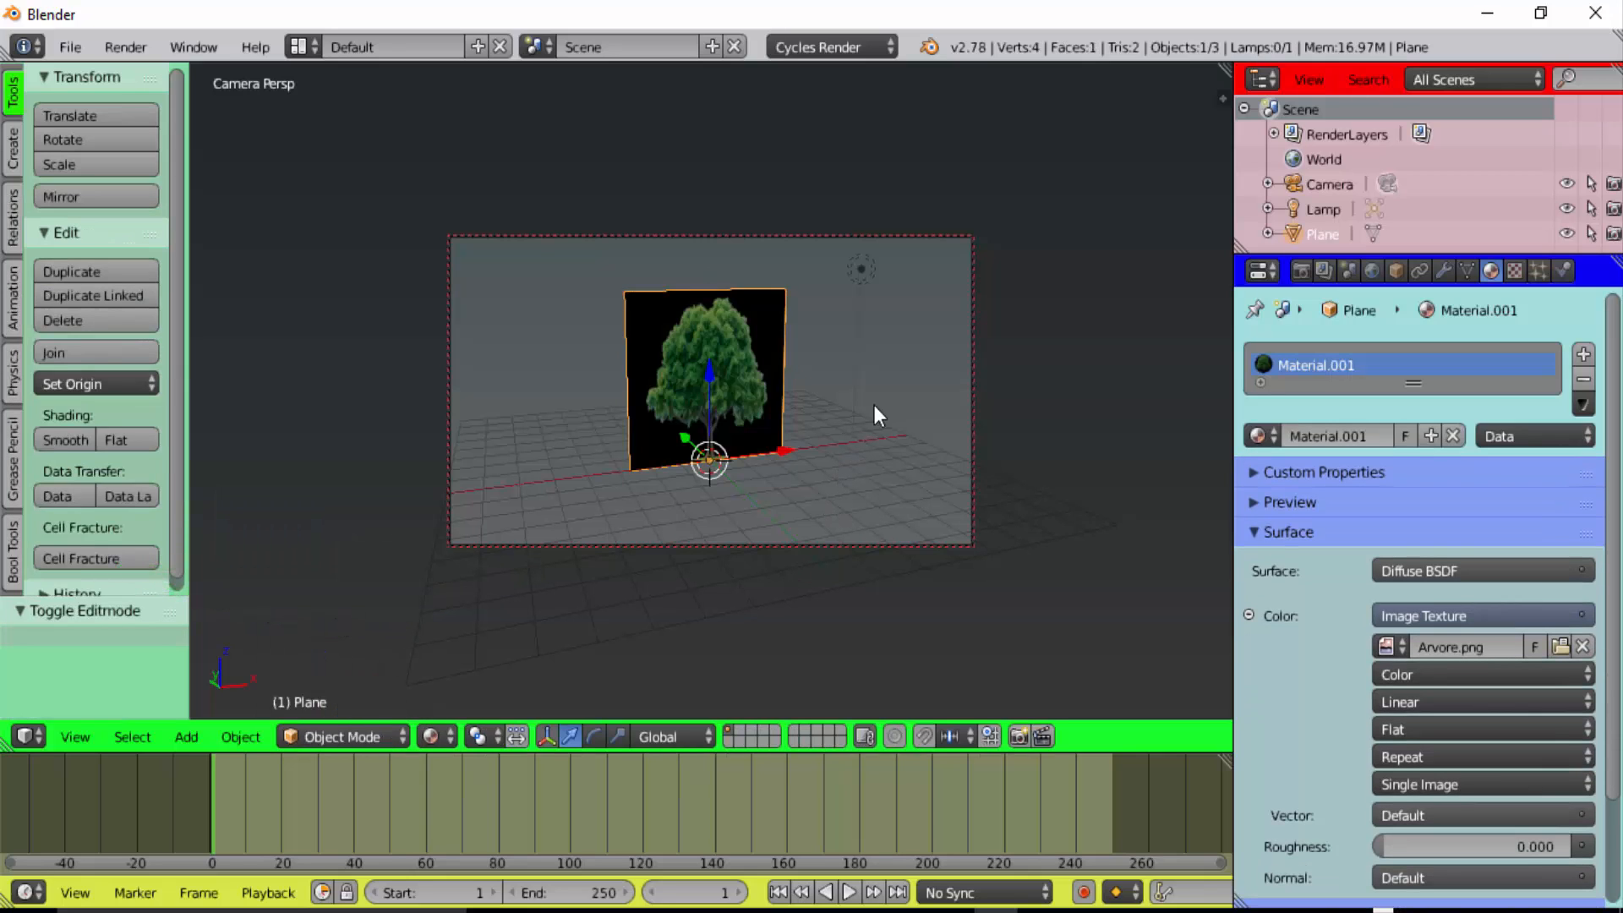
key("shift+a")
mouse_move(884, 343)
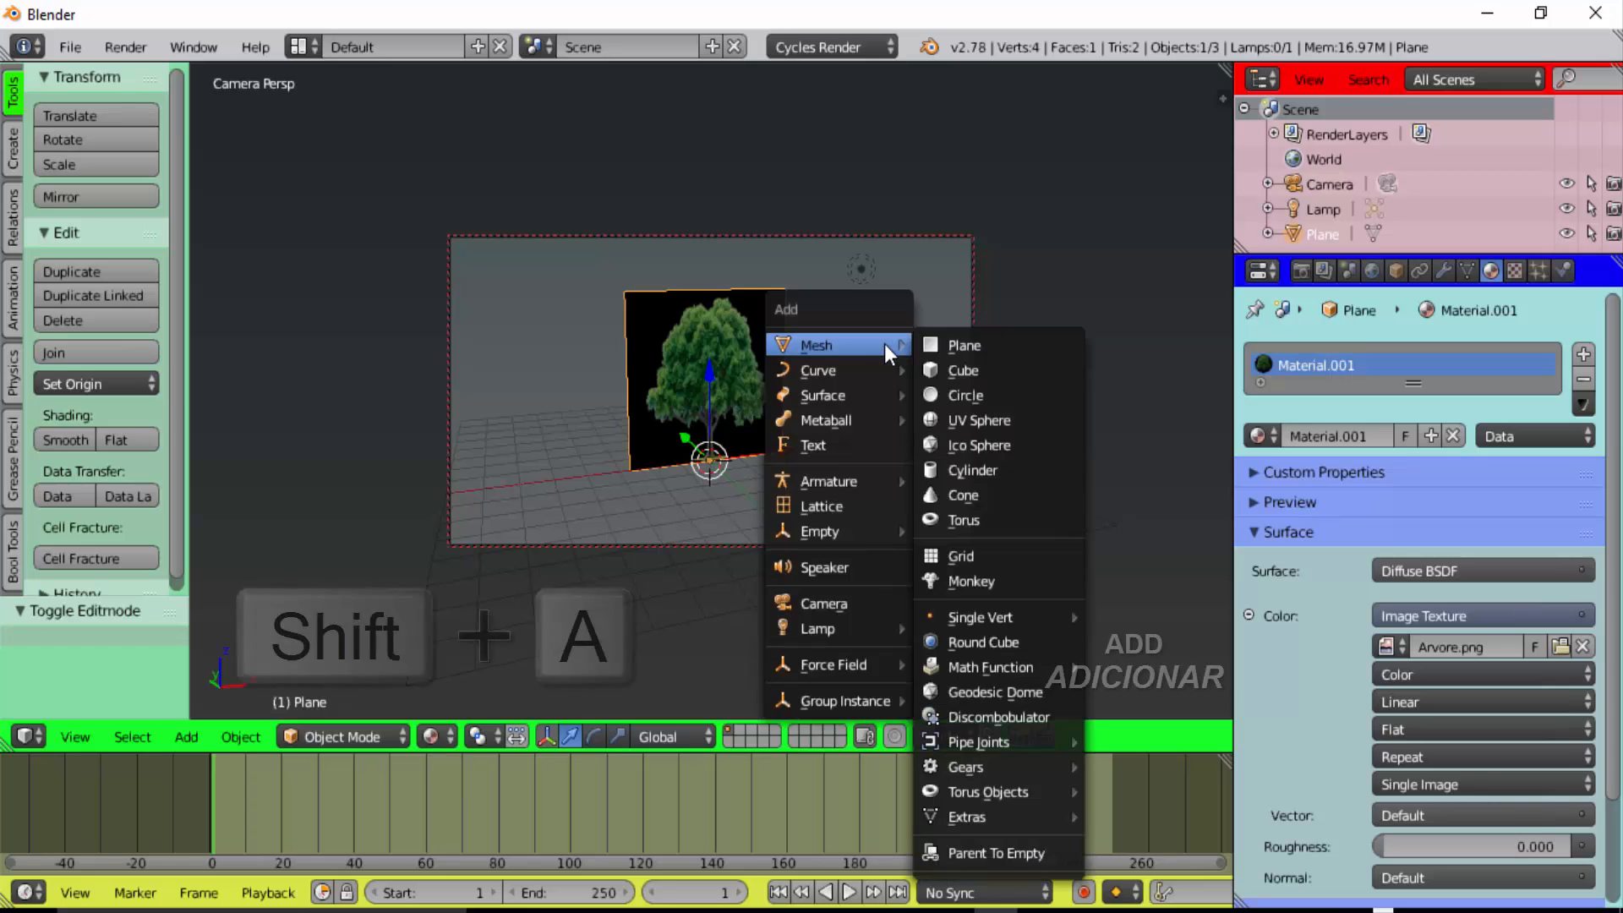
left_click(945, 345)
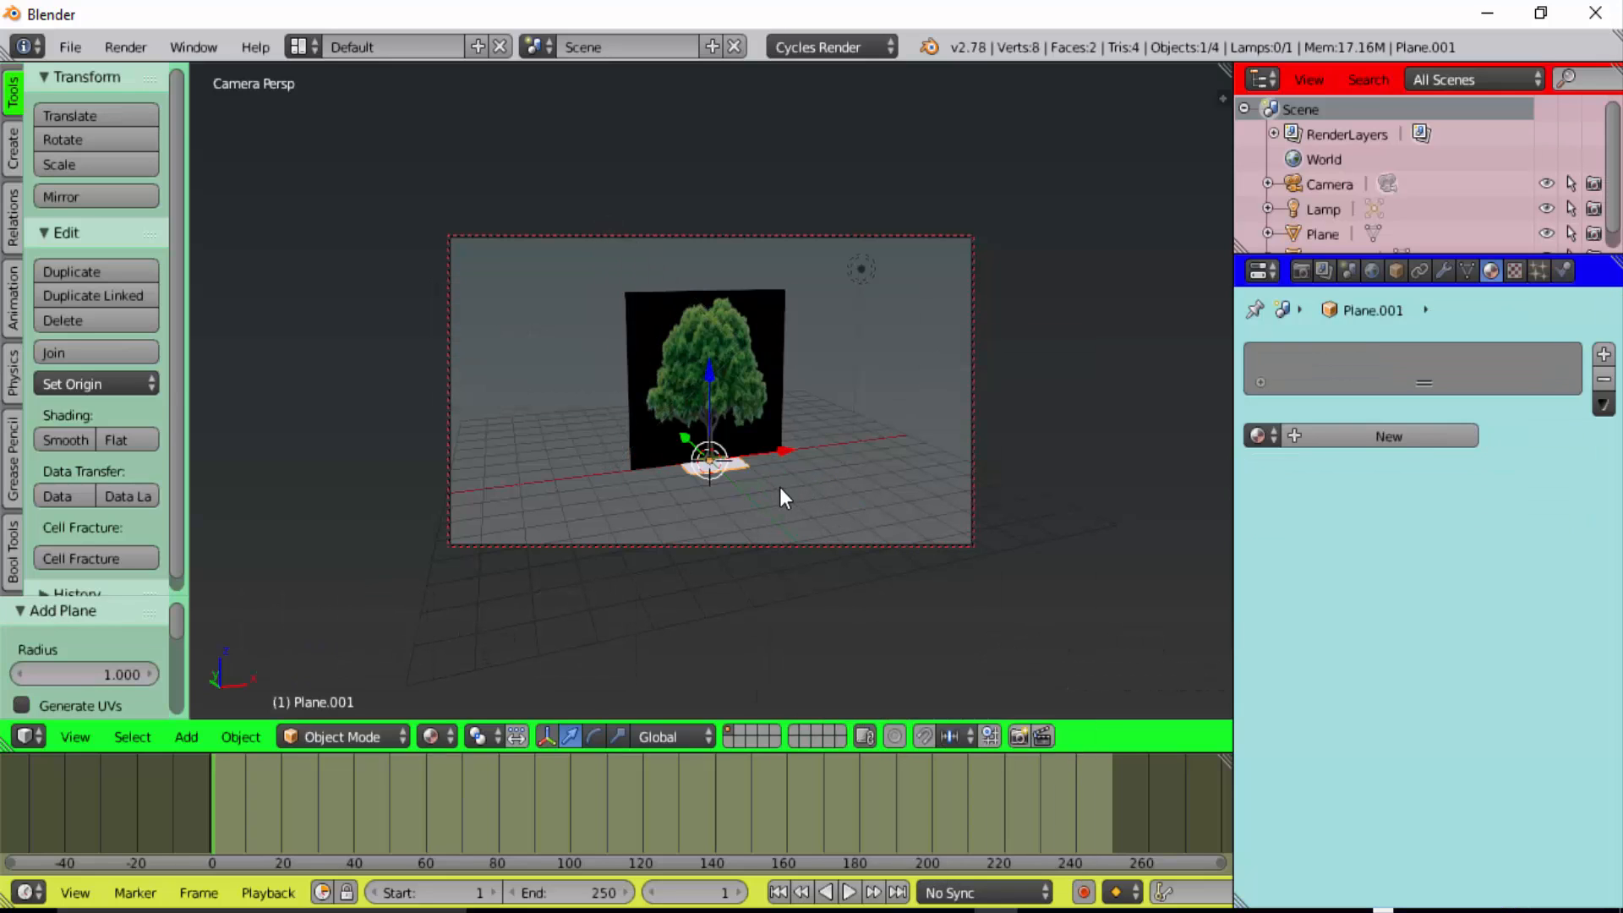
key("s")
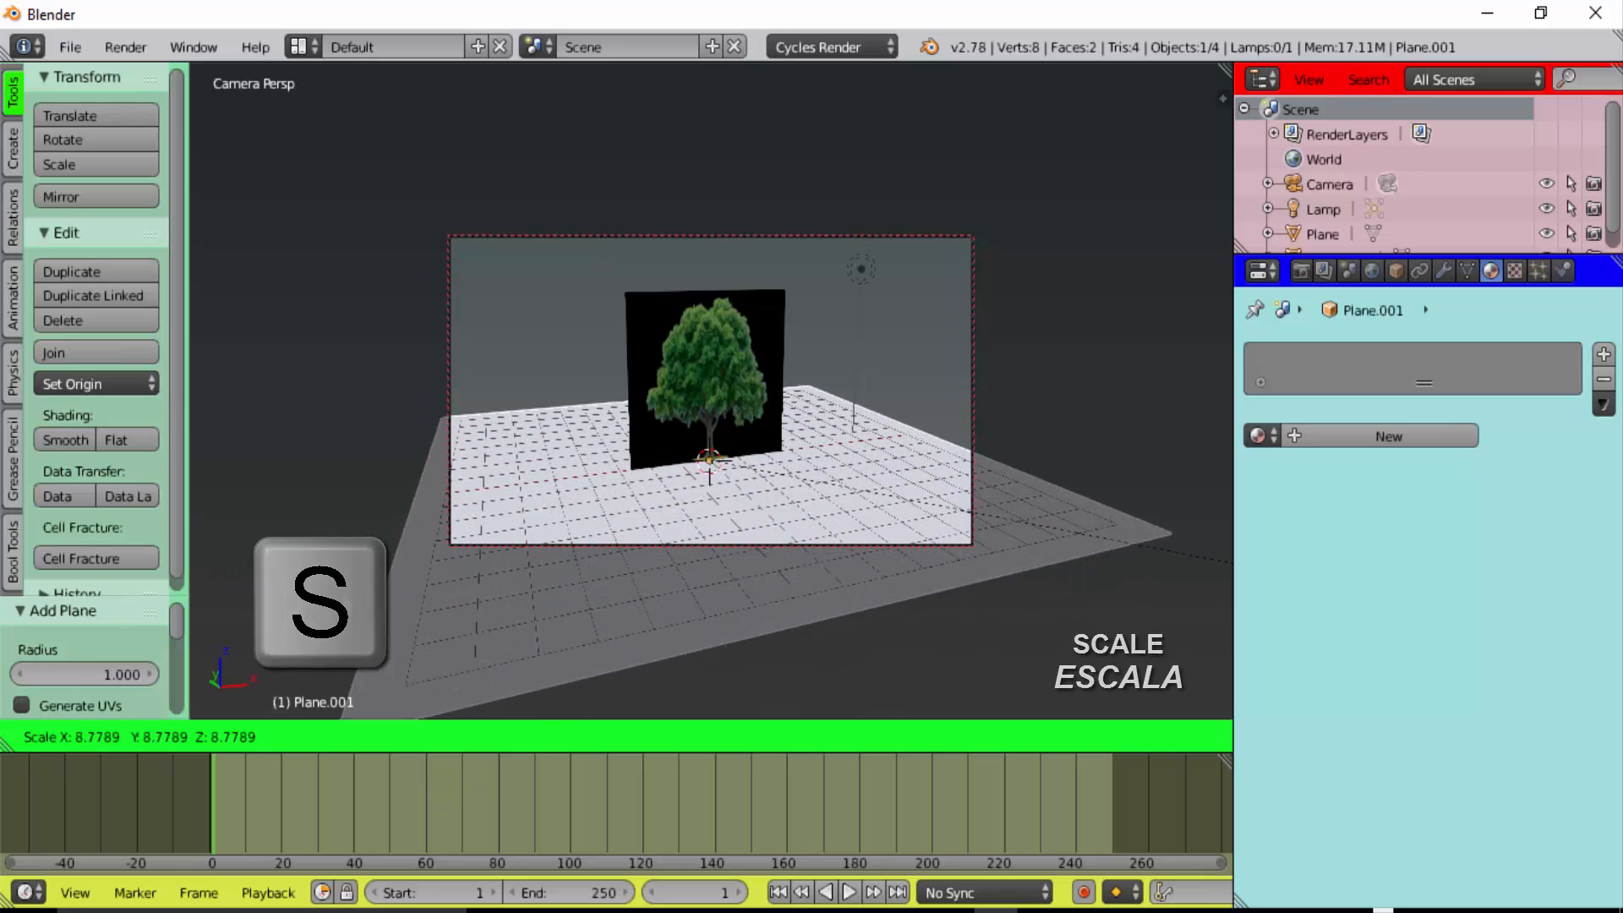
left_click(422, 606)
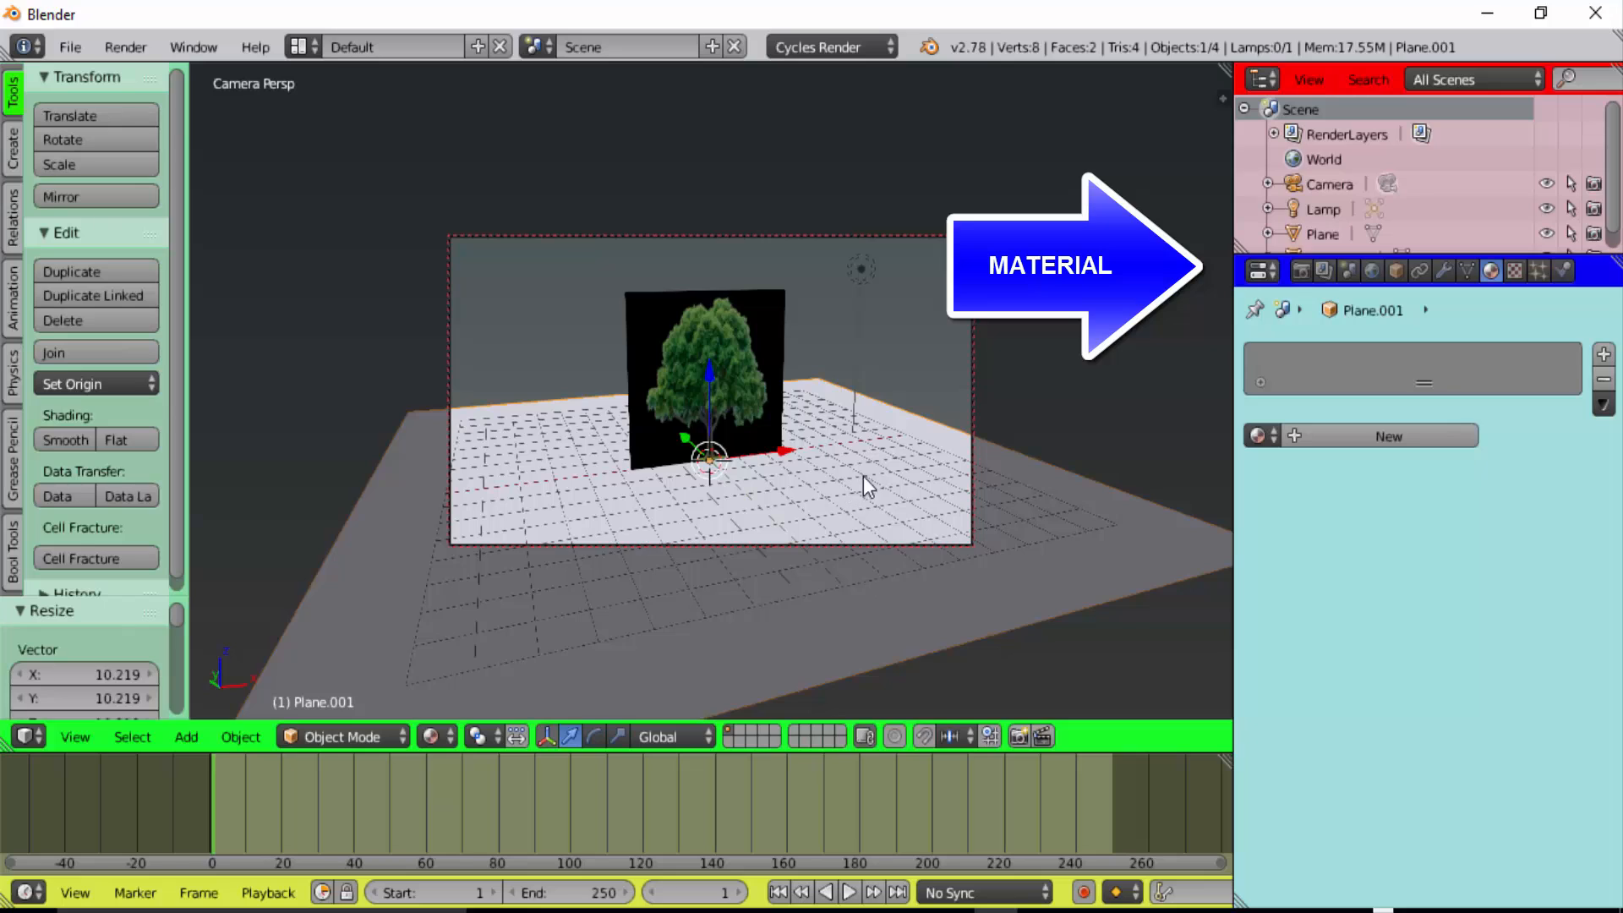
Create a new material for the ground plane and set its Diffuse BSDF color to a very dark green
left_click(1364, 443)
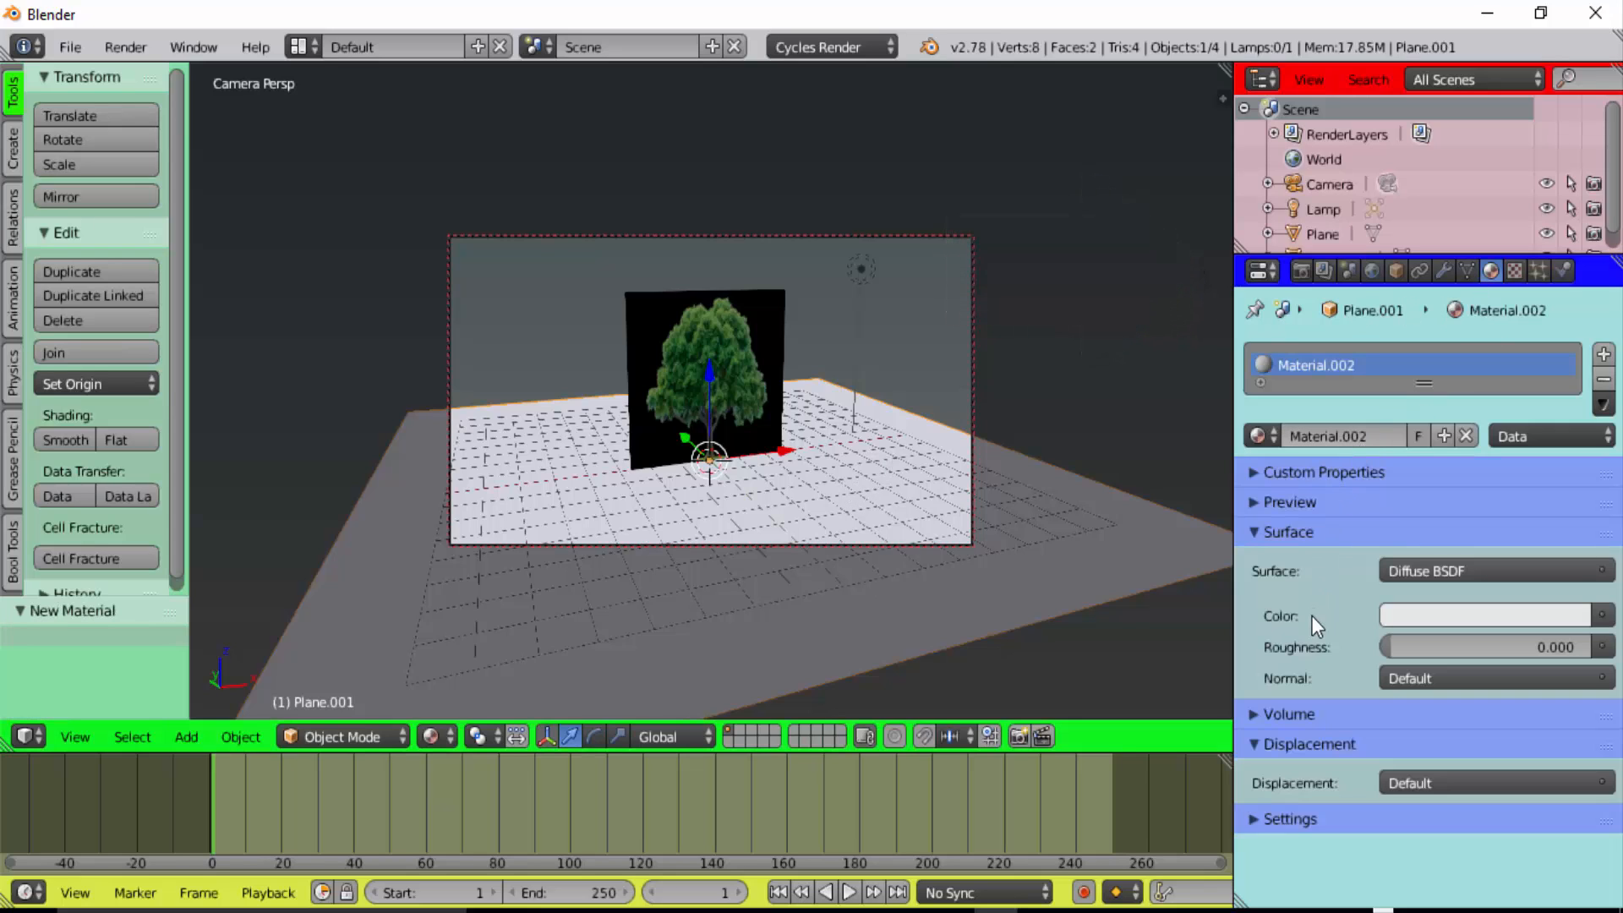
left_click(1488, 617)
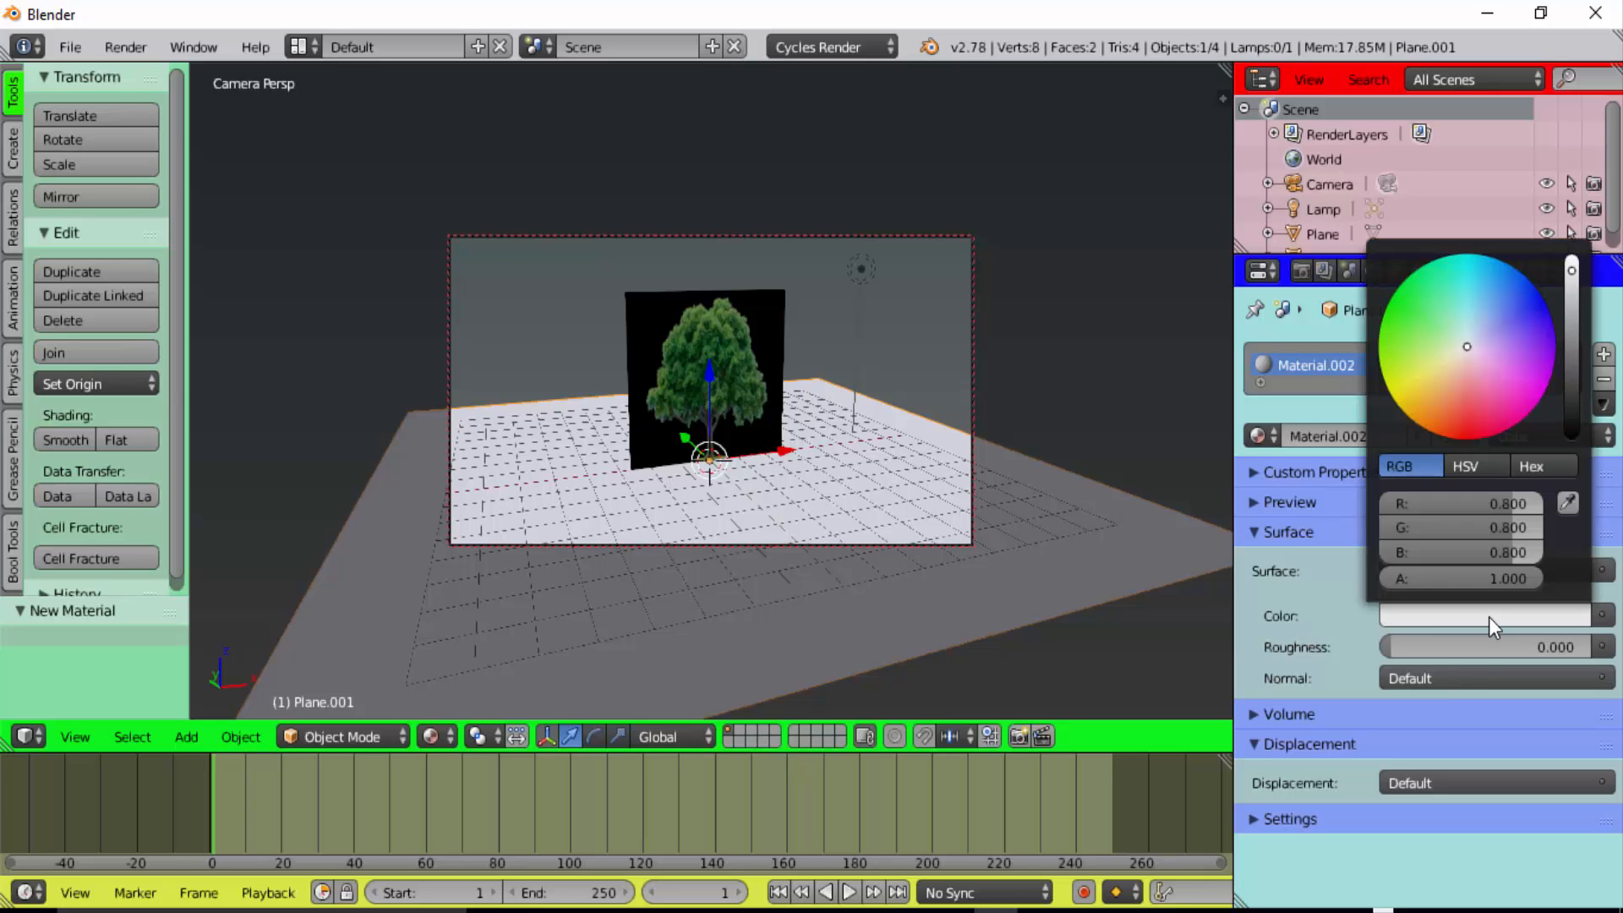
left_click(1388, 319)
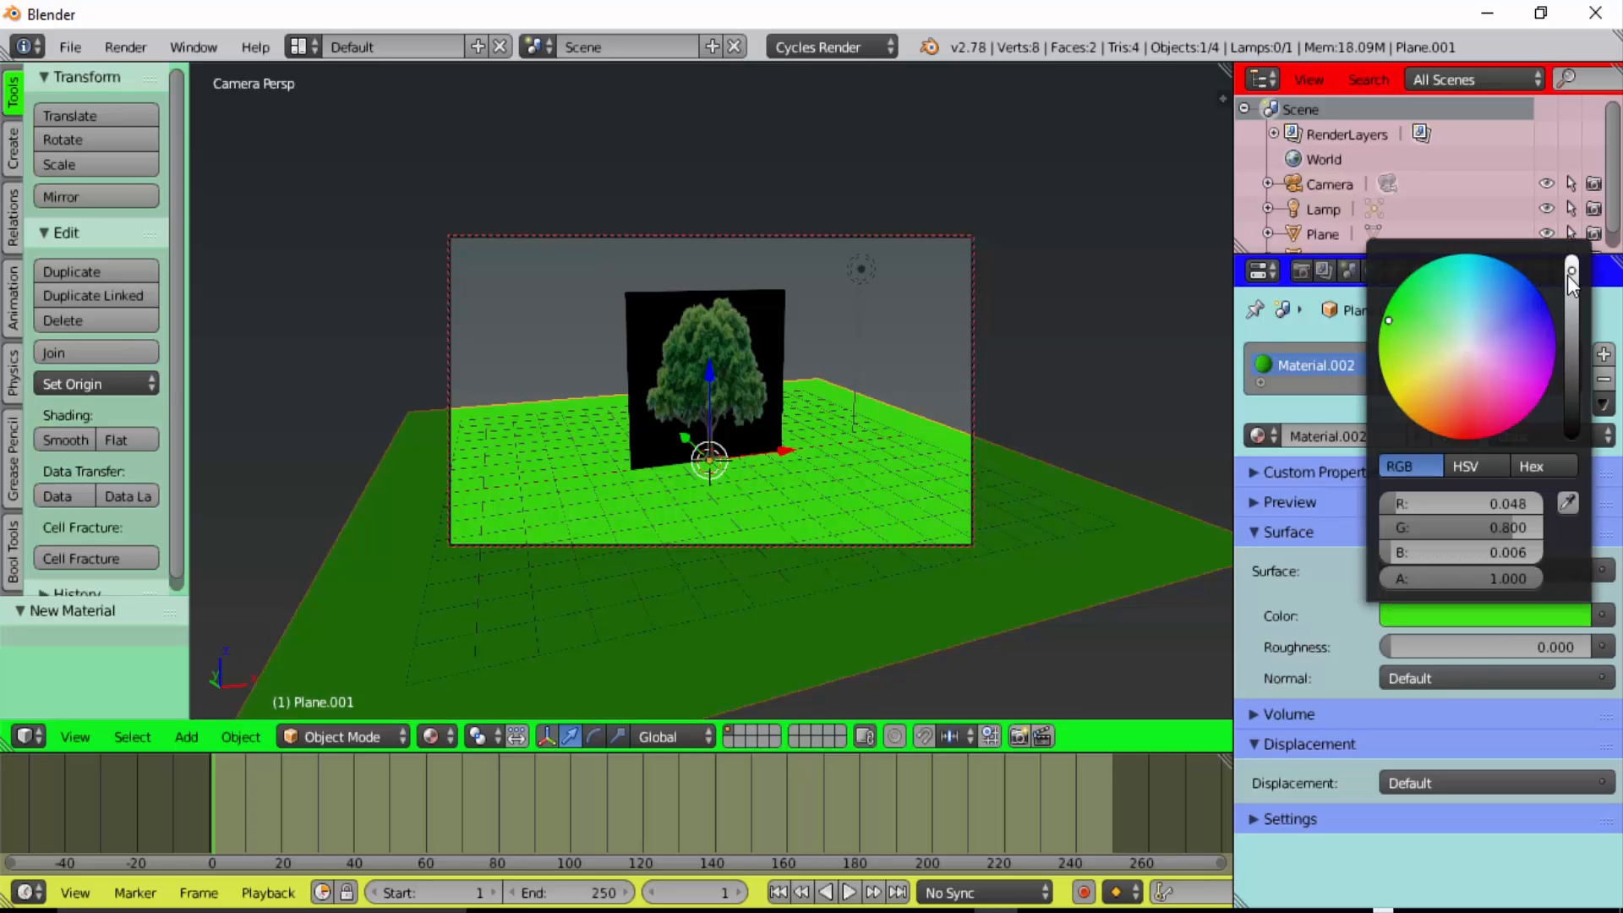
left_click_drag(1571, 279, 1571, 409)
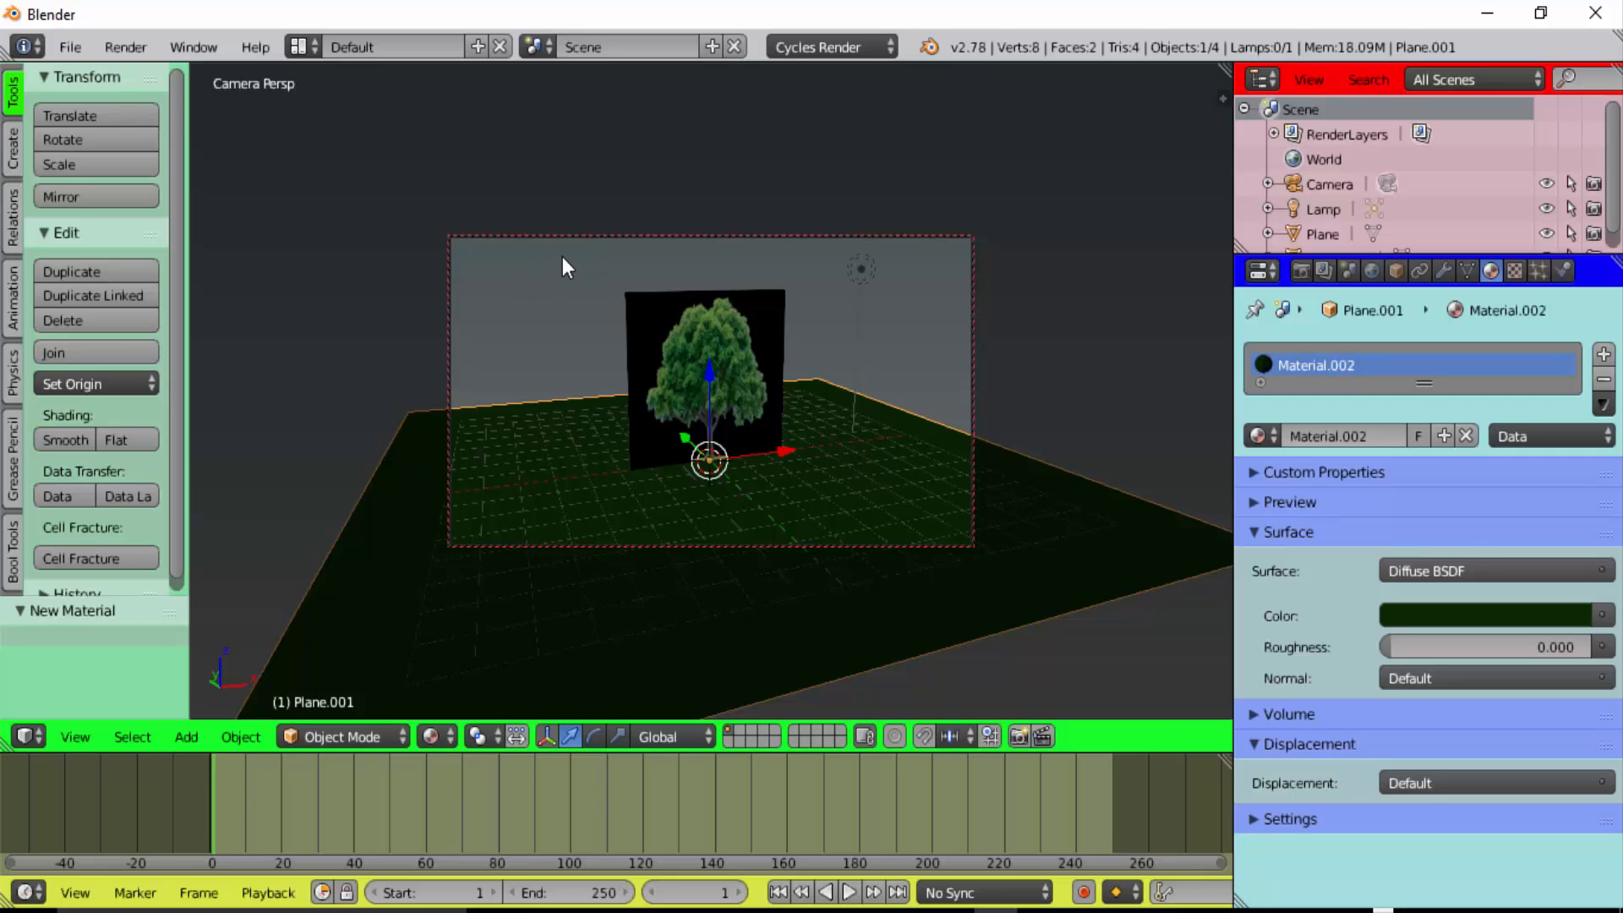
Render the scene to check the dark green ground and the lighting, and return to the 3D view
left_click(130, 43)
left_click(130, 76)
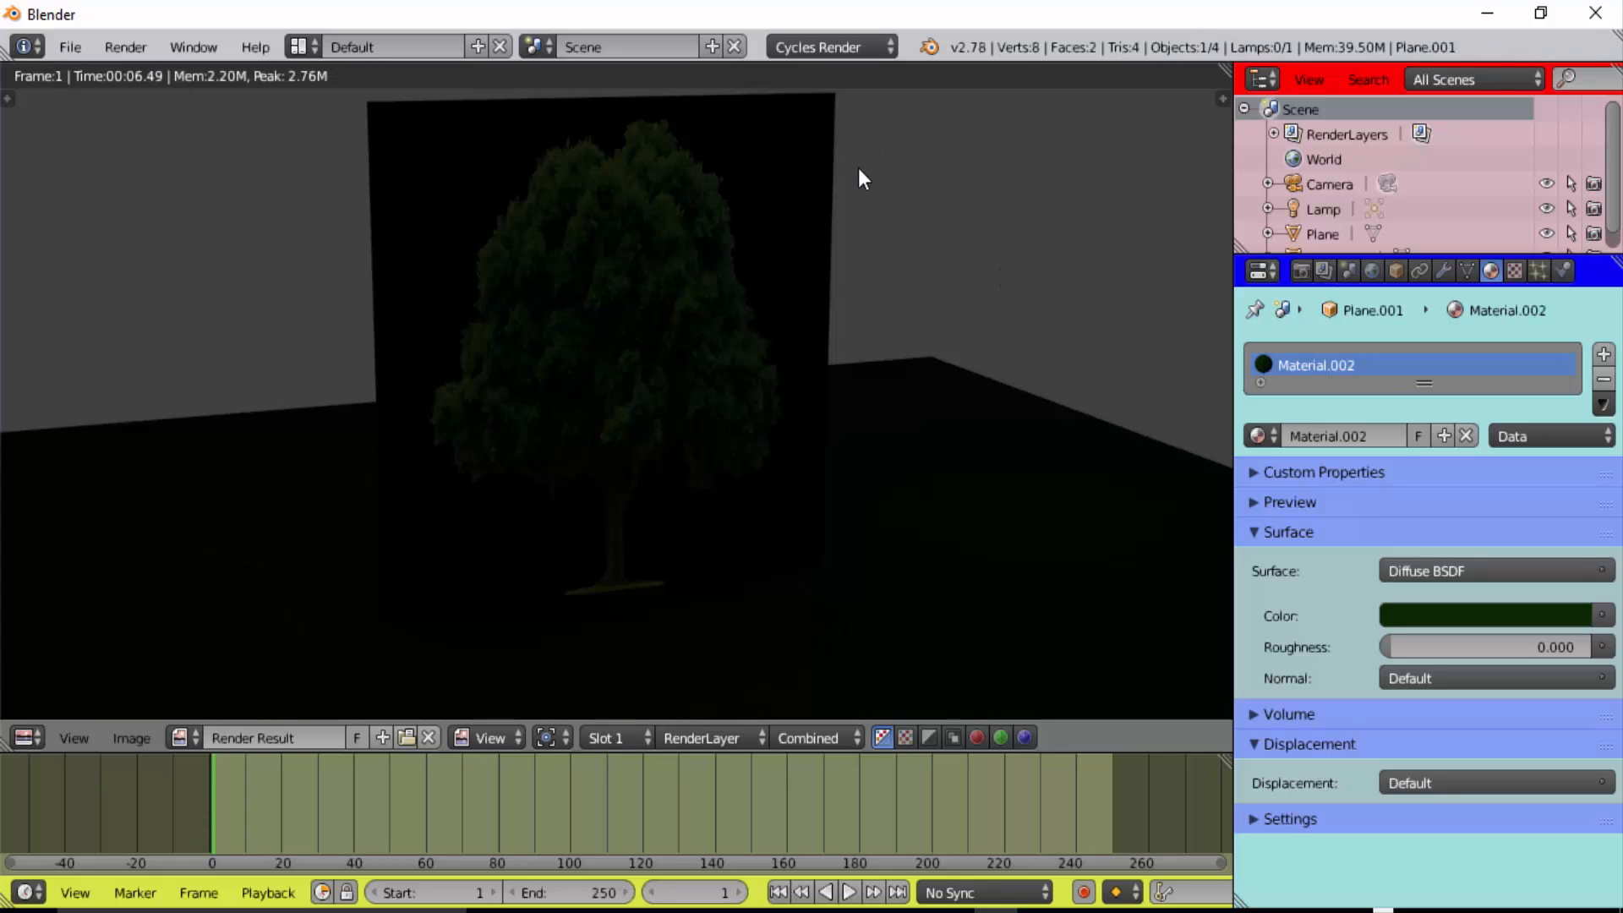
key("Escape")
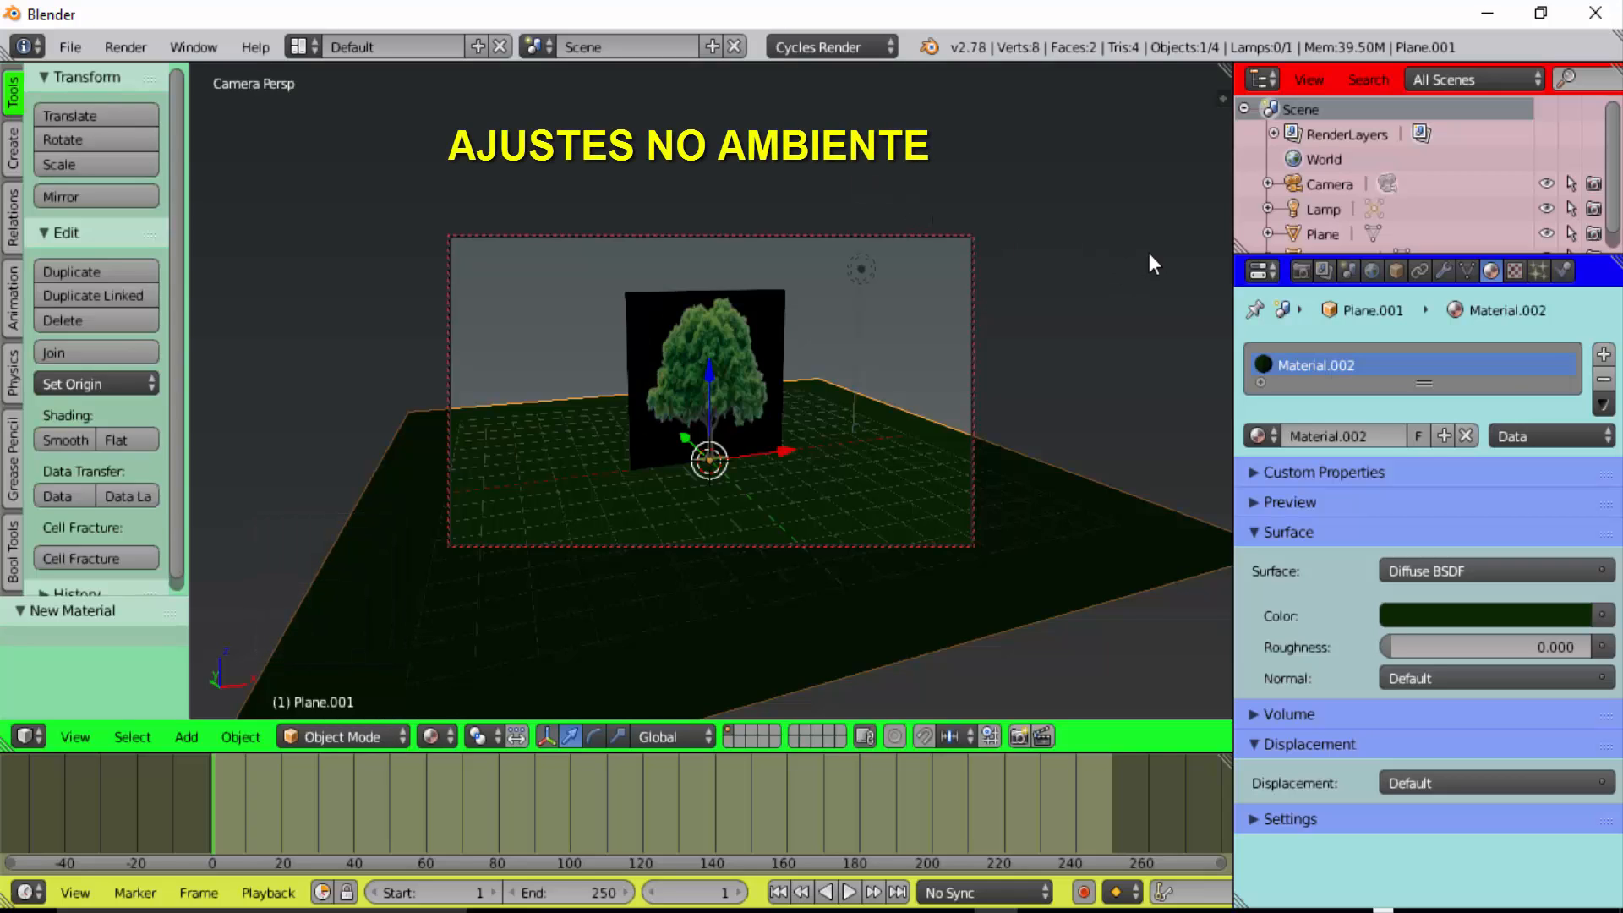
Set the World surface color to a bright light blue
left_click(1372, 272)
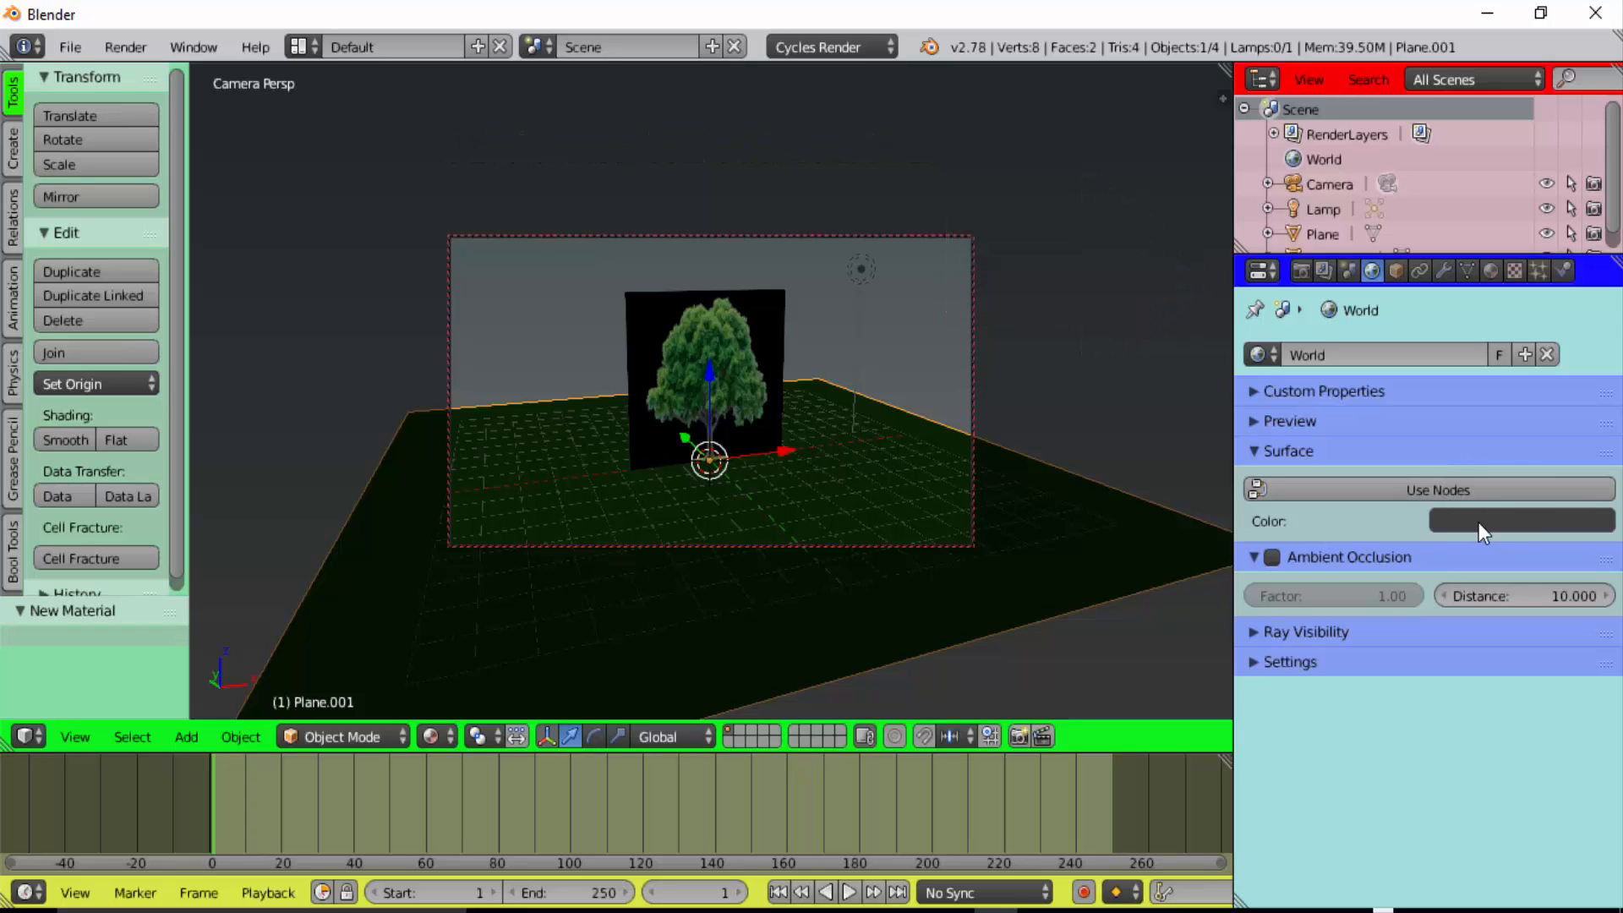
left_click(1520, 519)
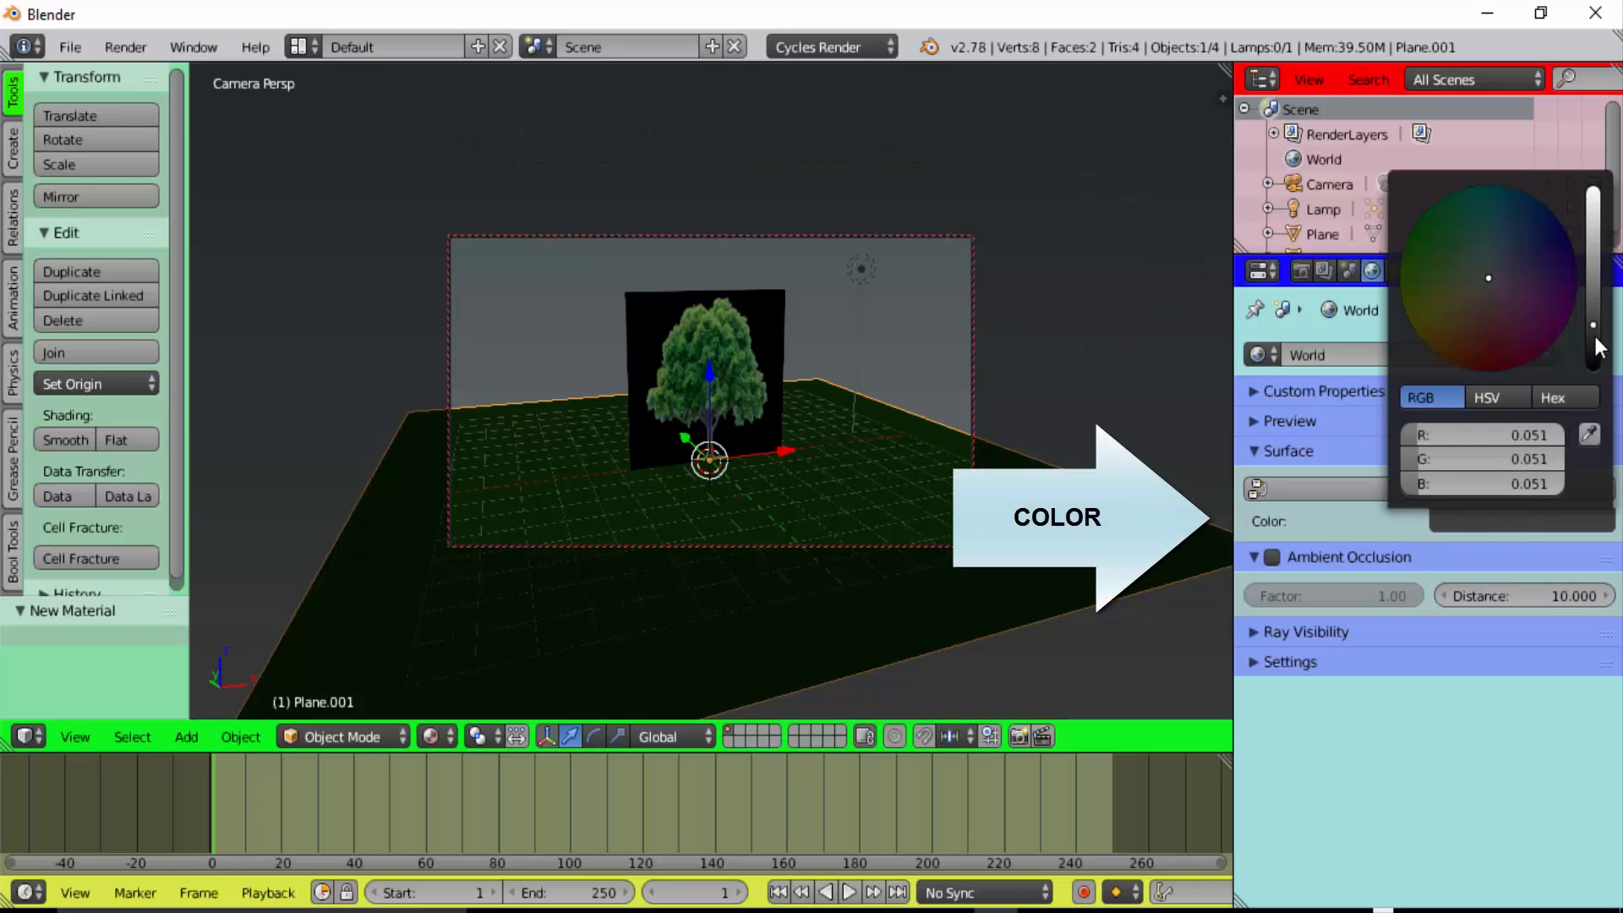
left_click_drag(1593, 321, 1592, 189)
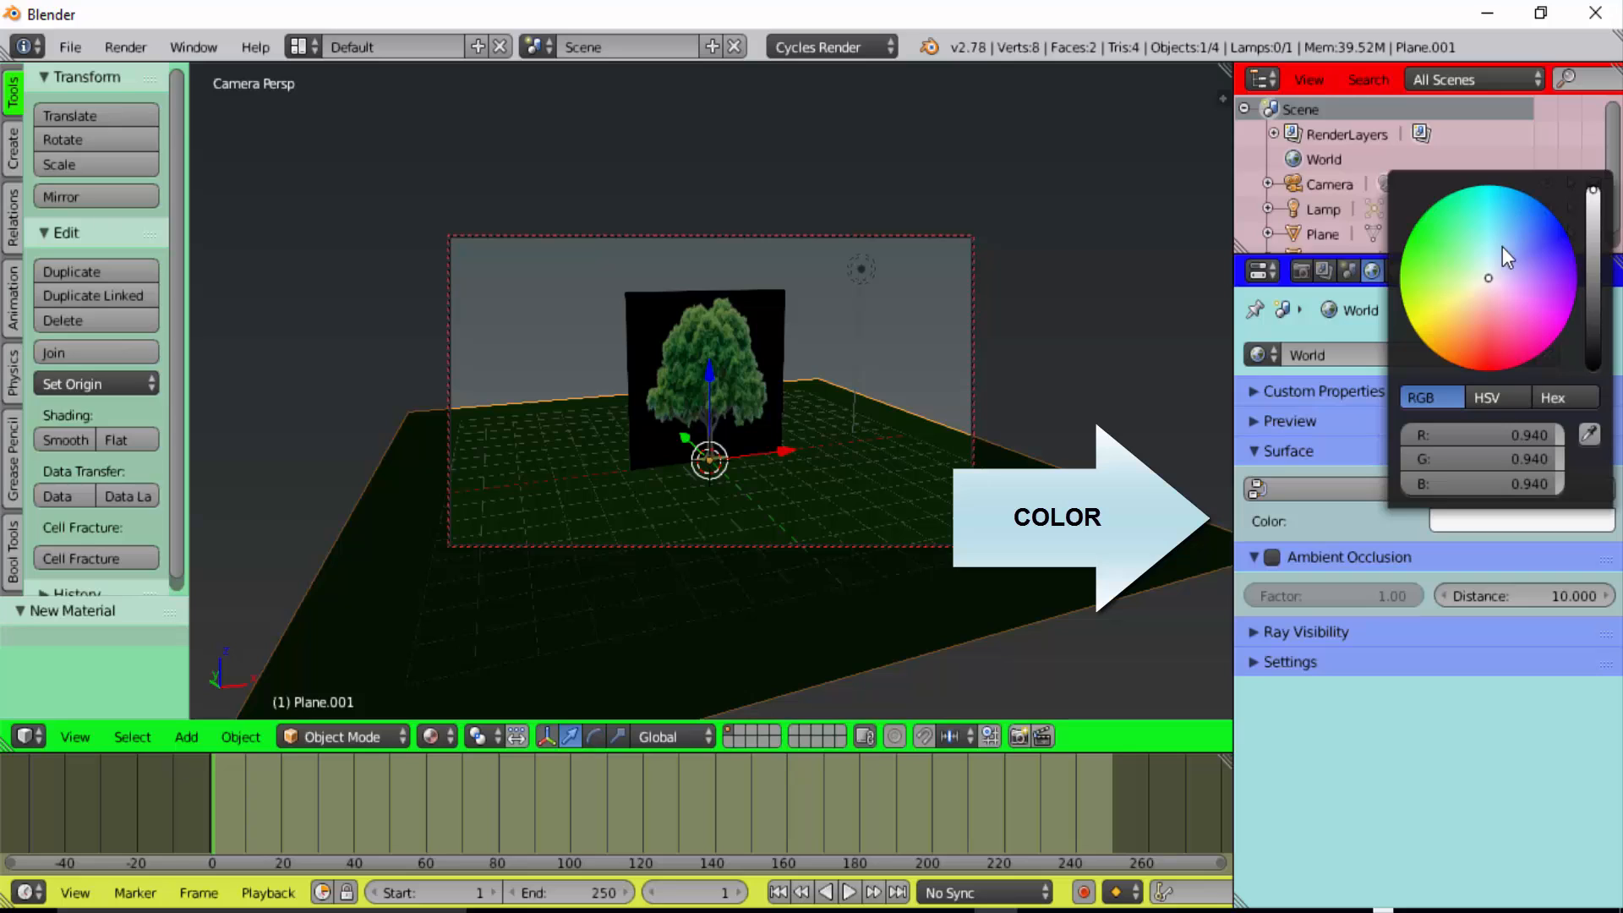
left_click_drag(1498, 259, 1509, 257)
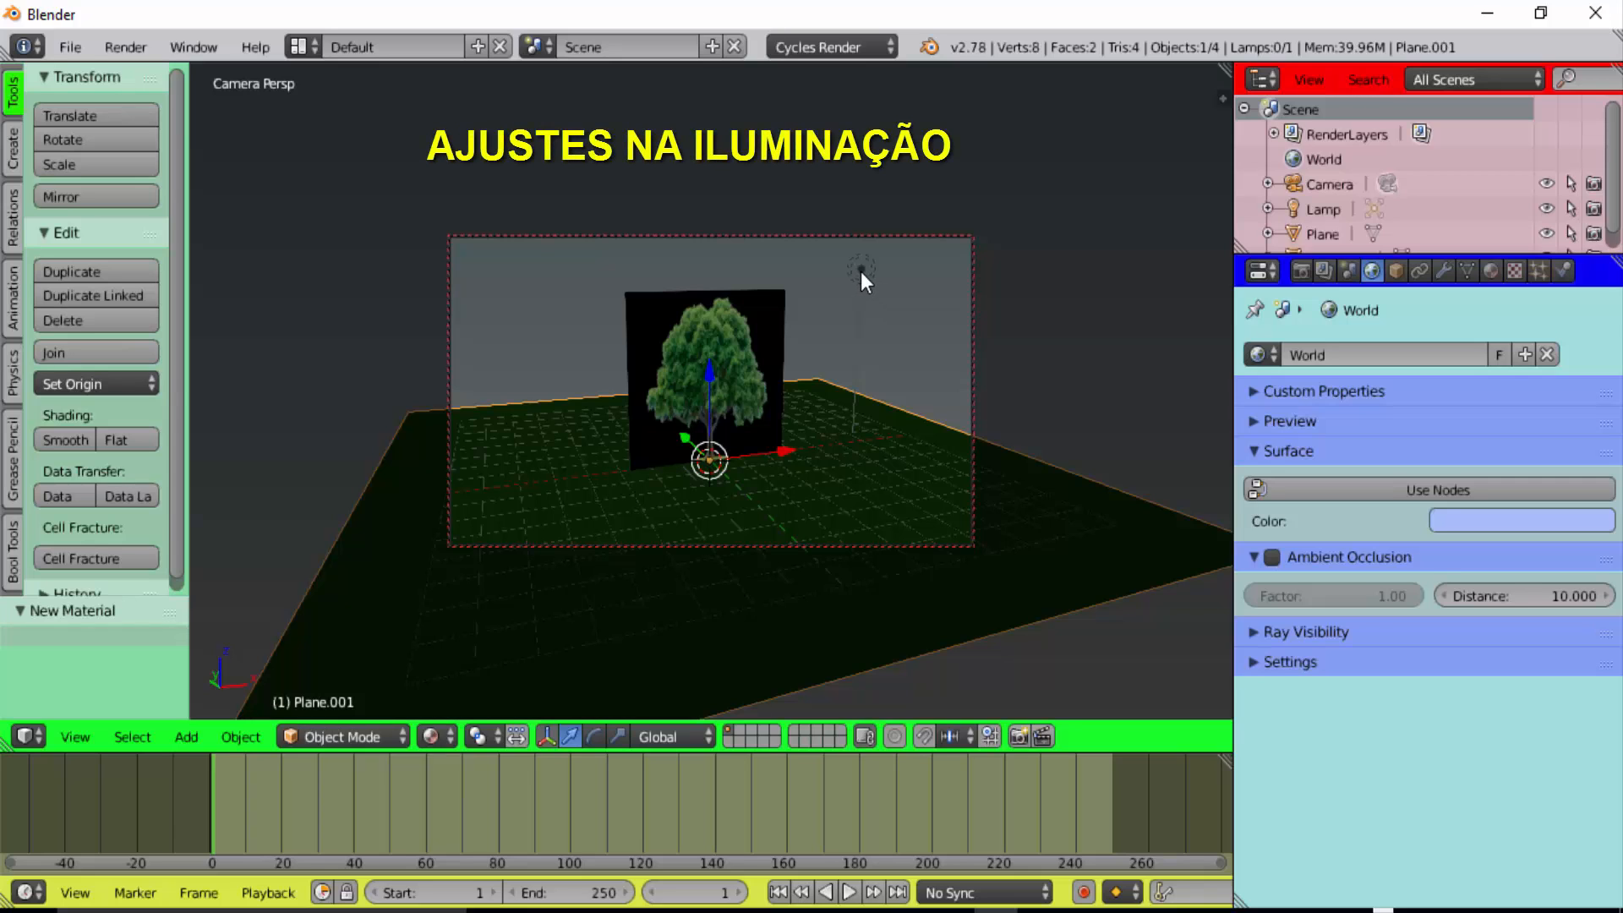
In top view, move the lamp about -5.36 along X and -5.13 along Y, in front of the tree plane
left_click(75, 736)
left_click(117, 628)
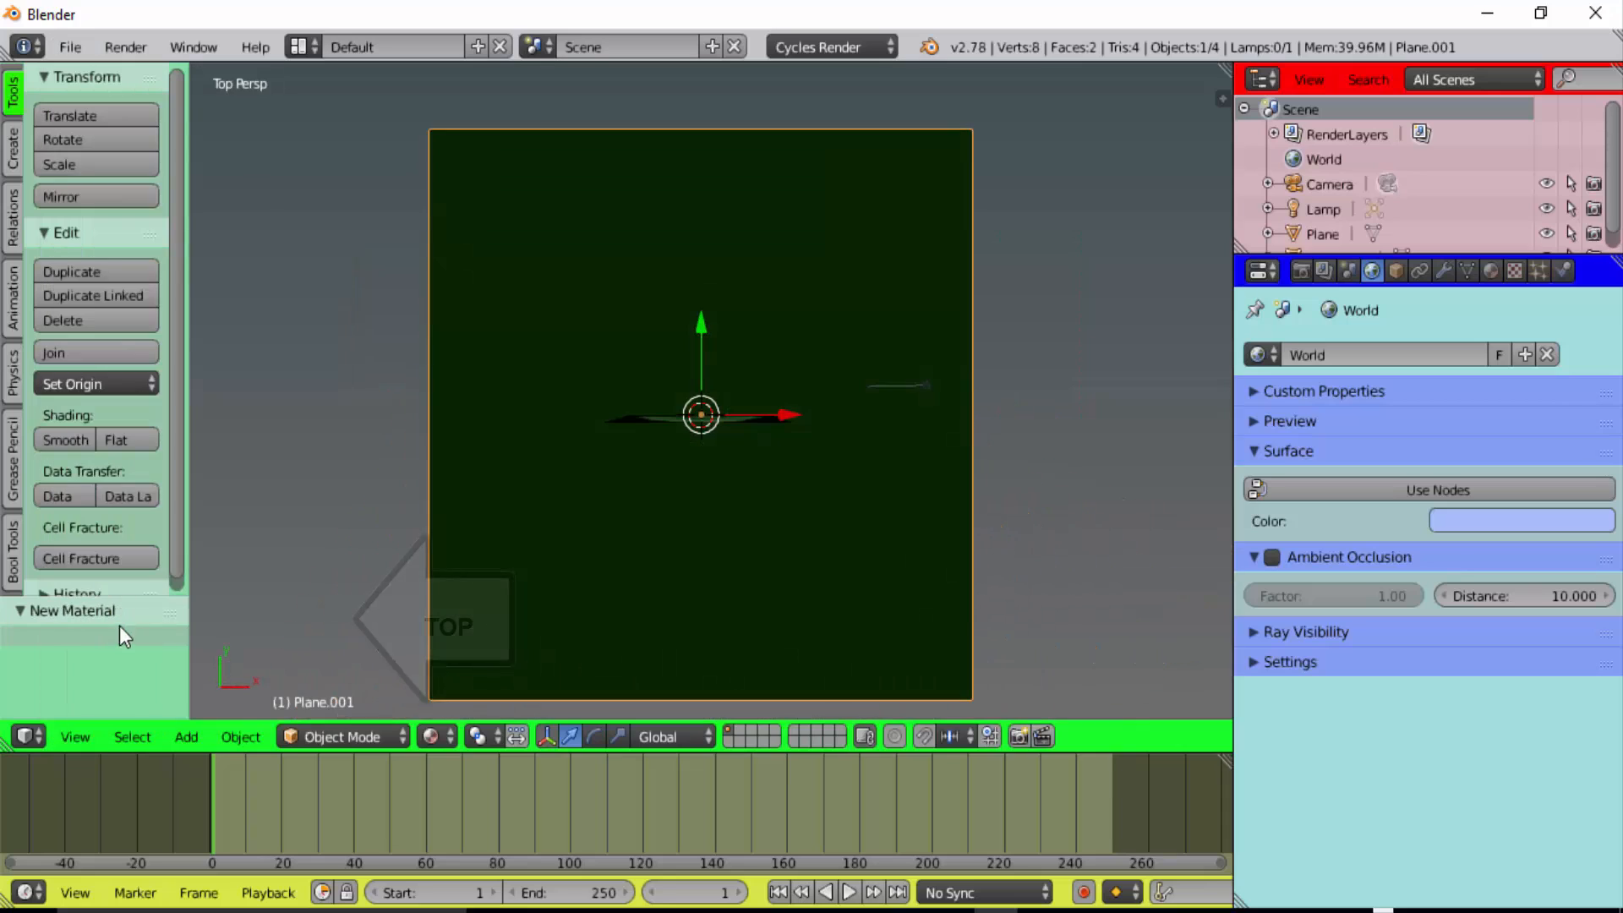
right_click(924, 387)
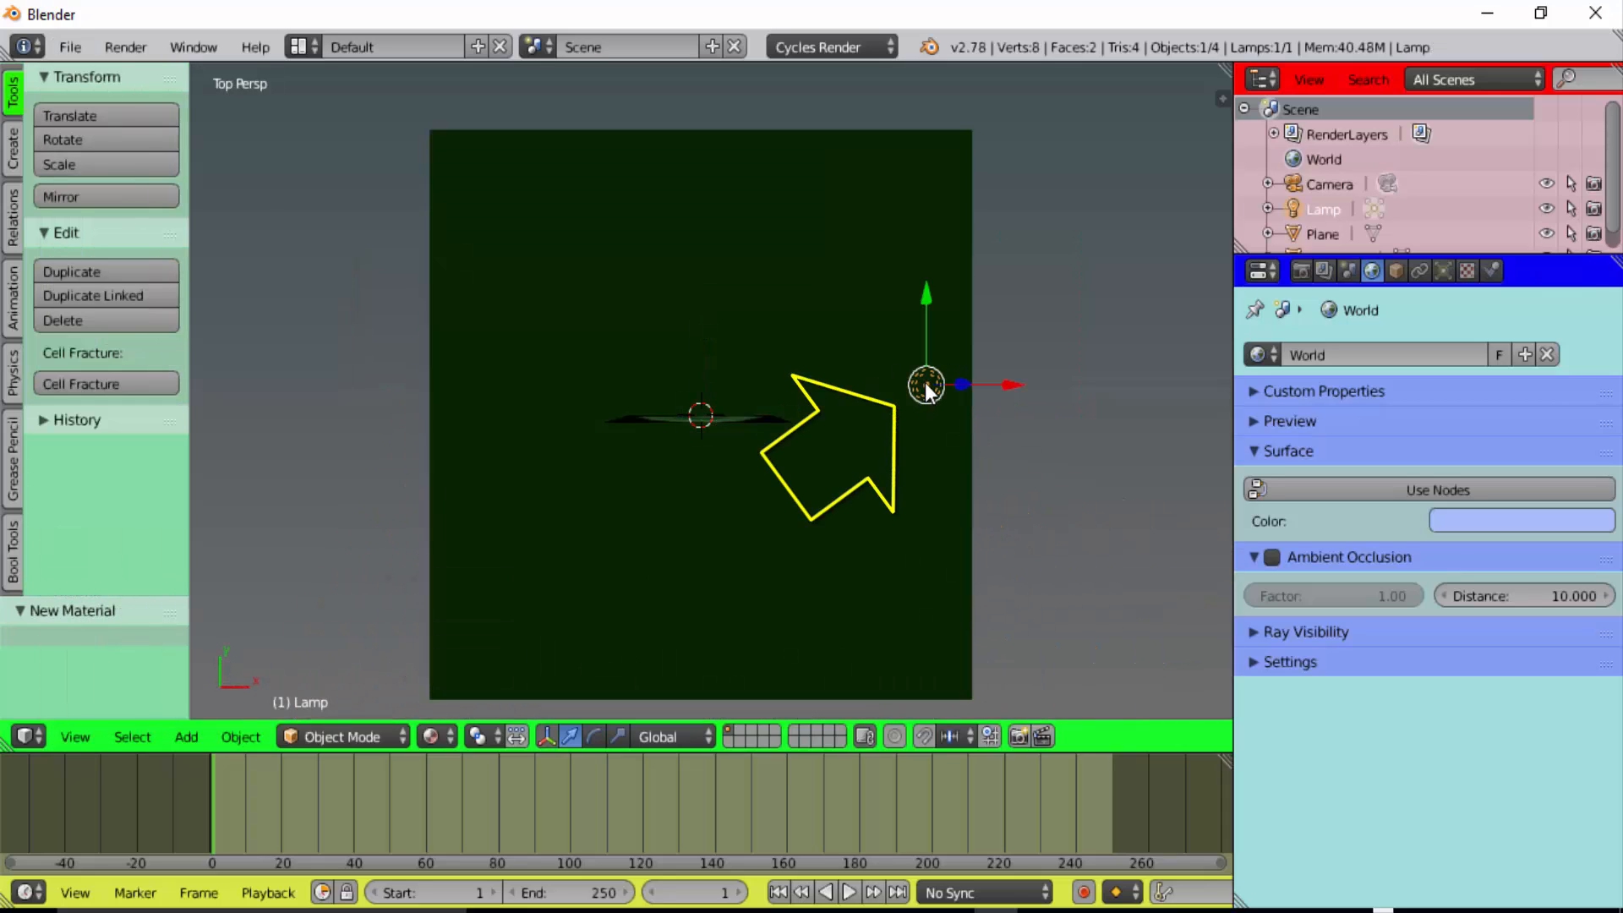
key("g")
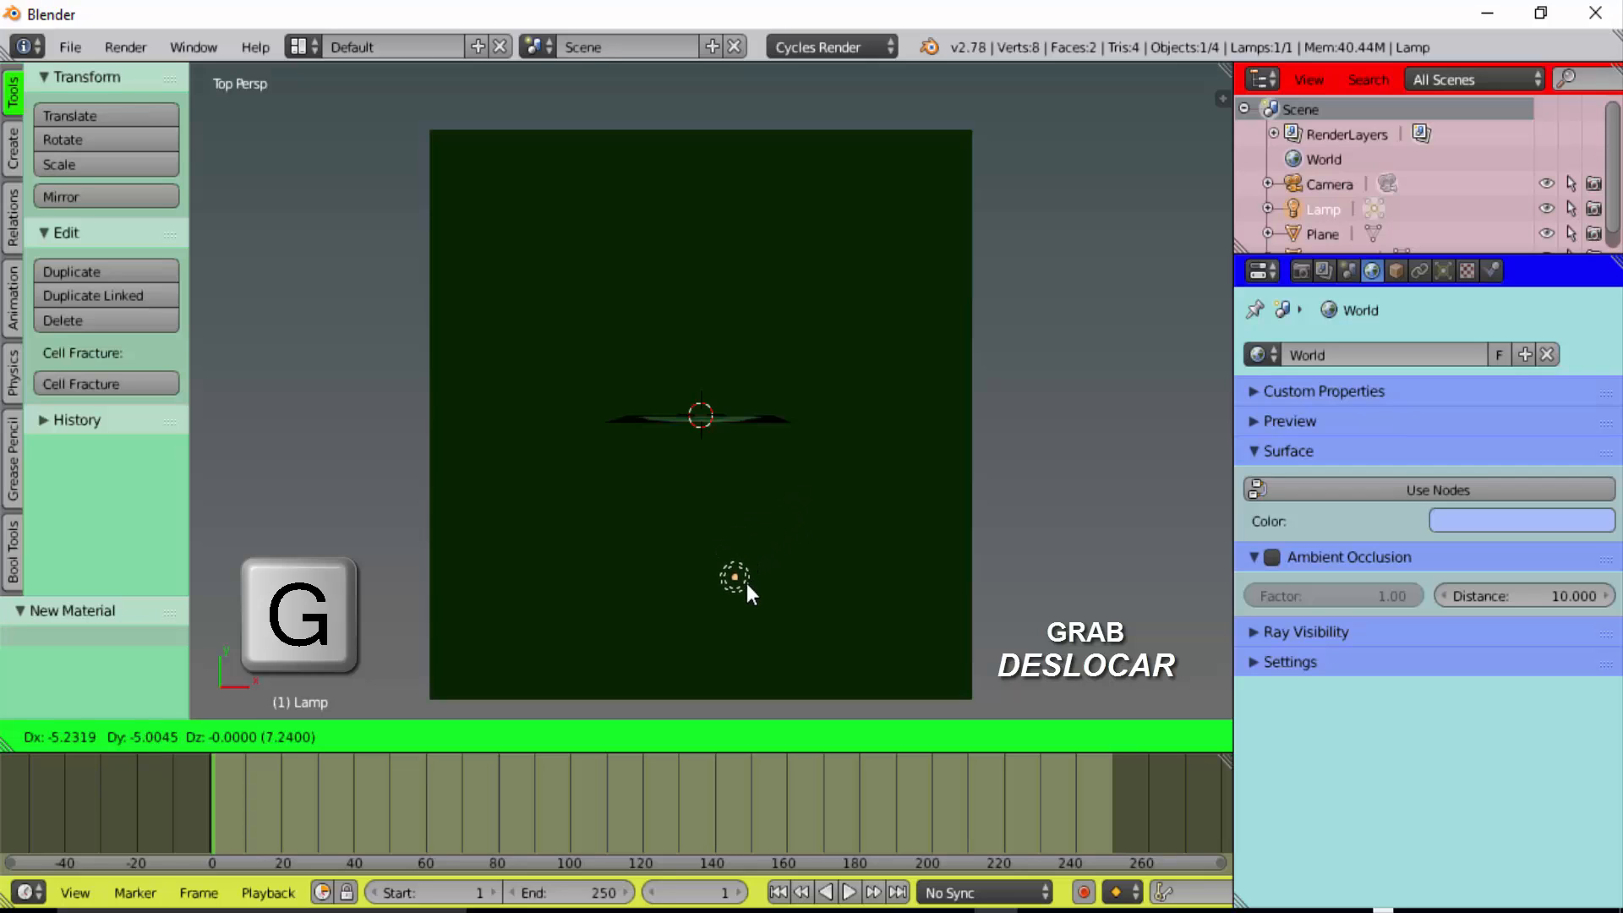
left_click(746, 586)
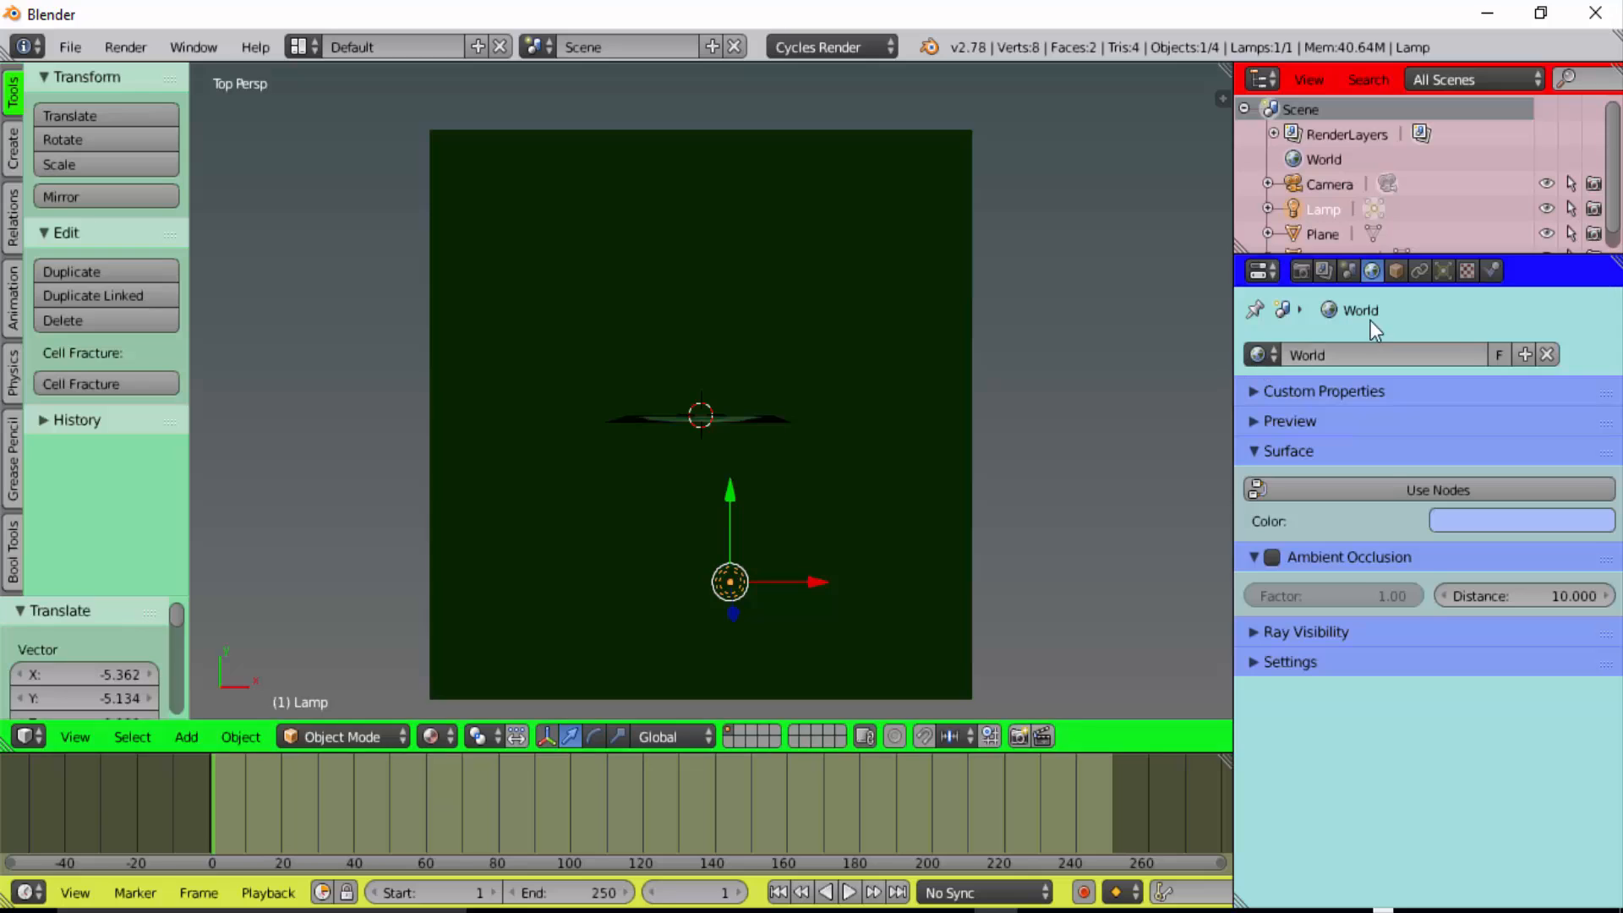
Change the lamp type to Sun and rotate it about 79.2° so it points towards the tree plane
left_click(1443, 272)
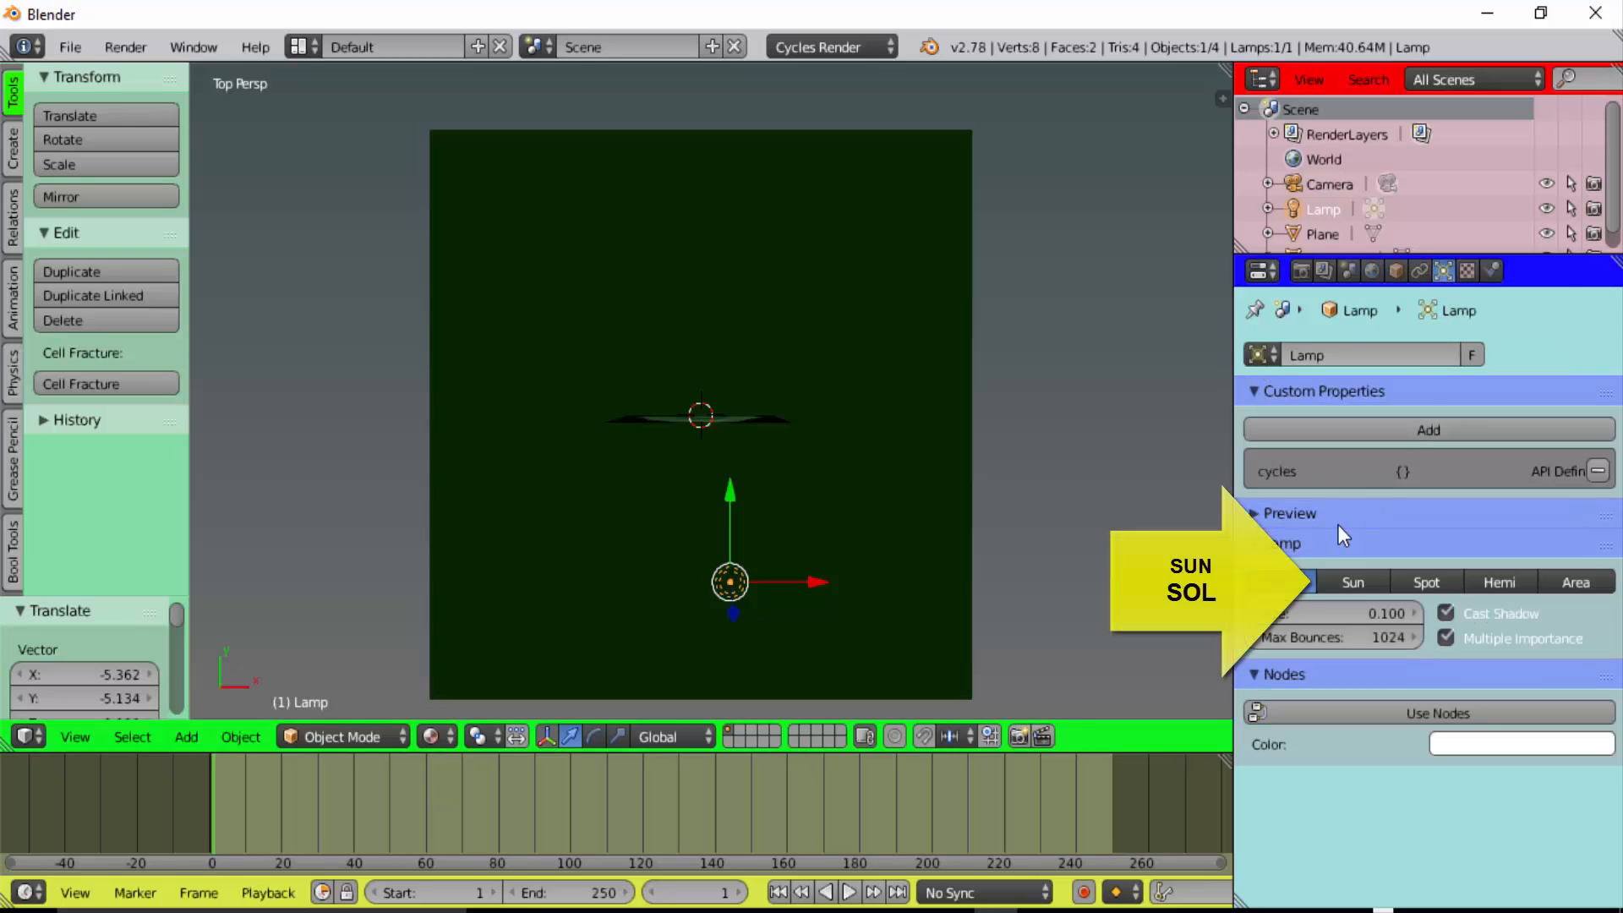
left_click(1352, 585)
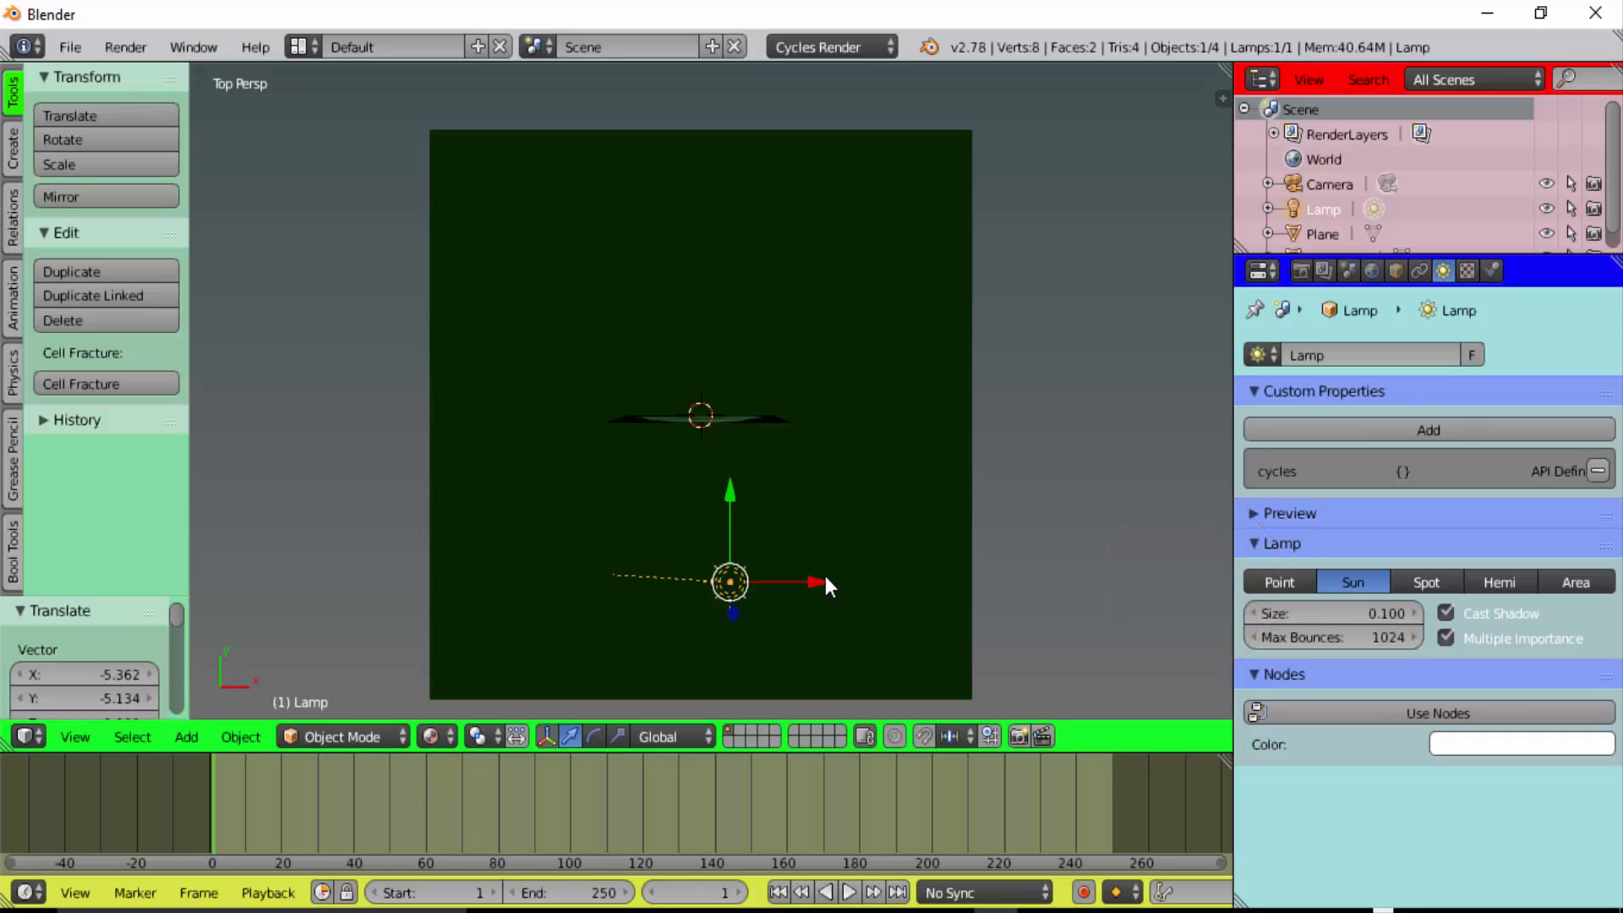
key("r")
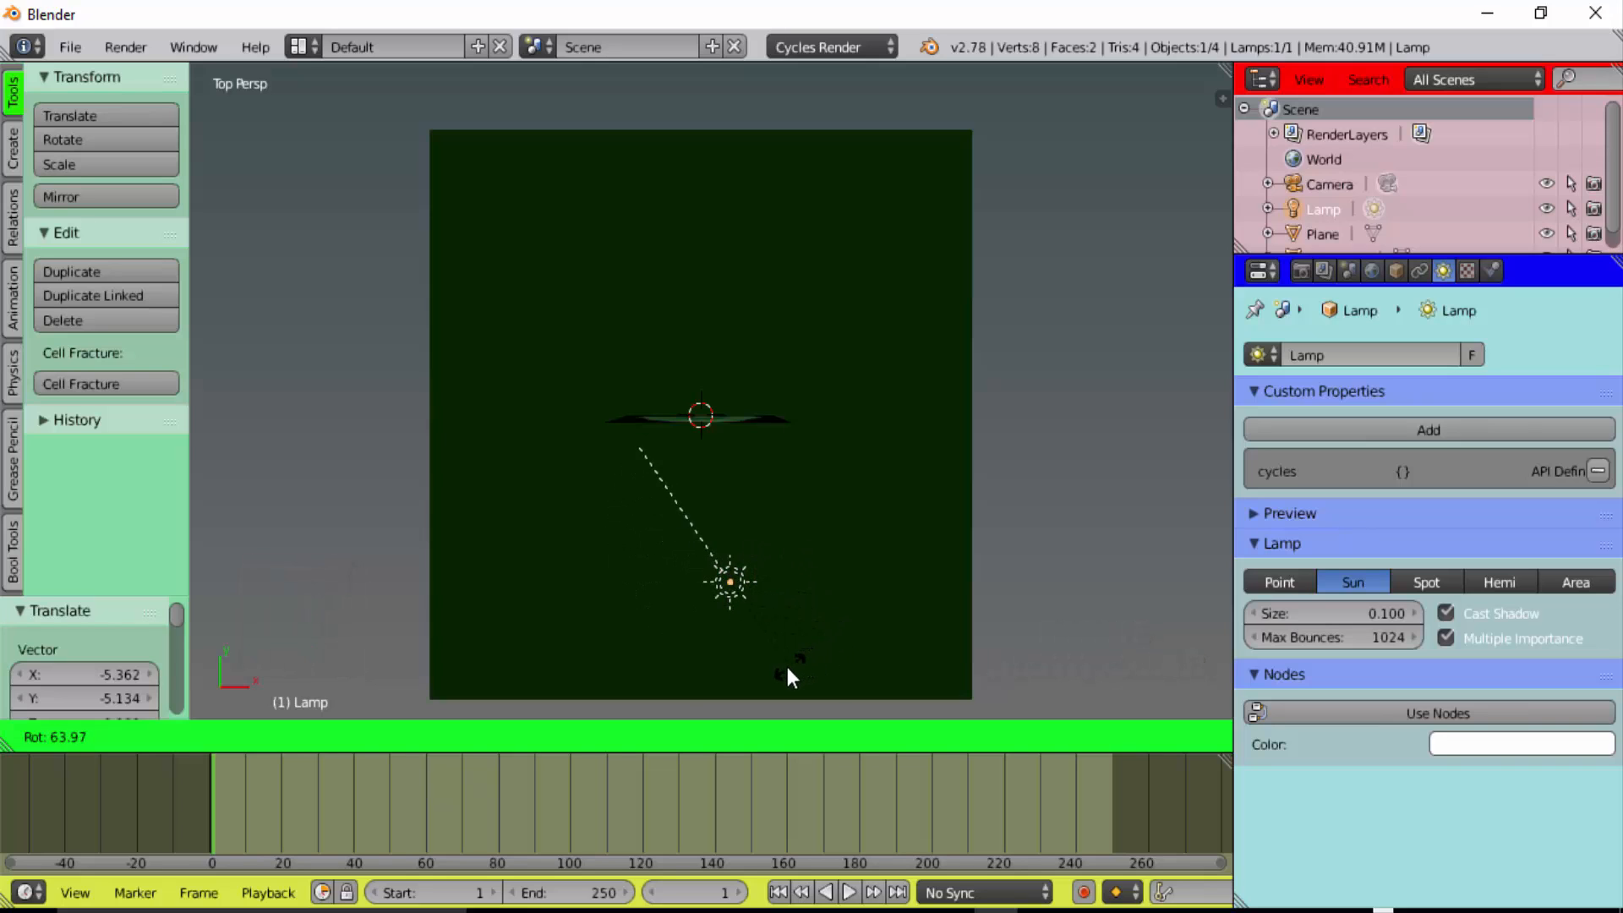
left_click(768, 685)
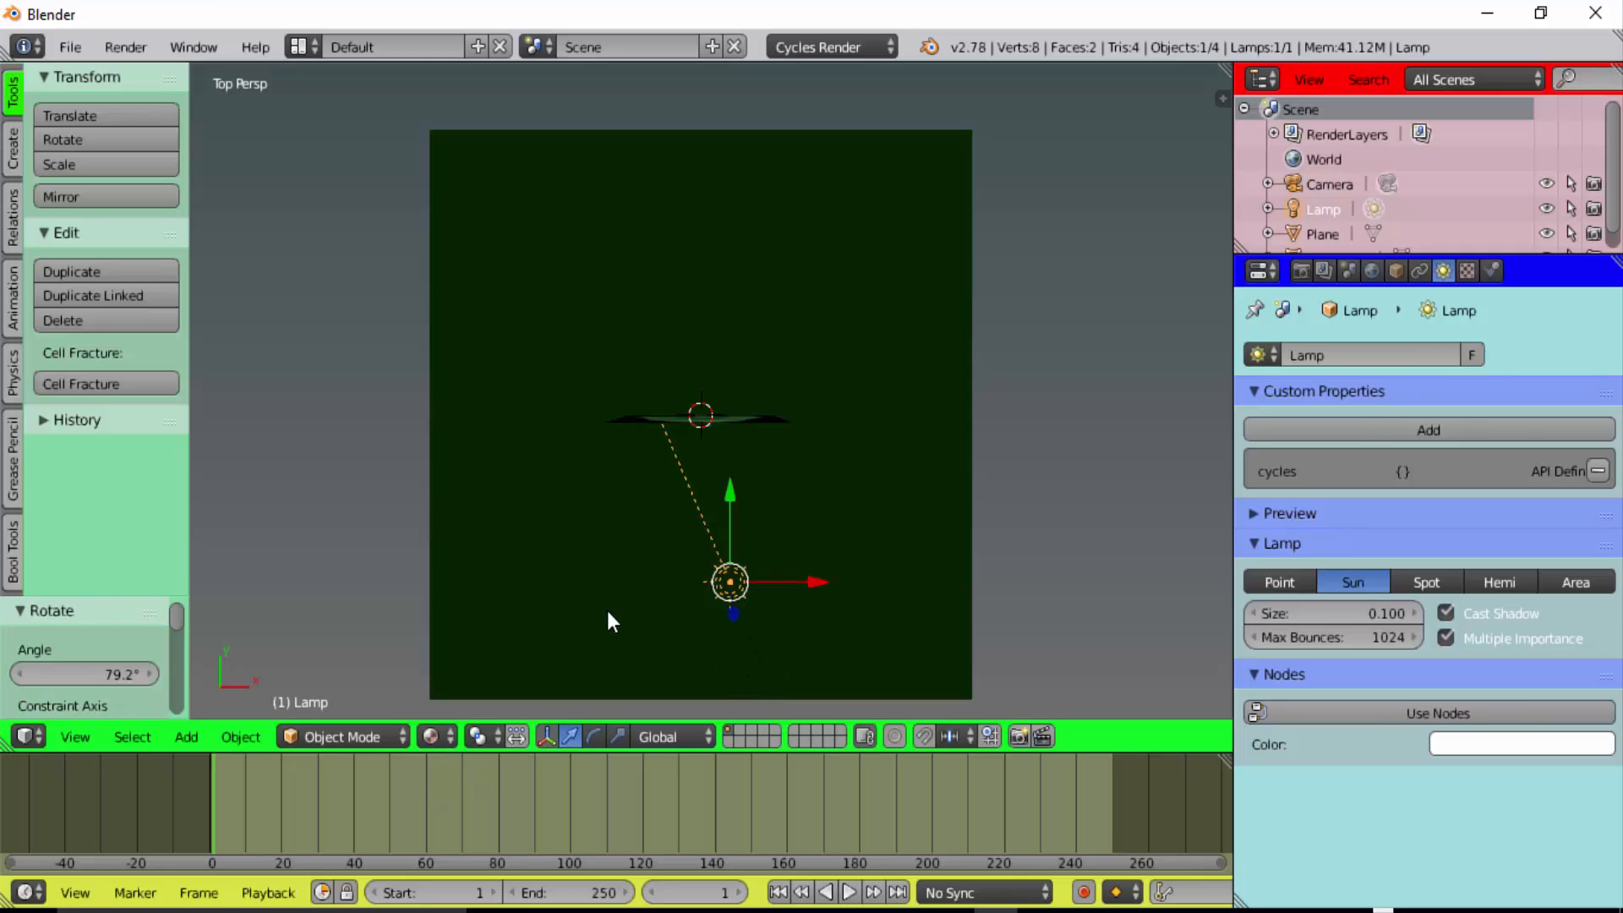
Render the image from the camera view, inspect the full frame, and return to the 3D view
left_click(75, 736)
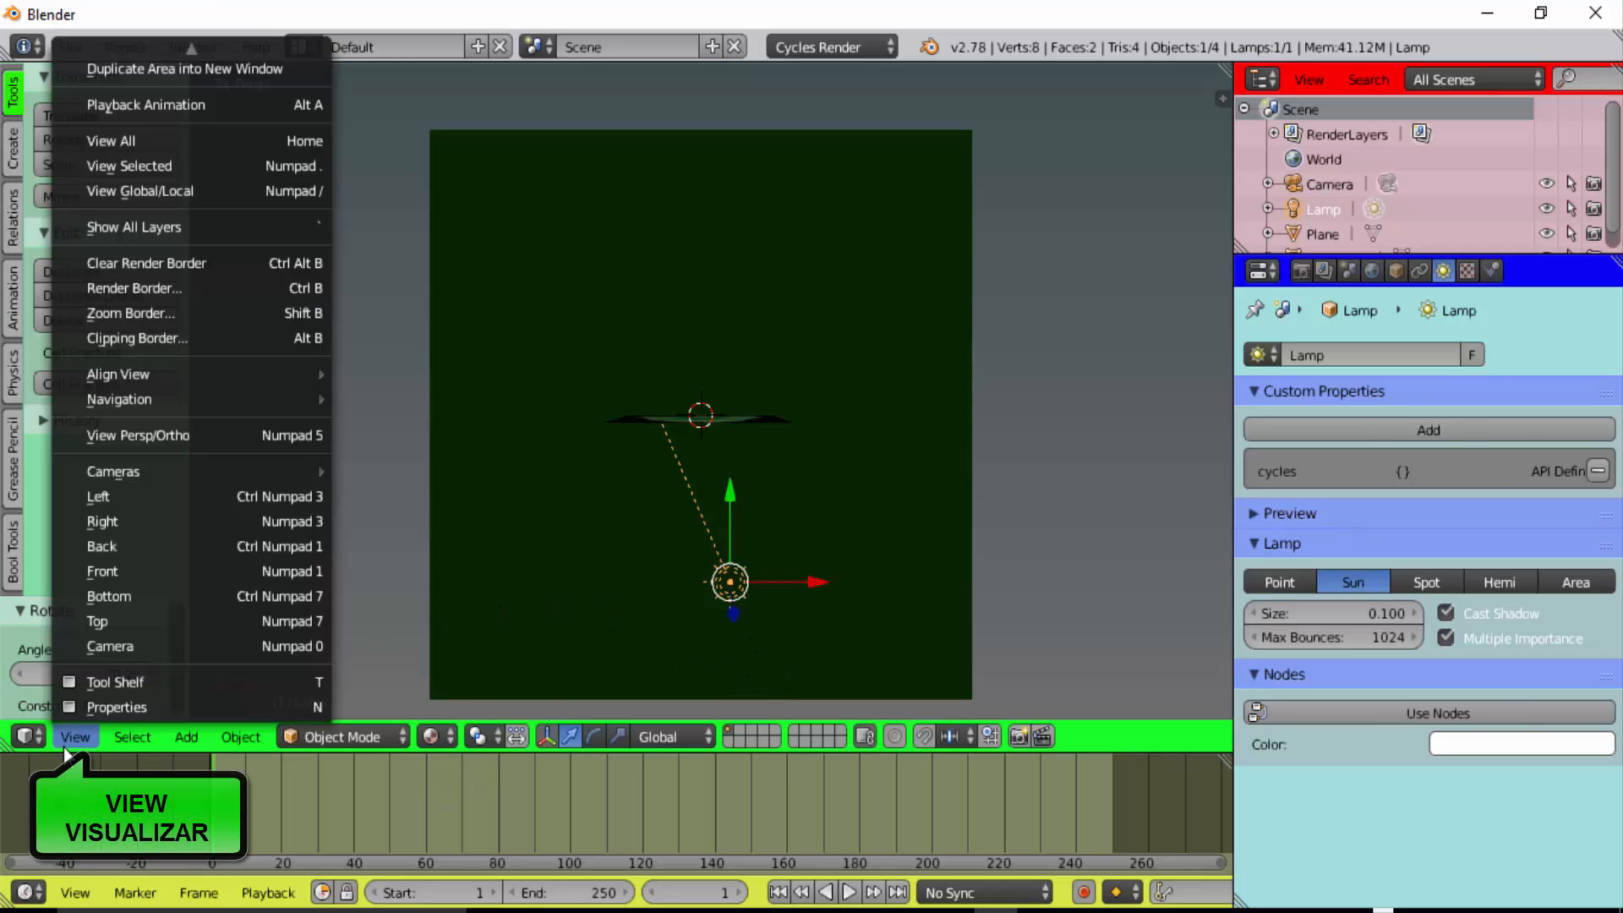
left_click(119, 647)
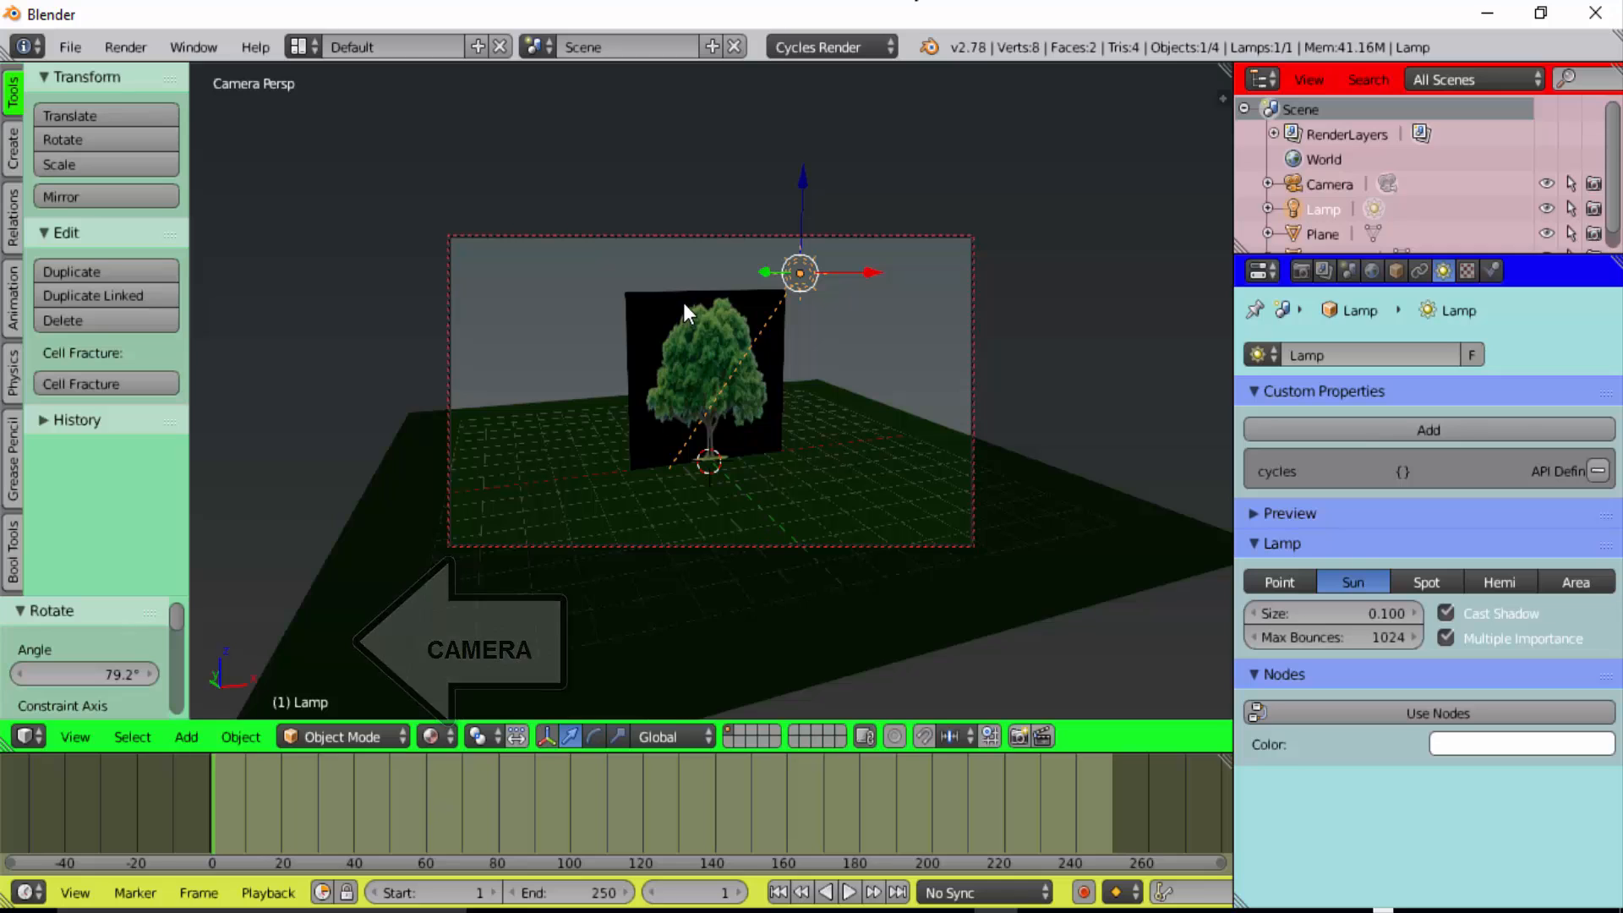
left_click(118, 44)
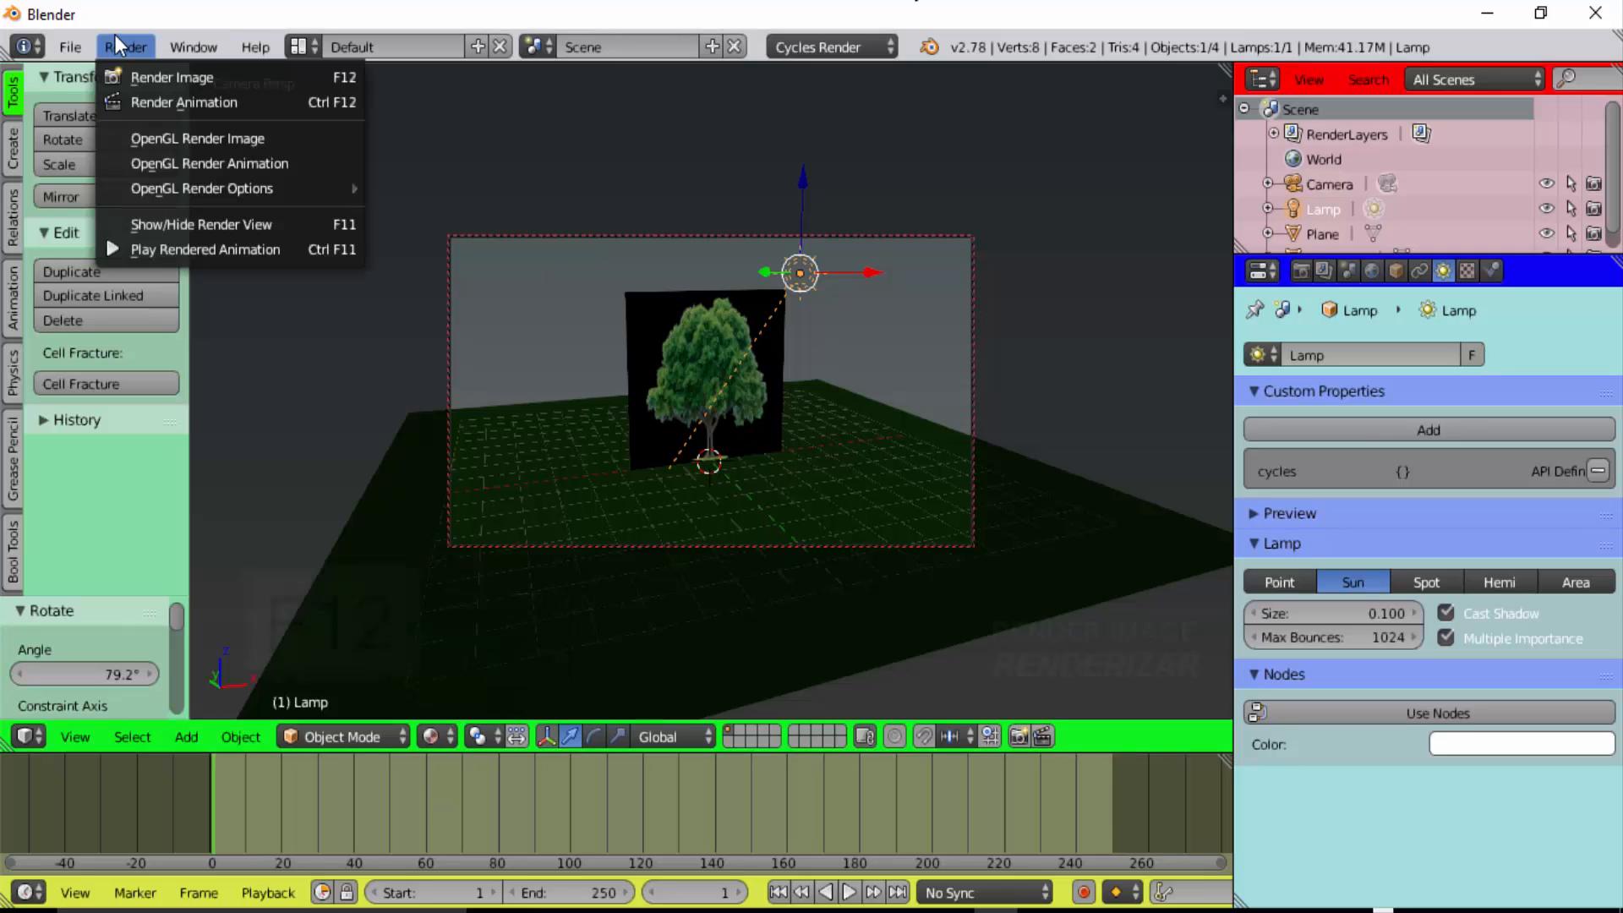
left_click(128, 69)
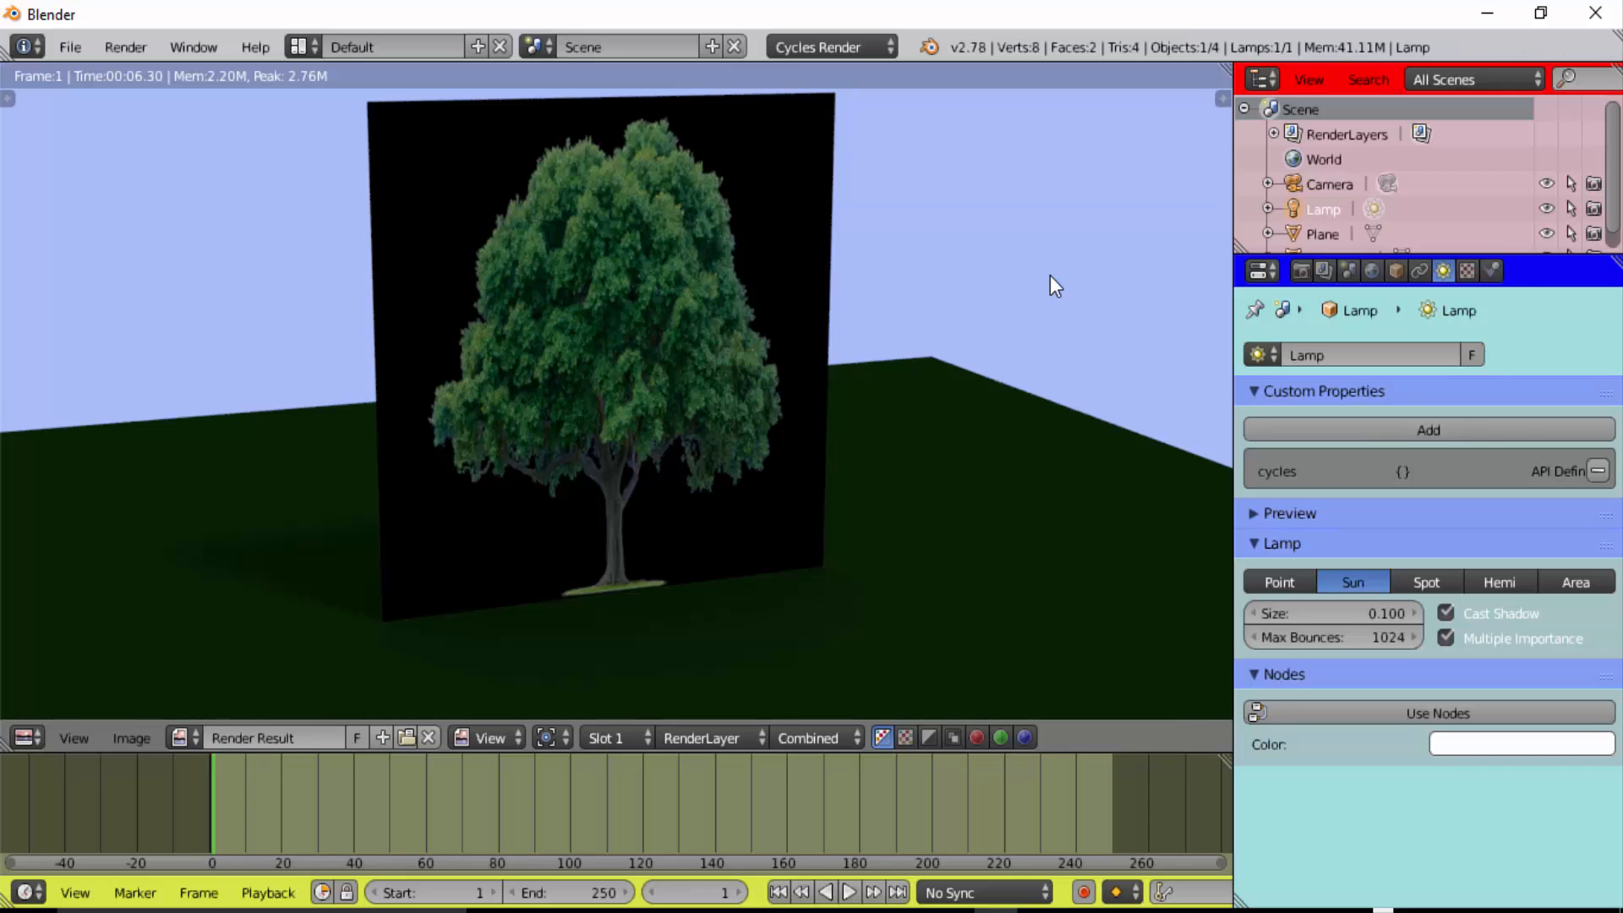
scroll(1048, 276, "down", 3)
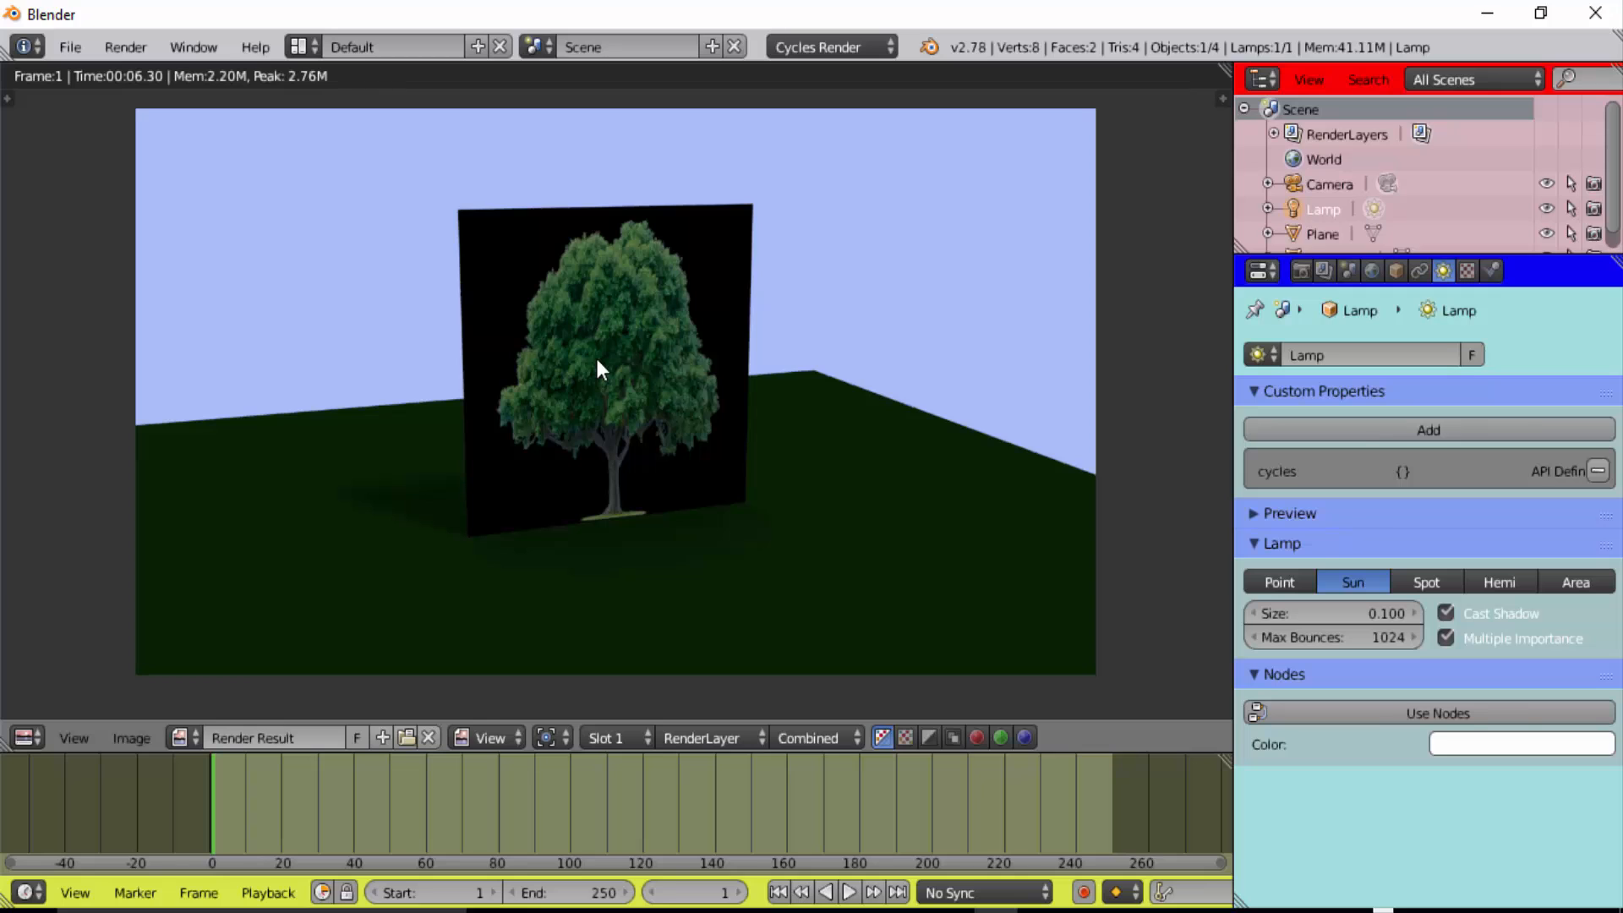
key("Escape")
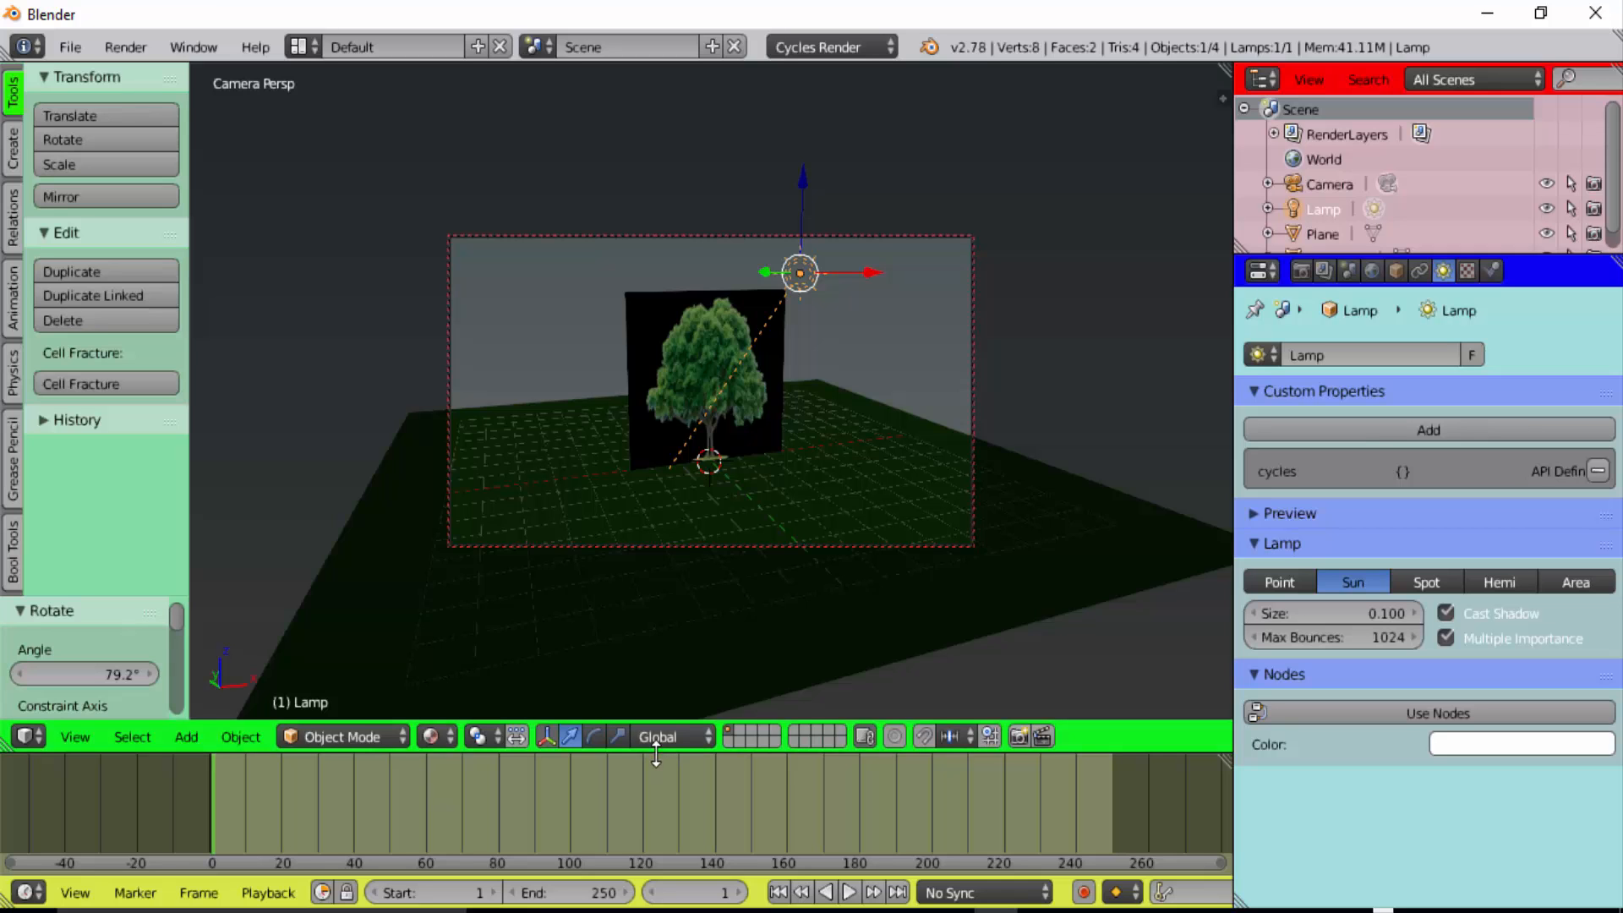
Enlarge the timeline area, select the tree plane, and switch that area to the Node Editor
left_click_drag(655, 755, 691, 534)
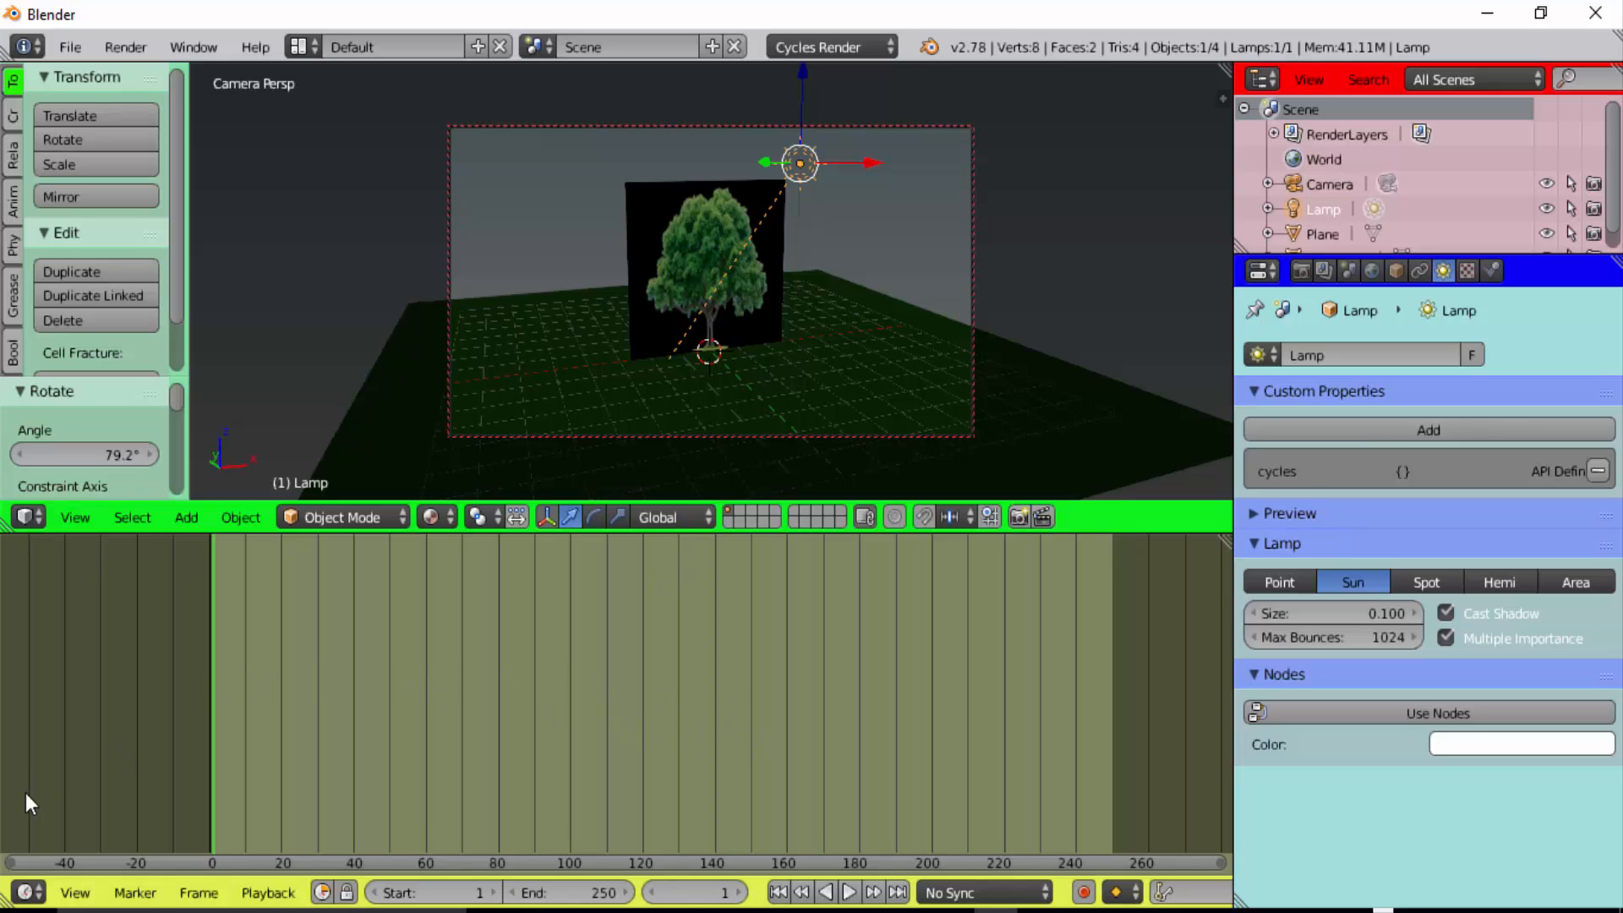
left_click(37, 892)
right_click(668, 210)
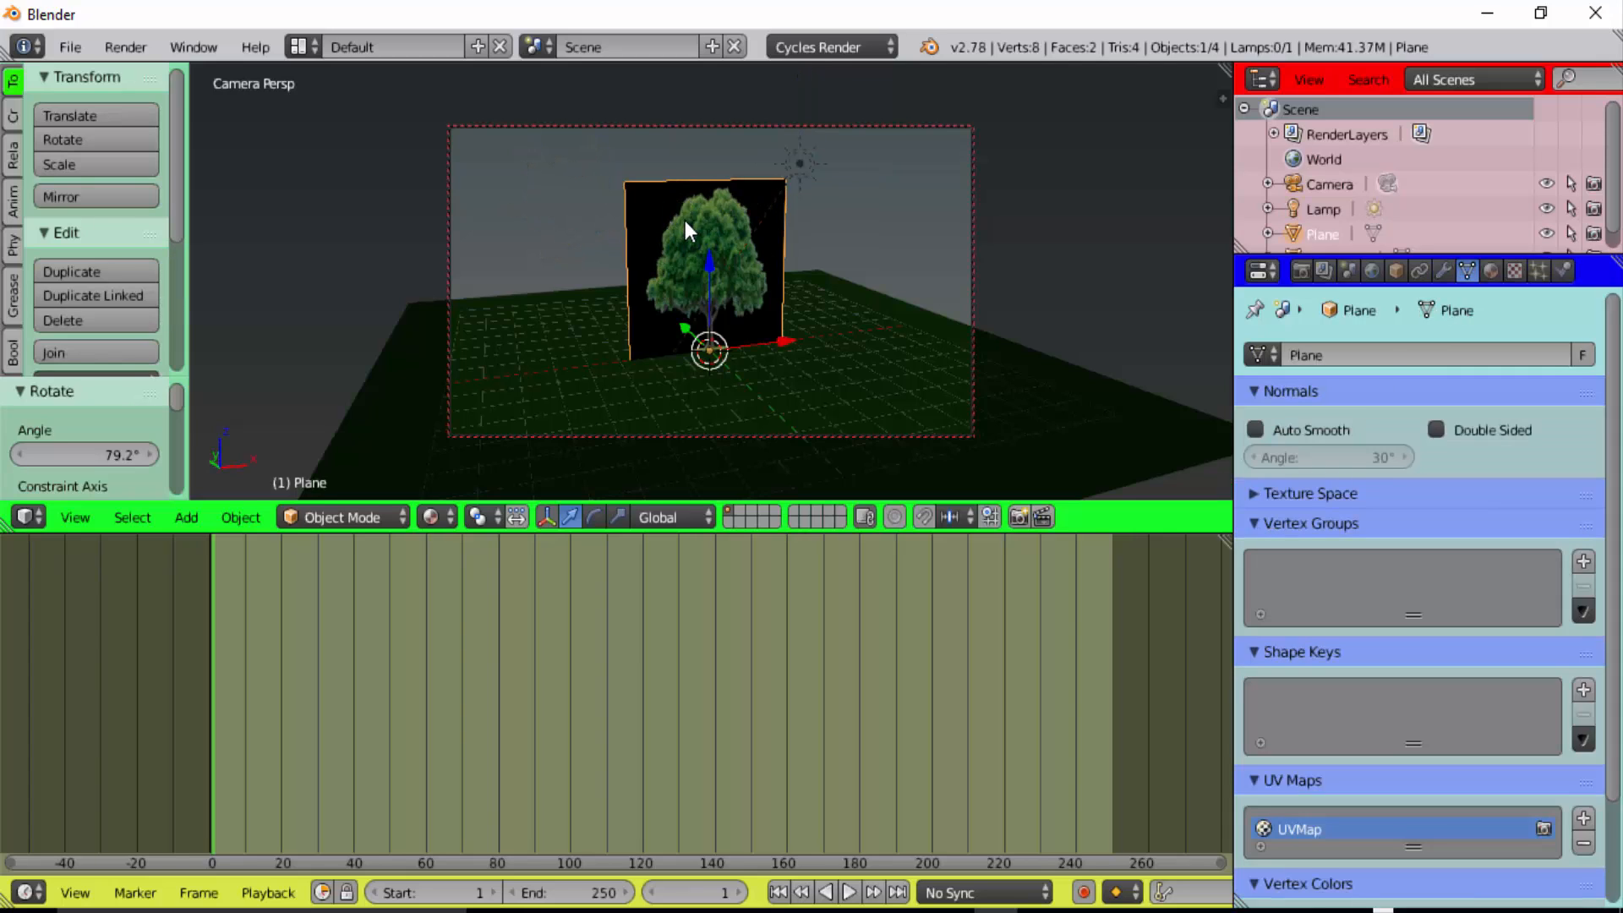
left_click(28, 893)
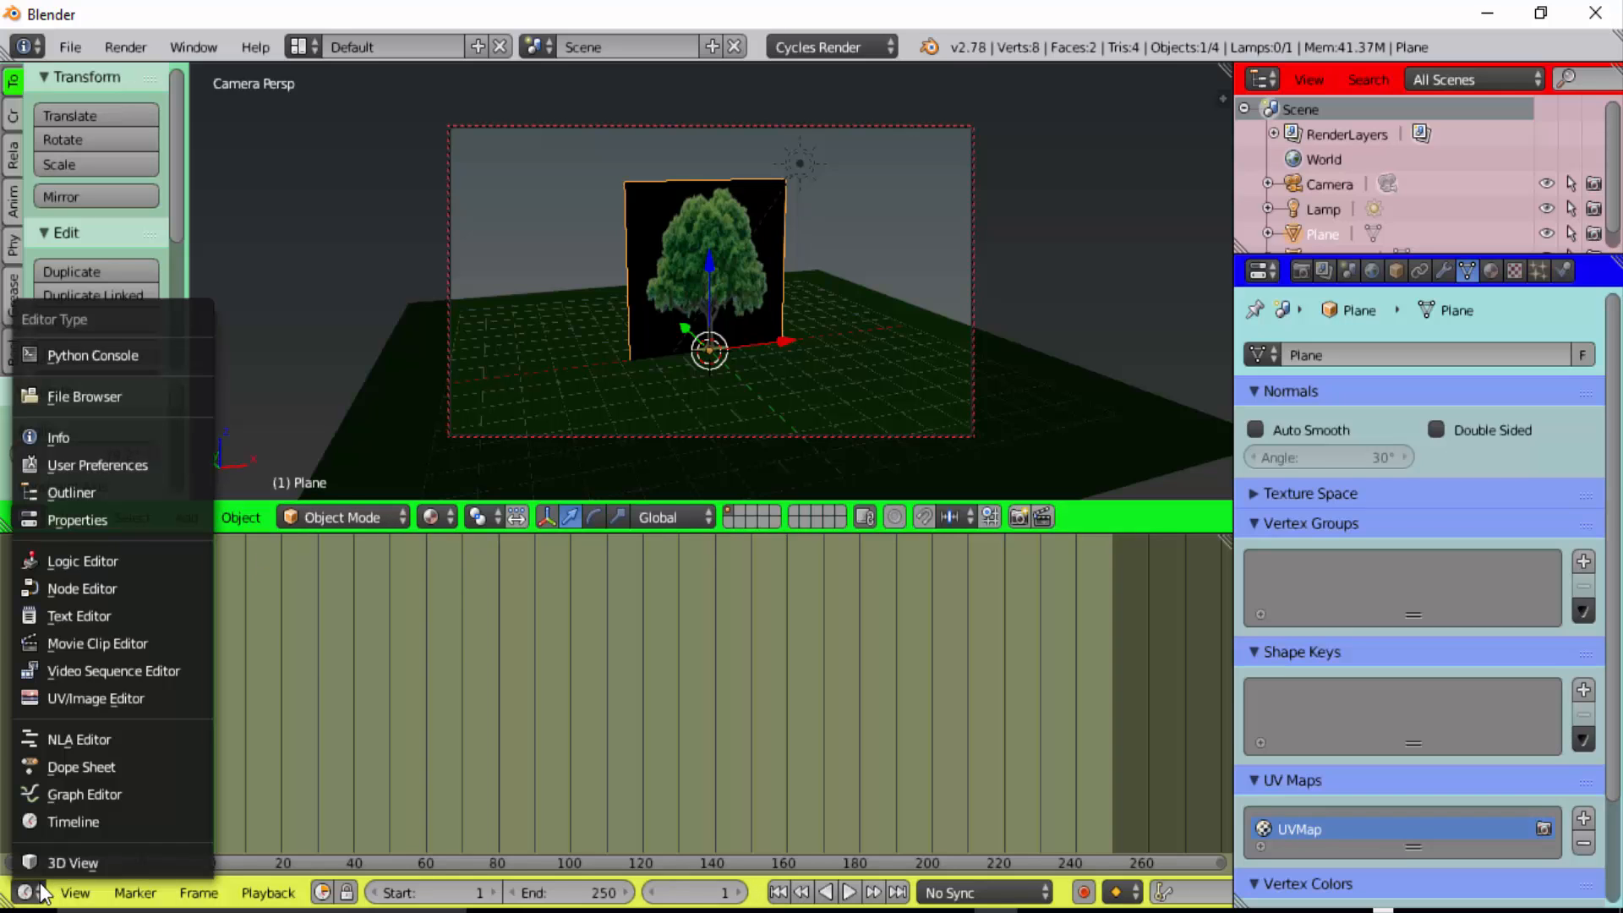
left_click(67, 587)
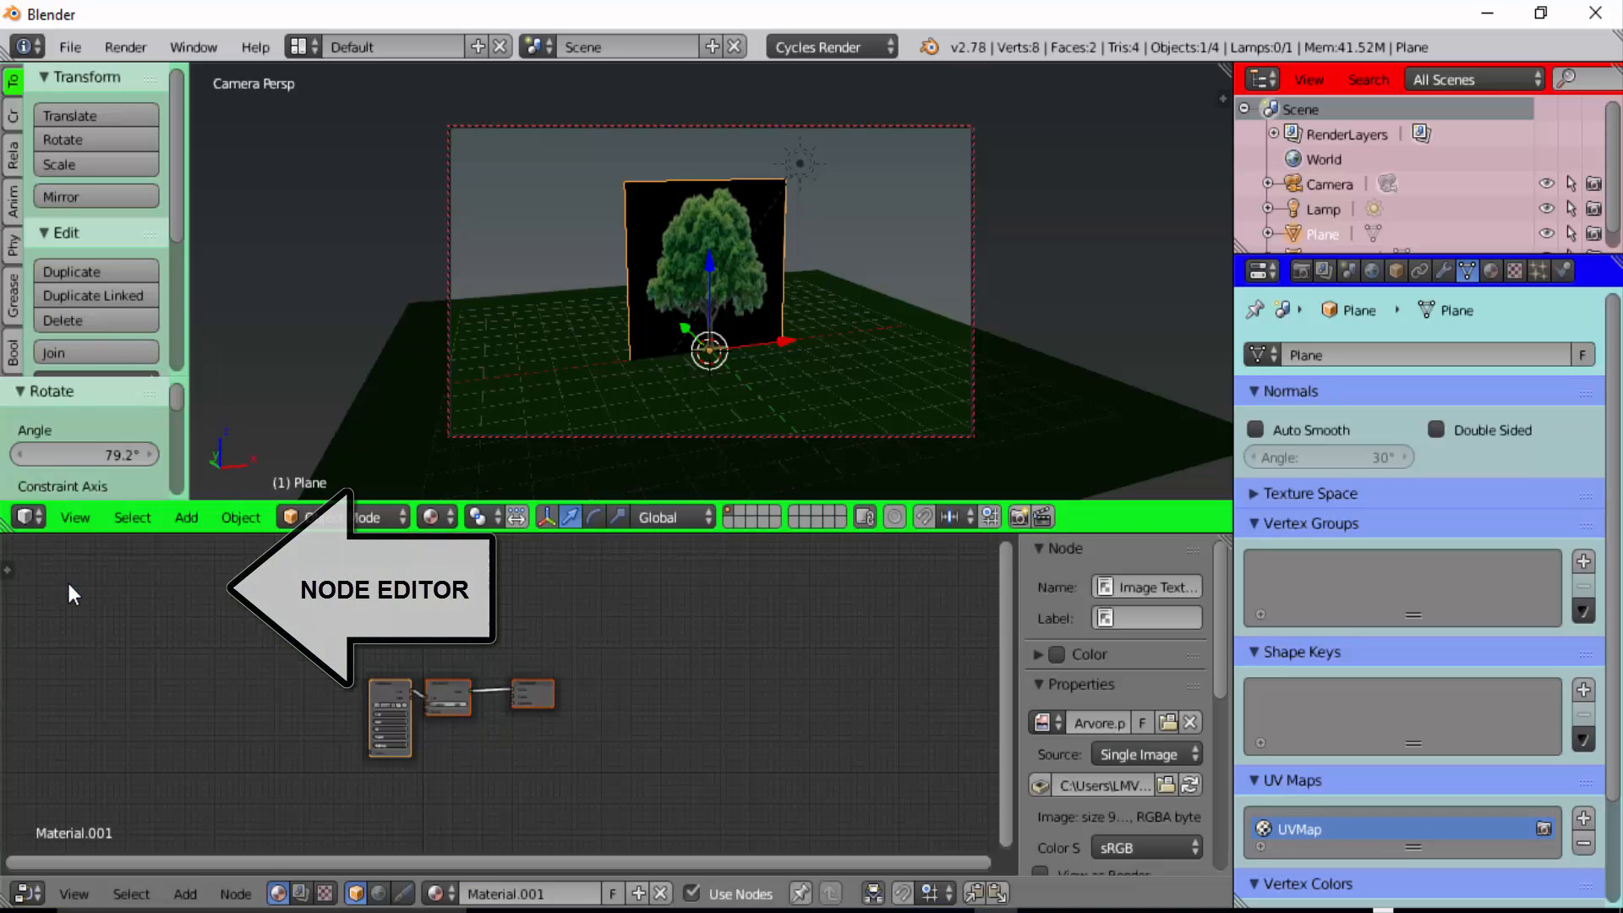
Spread out the tree material's nodes, placing Image Texture and Material Output far apart with Diffuse BSDF lower between them
scroll(512, 790, "up", 3)
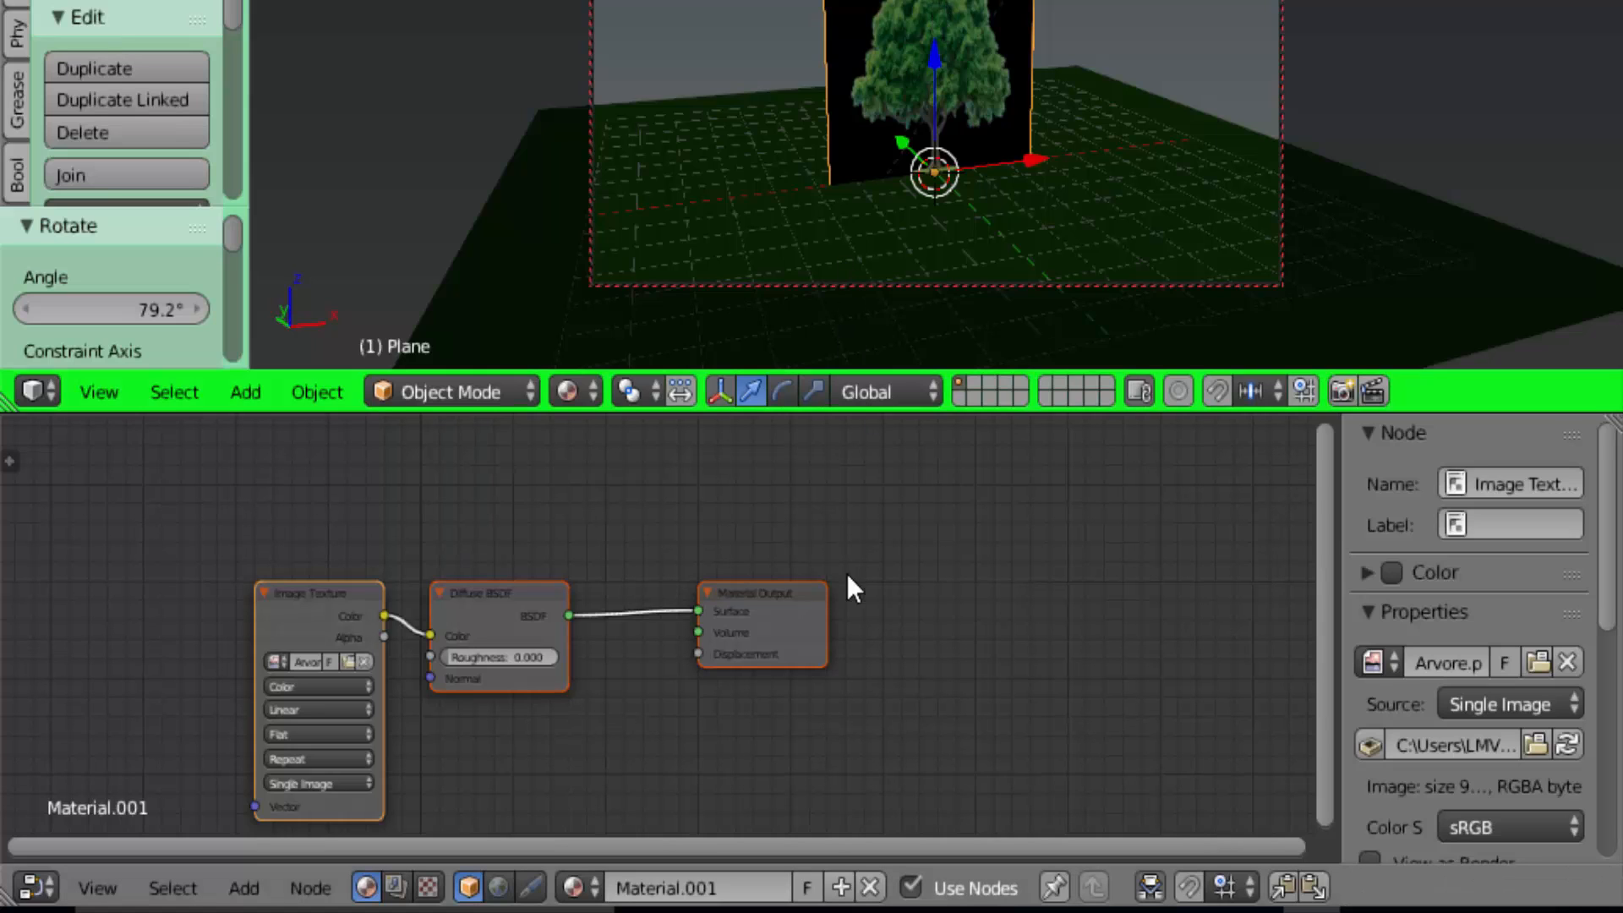
left_click_drag(752, 580, 1095, 494)
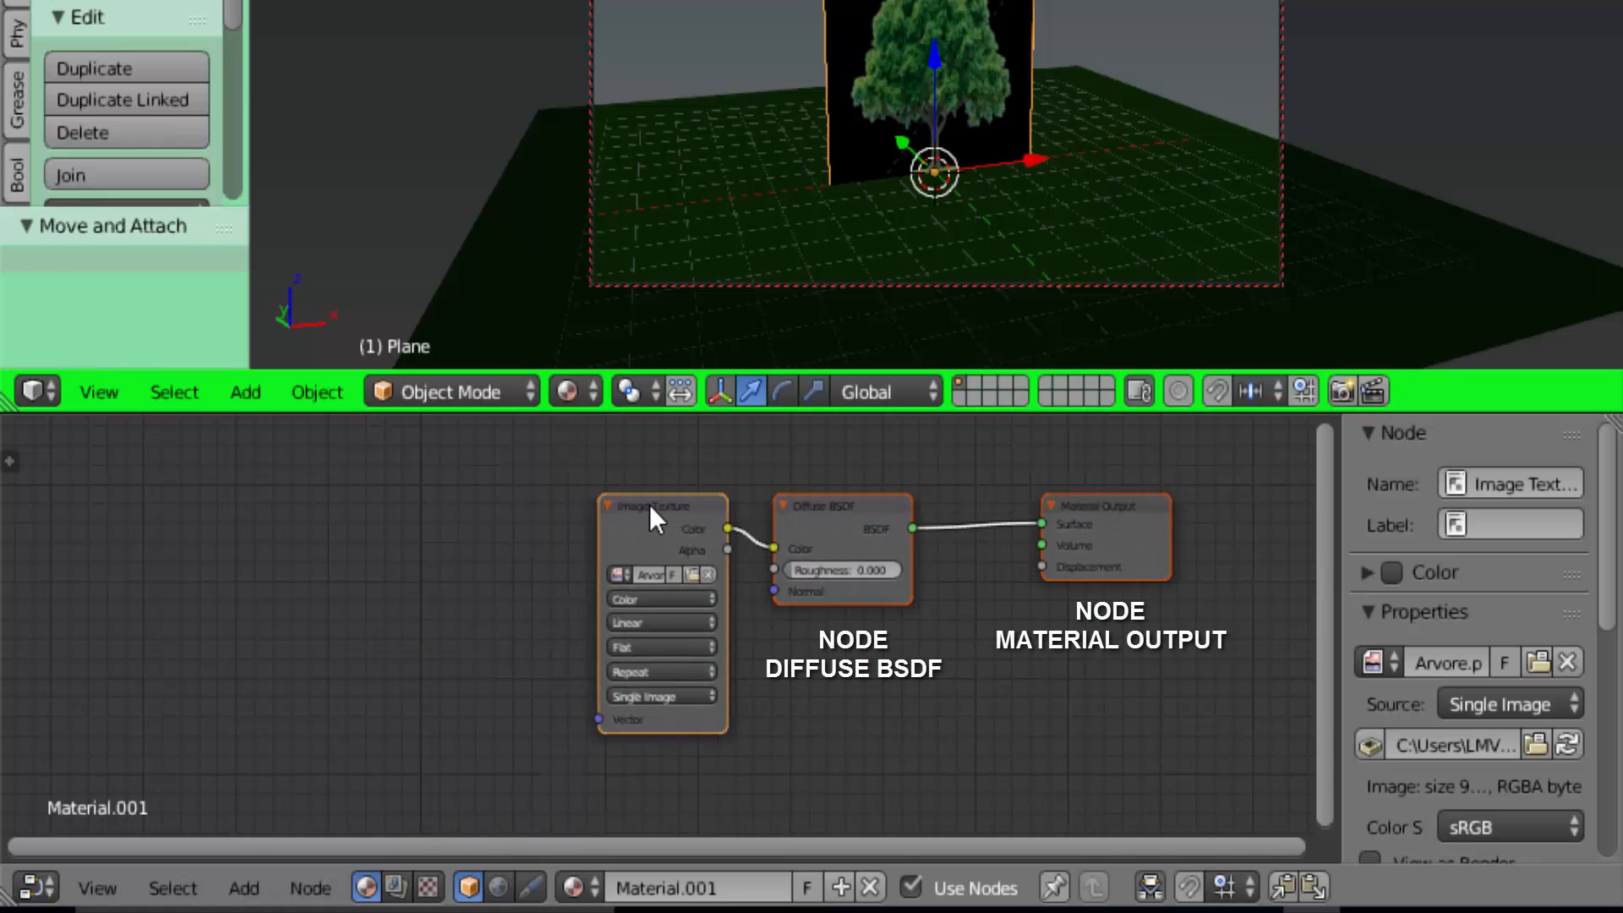
left_click_drag(649, 505, 536, 479)
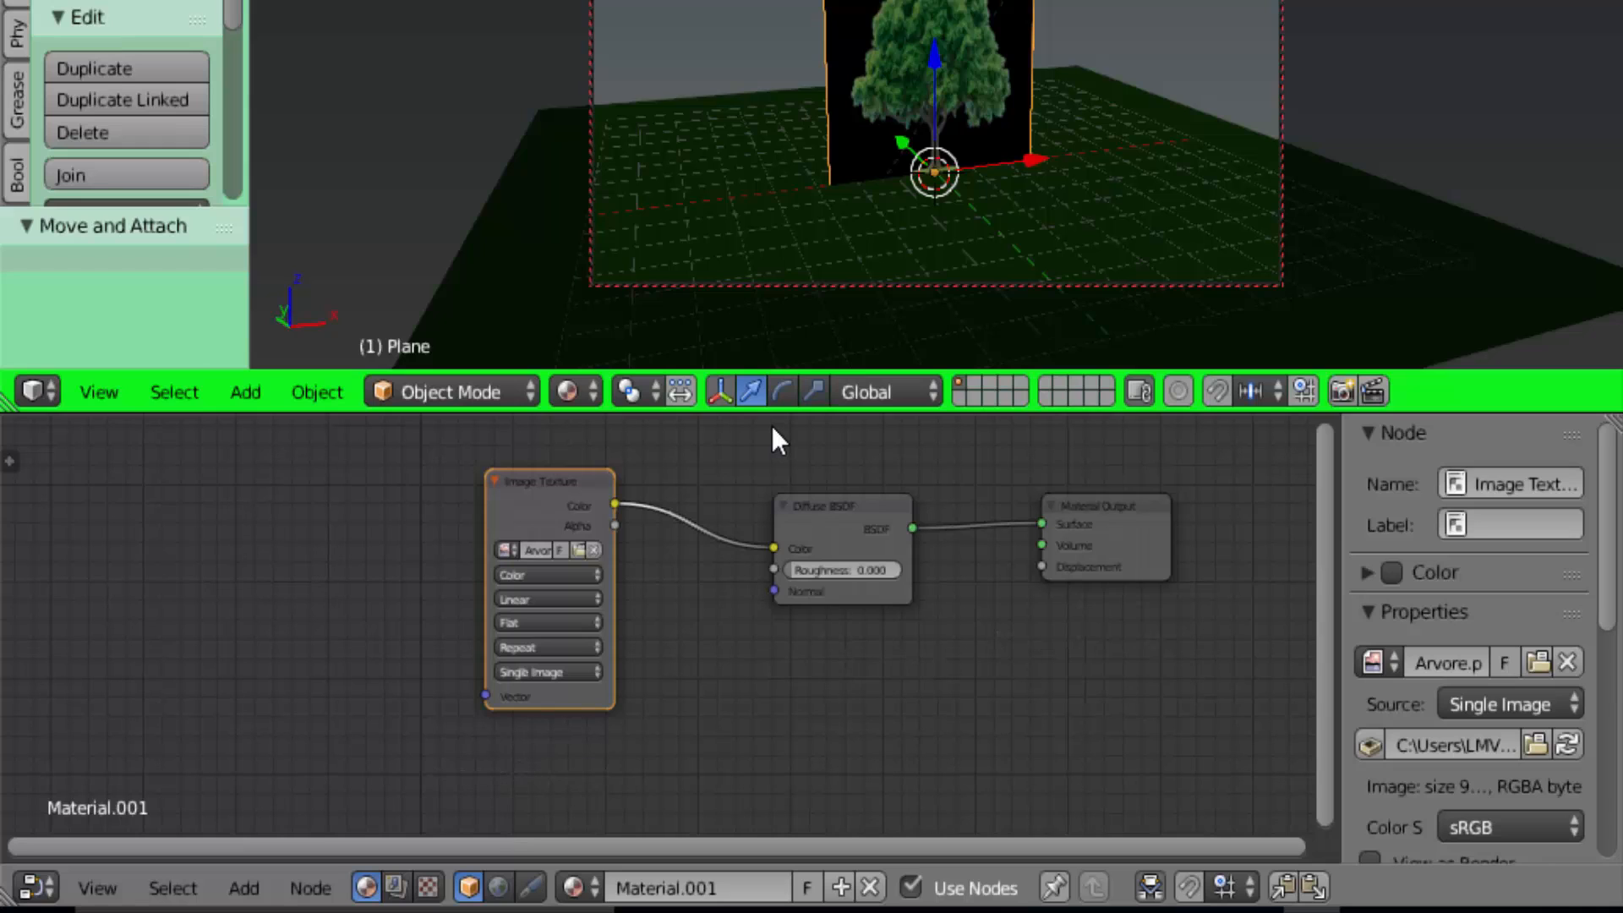
left_click_drag(849, 504, 808, 666)
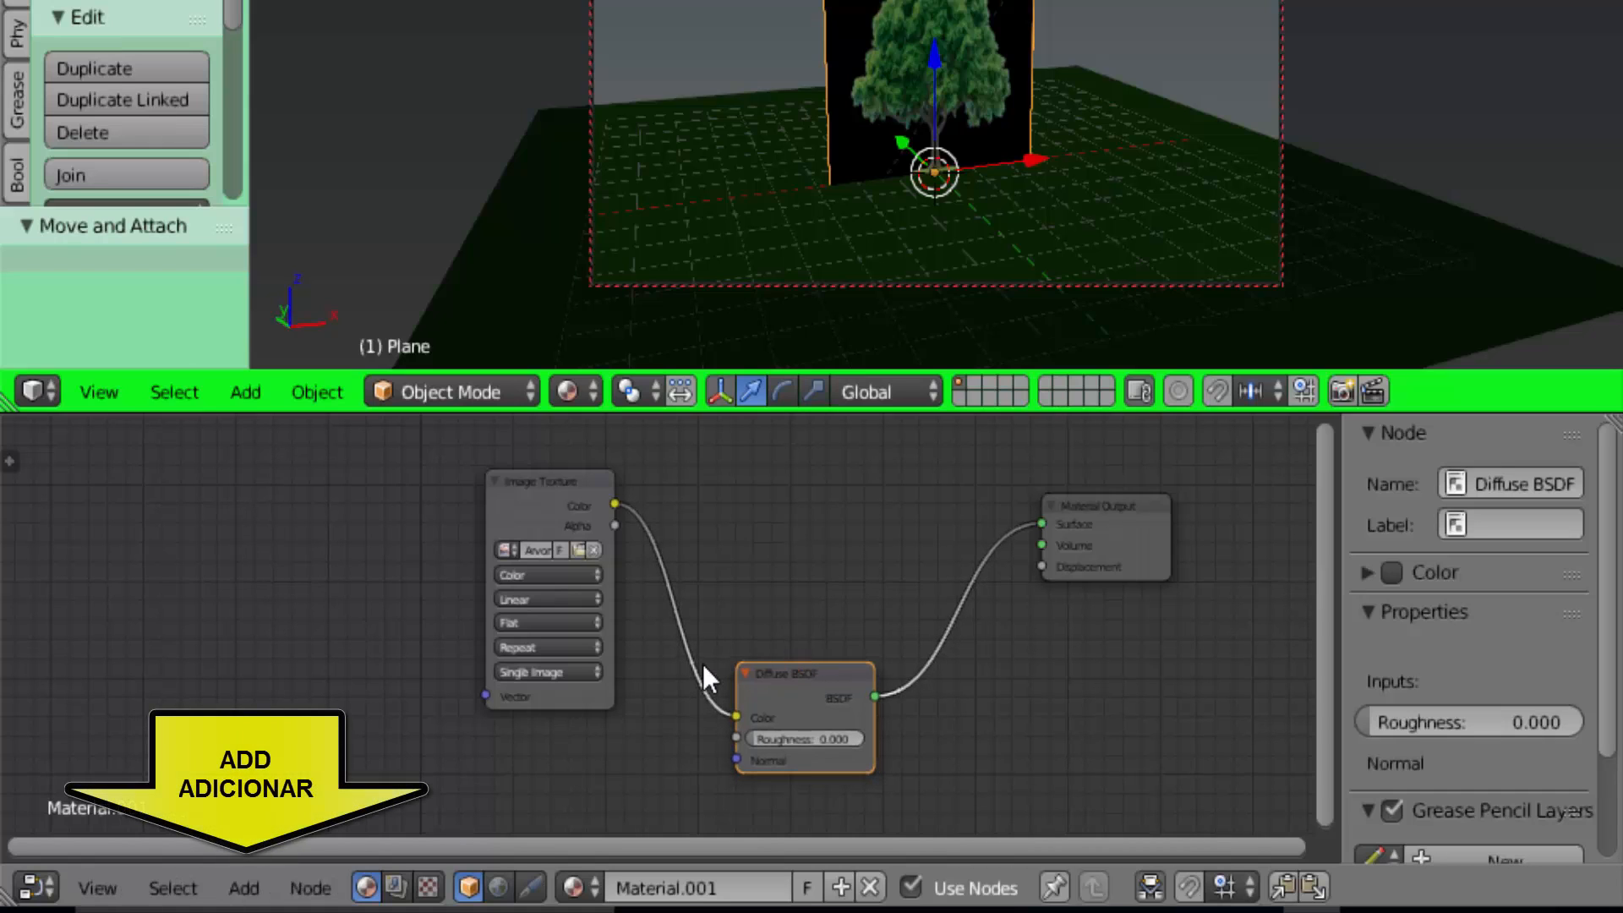
Insert a Mix Shader between Diffuse BSDF and Material Output, with Diffuse BSDF feeding its second Shader input
left_click(250, 886)
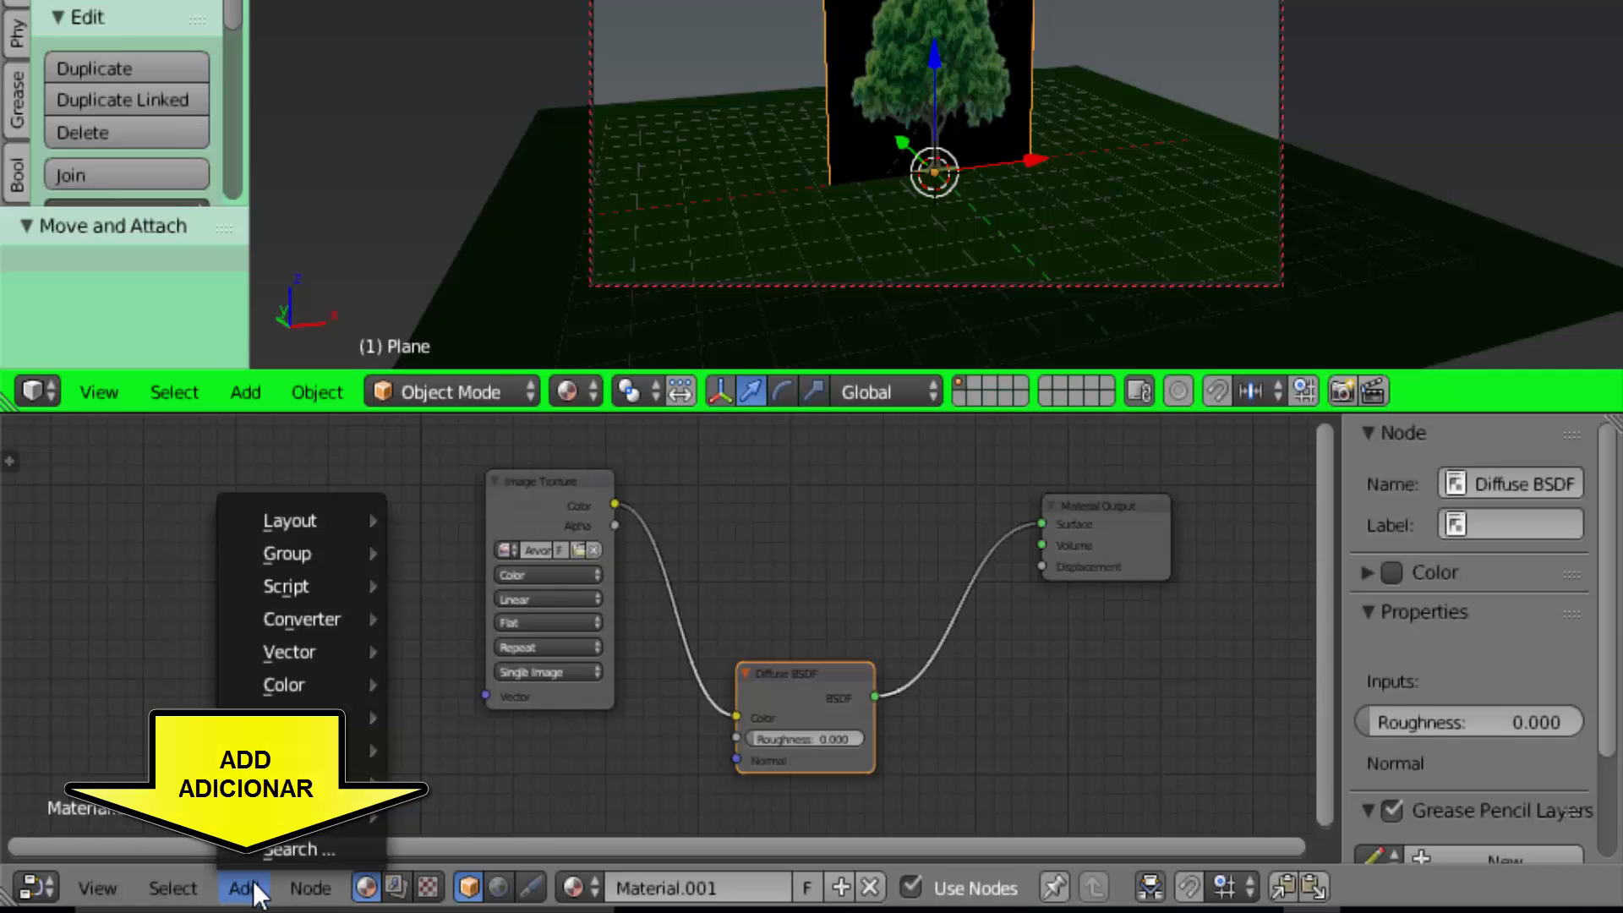
mouse_move(338, 751)
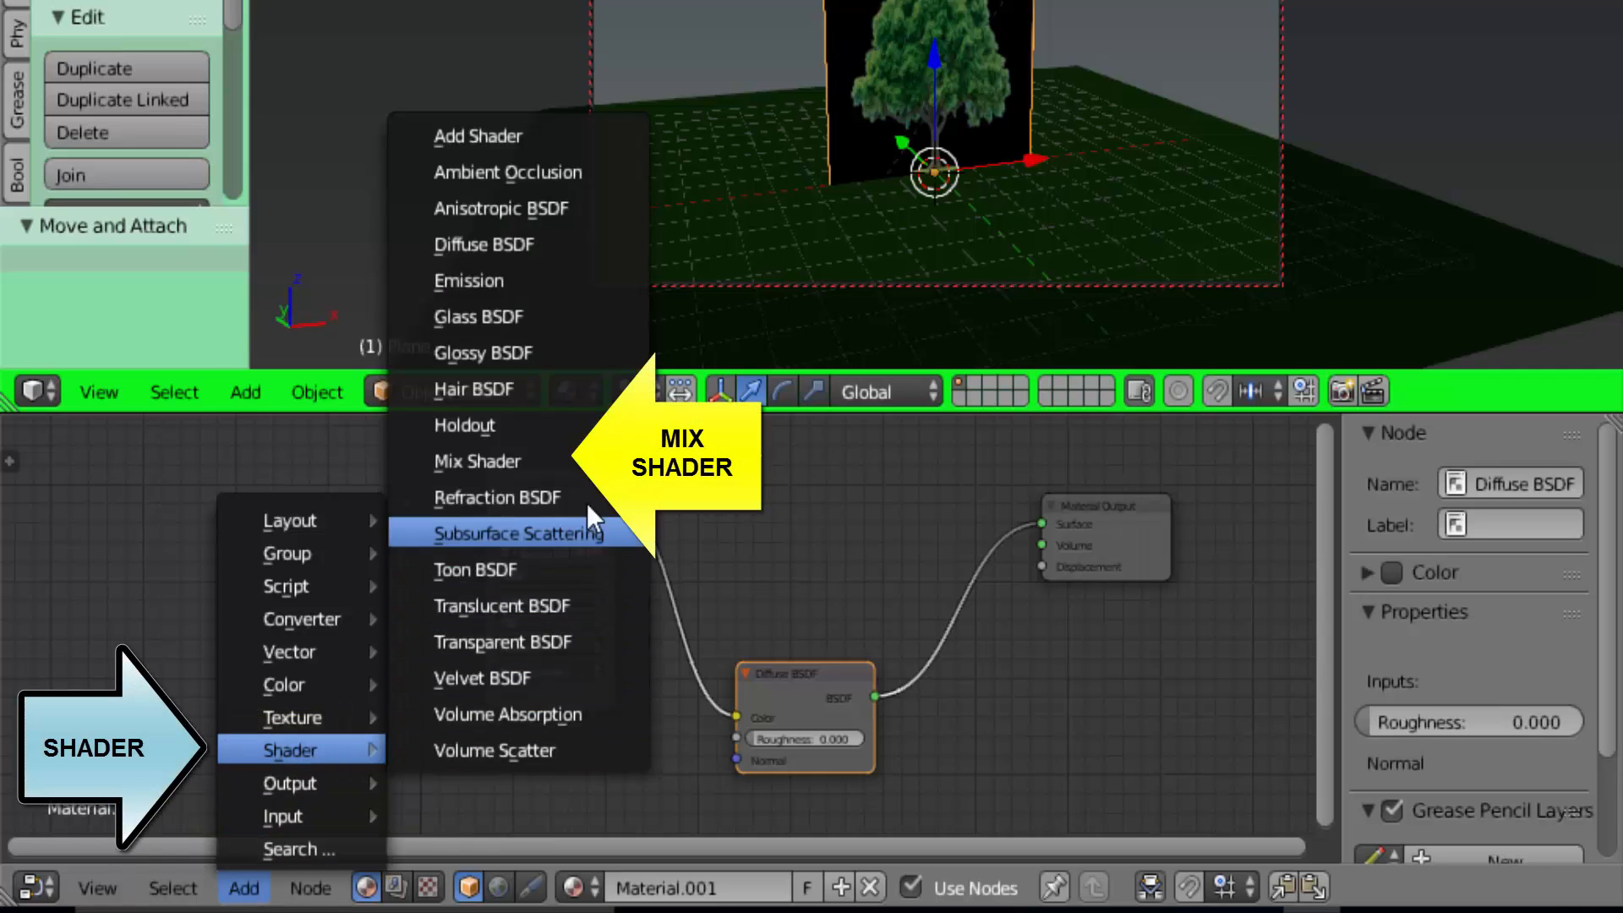
left_click(555, 463)
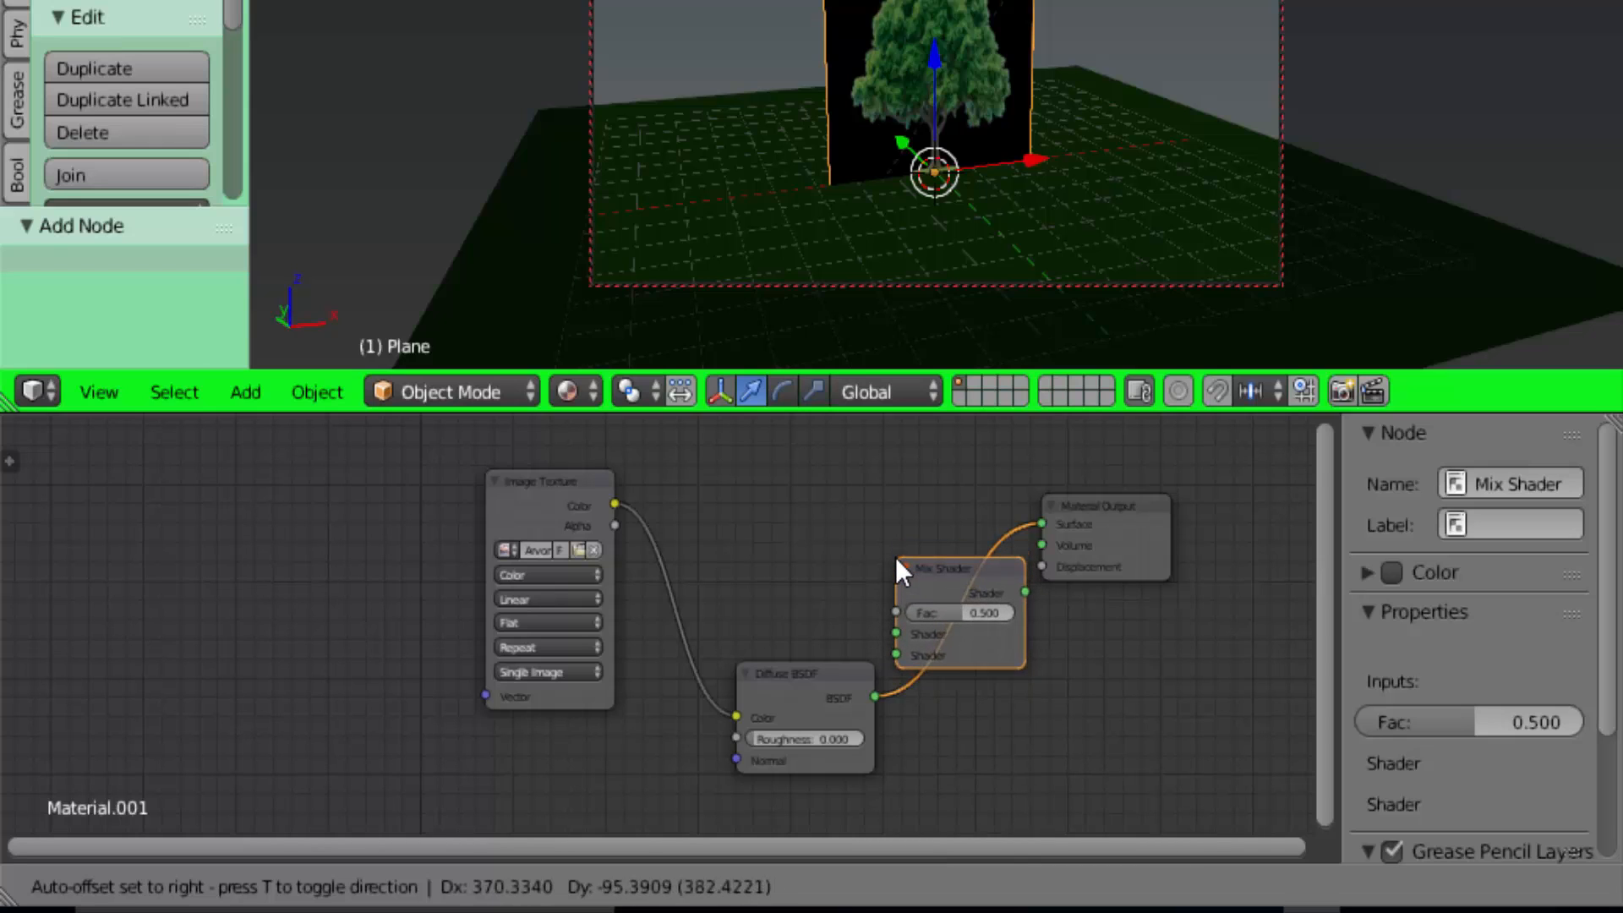
left_click(895, 560)
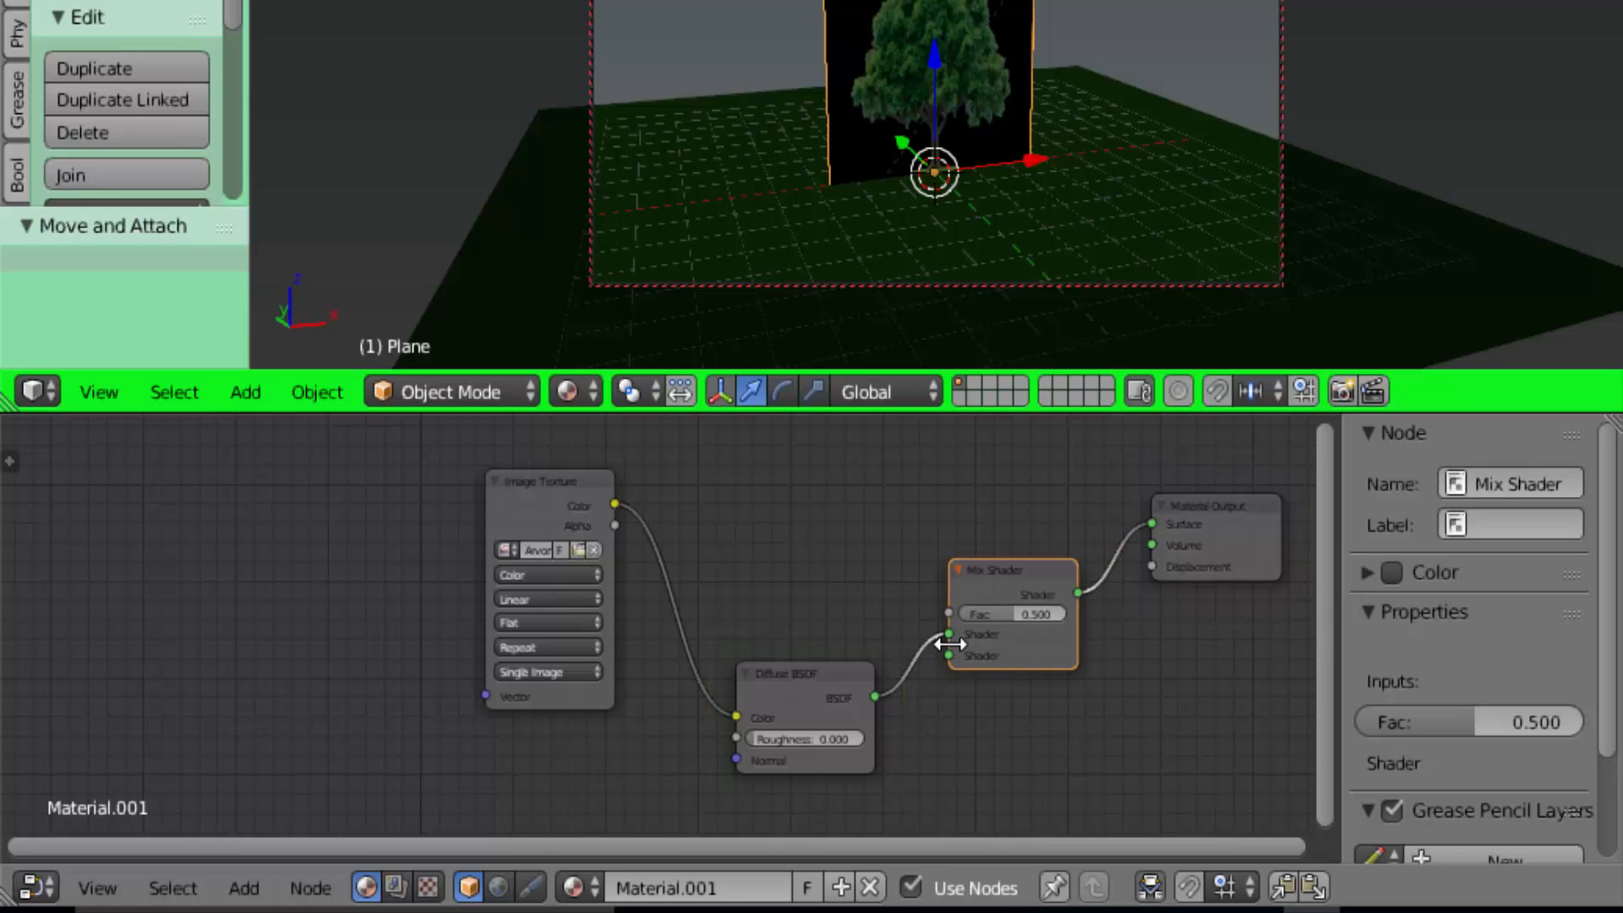
left_click_drag(947, 633, 948, 658)
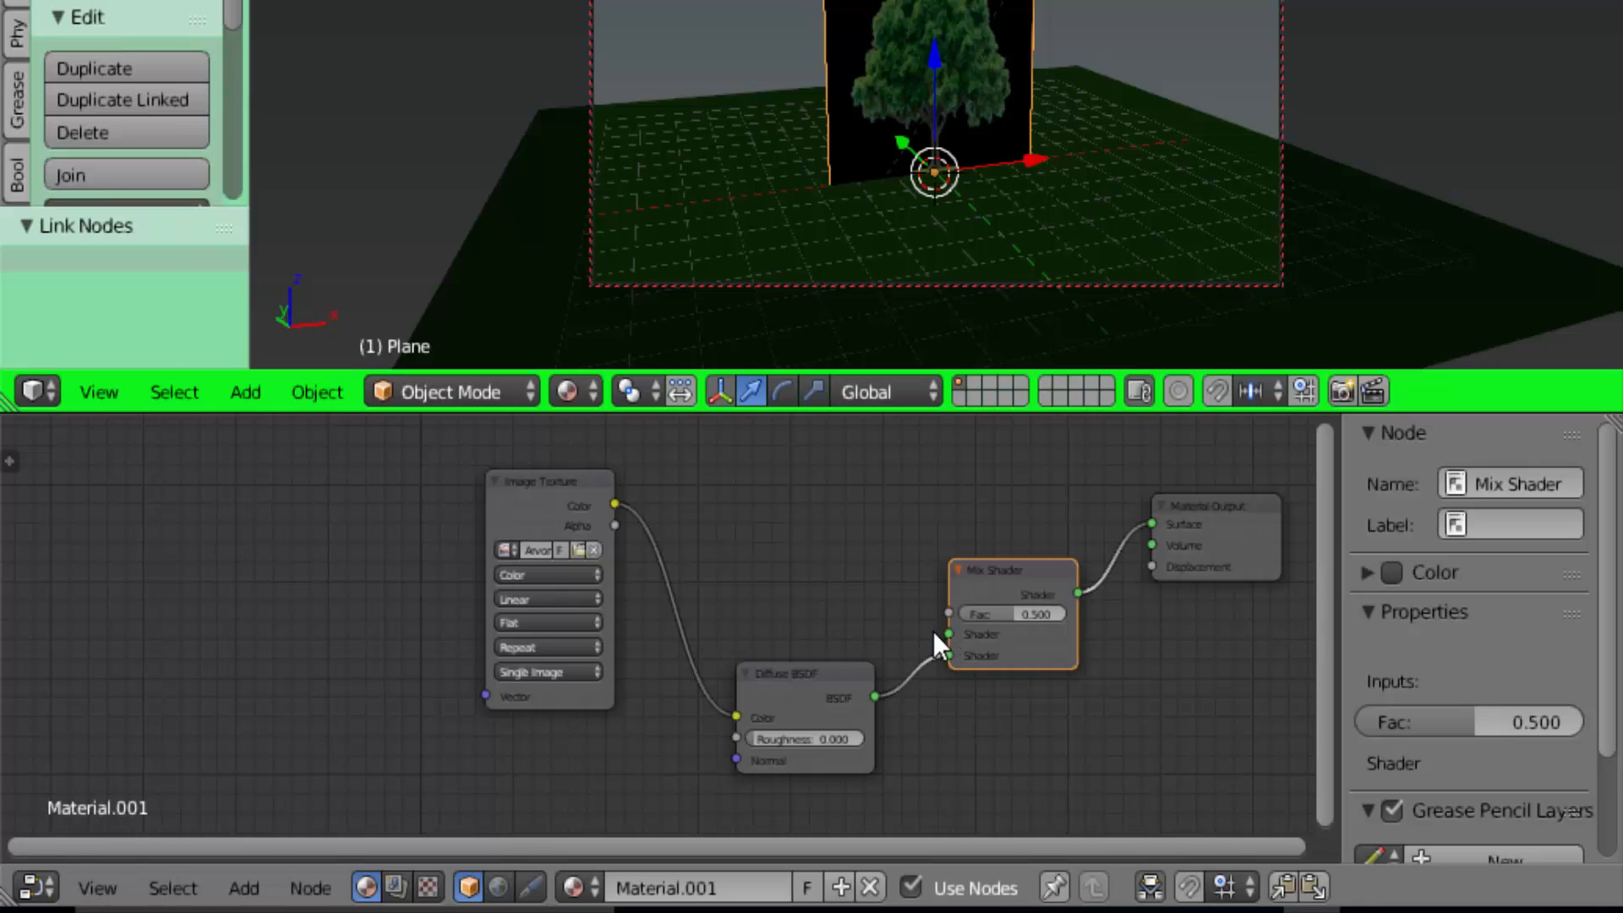
left_click_drag(804, 672, 776, 671)
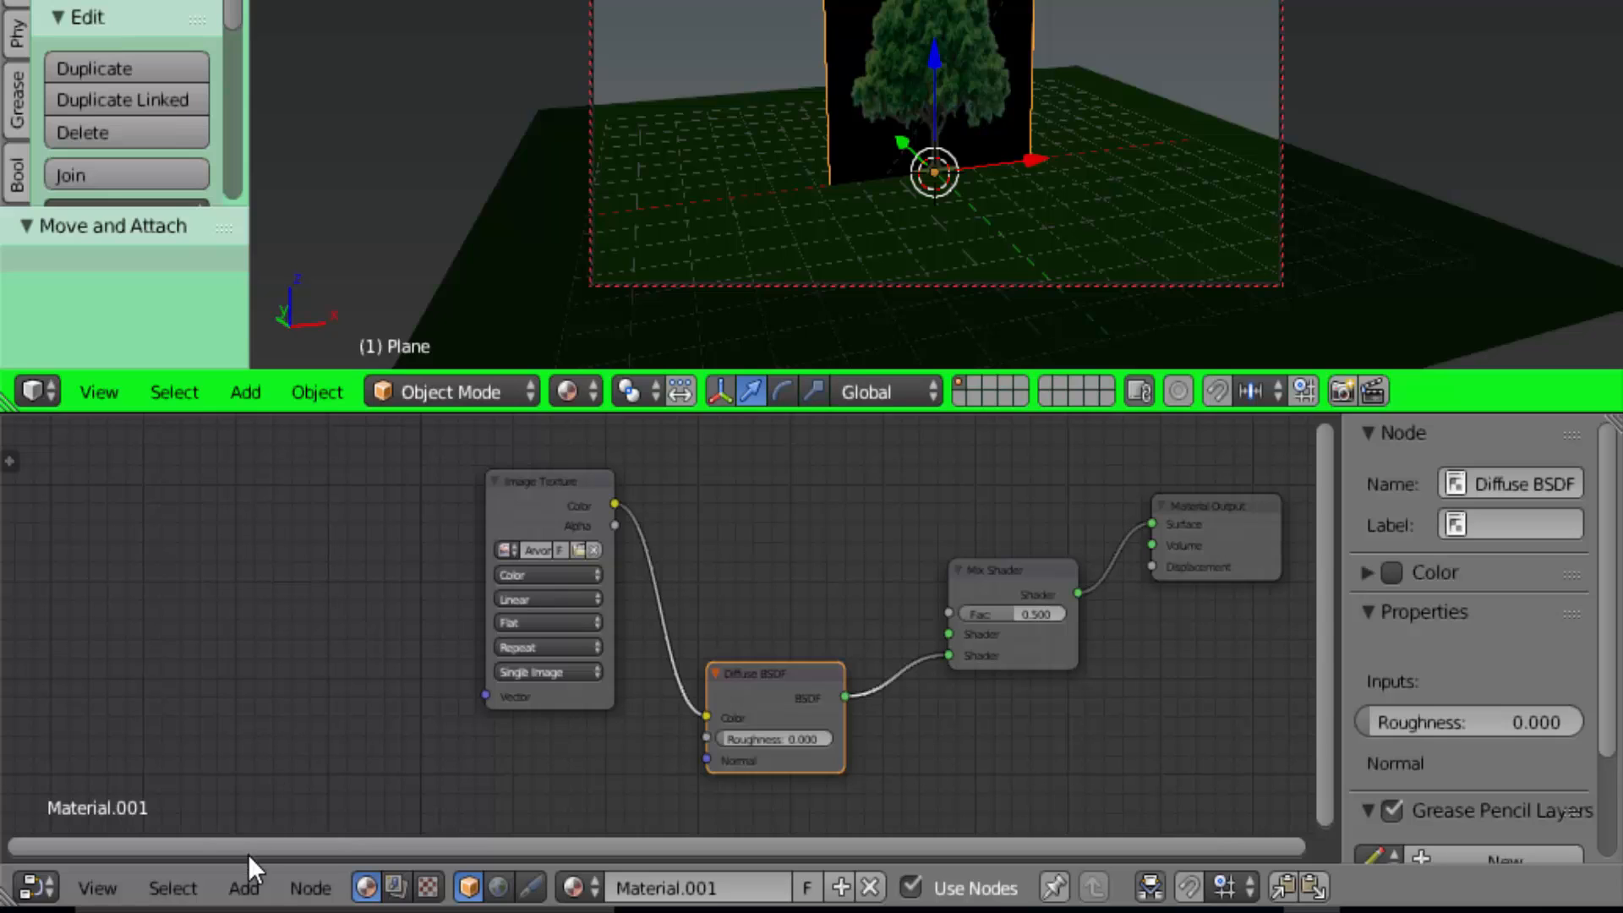
Add a Transparent BSDF node above Diffuse BSDF and link it to the Mix Shader's first Shader input
left_click(243, 885)
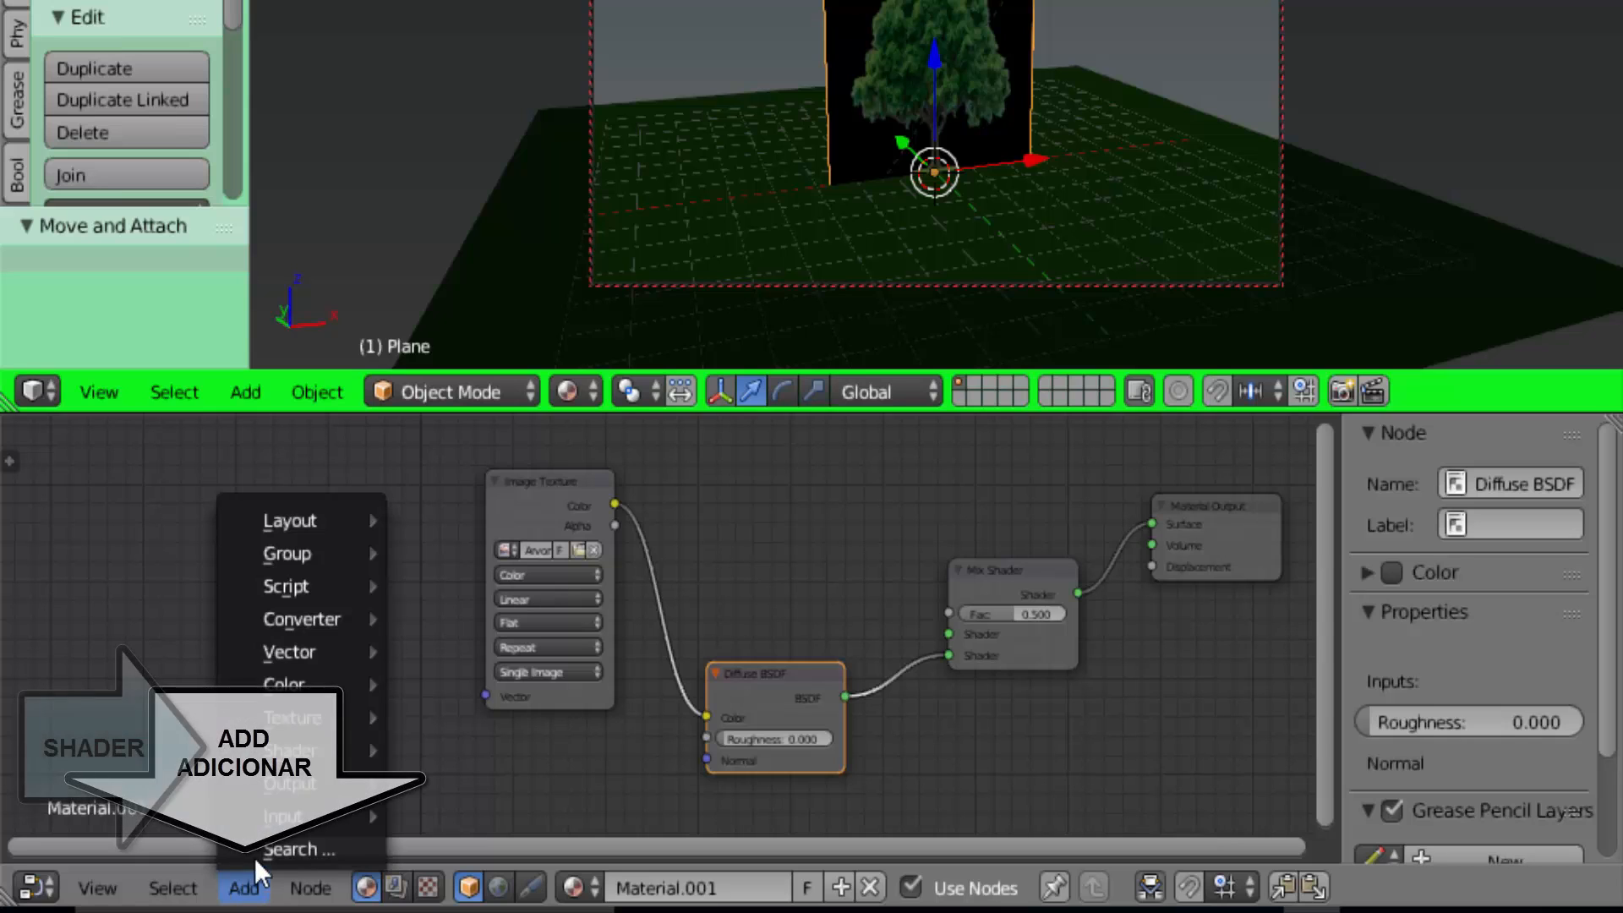
mouse_move(296, 755)
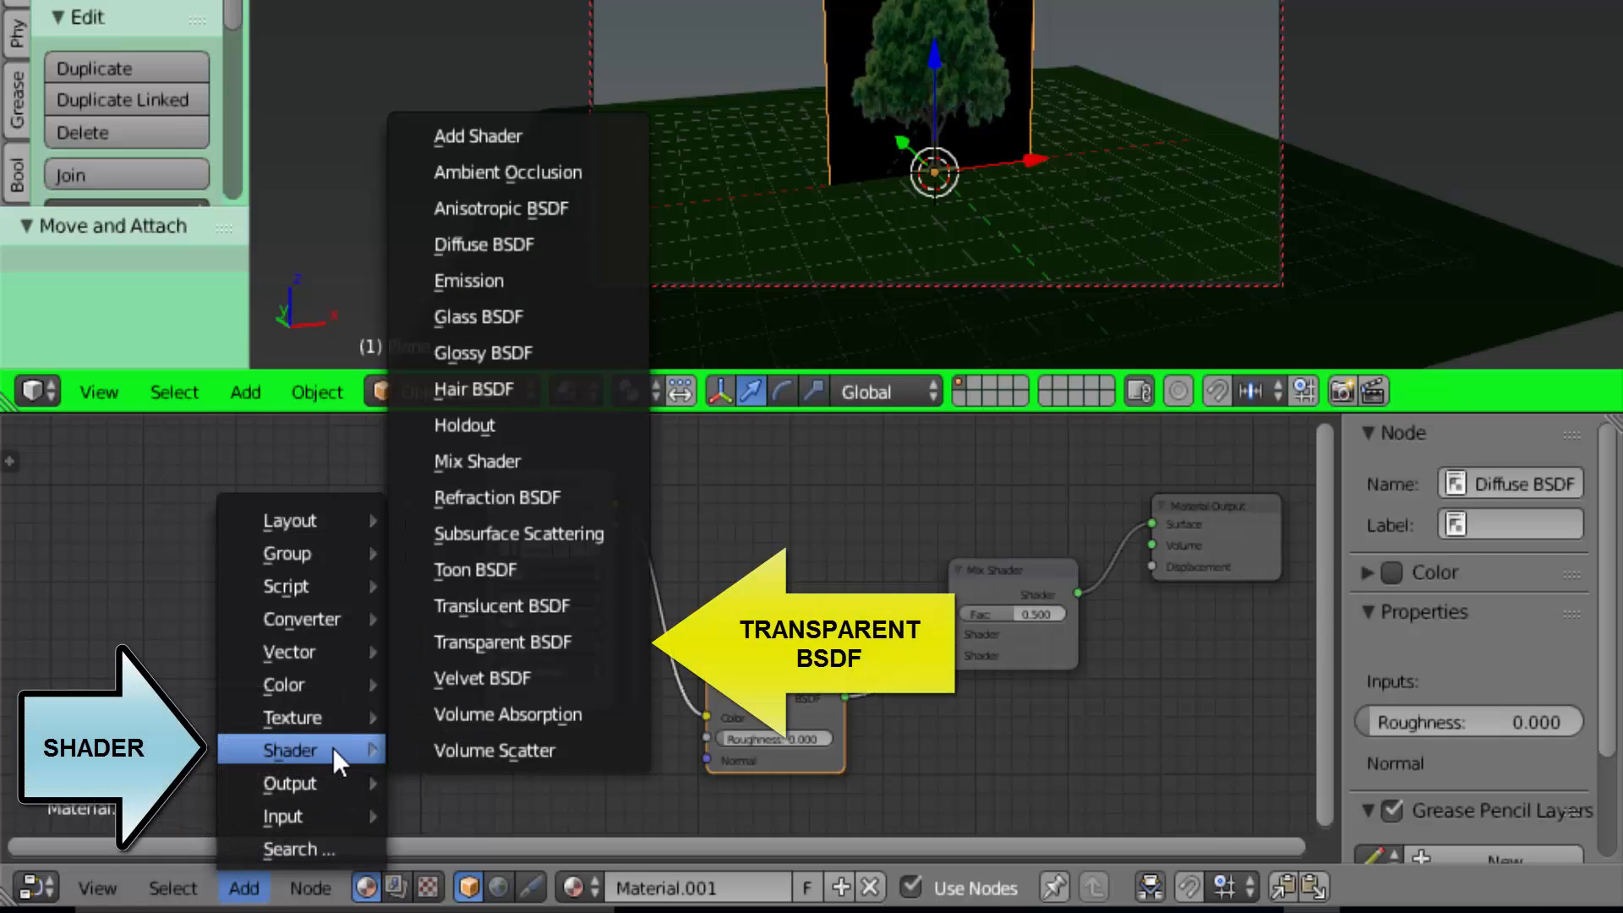
left_click(497, 644)
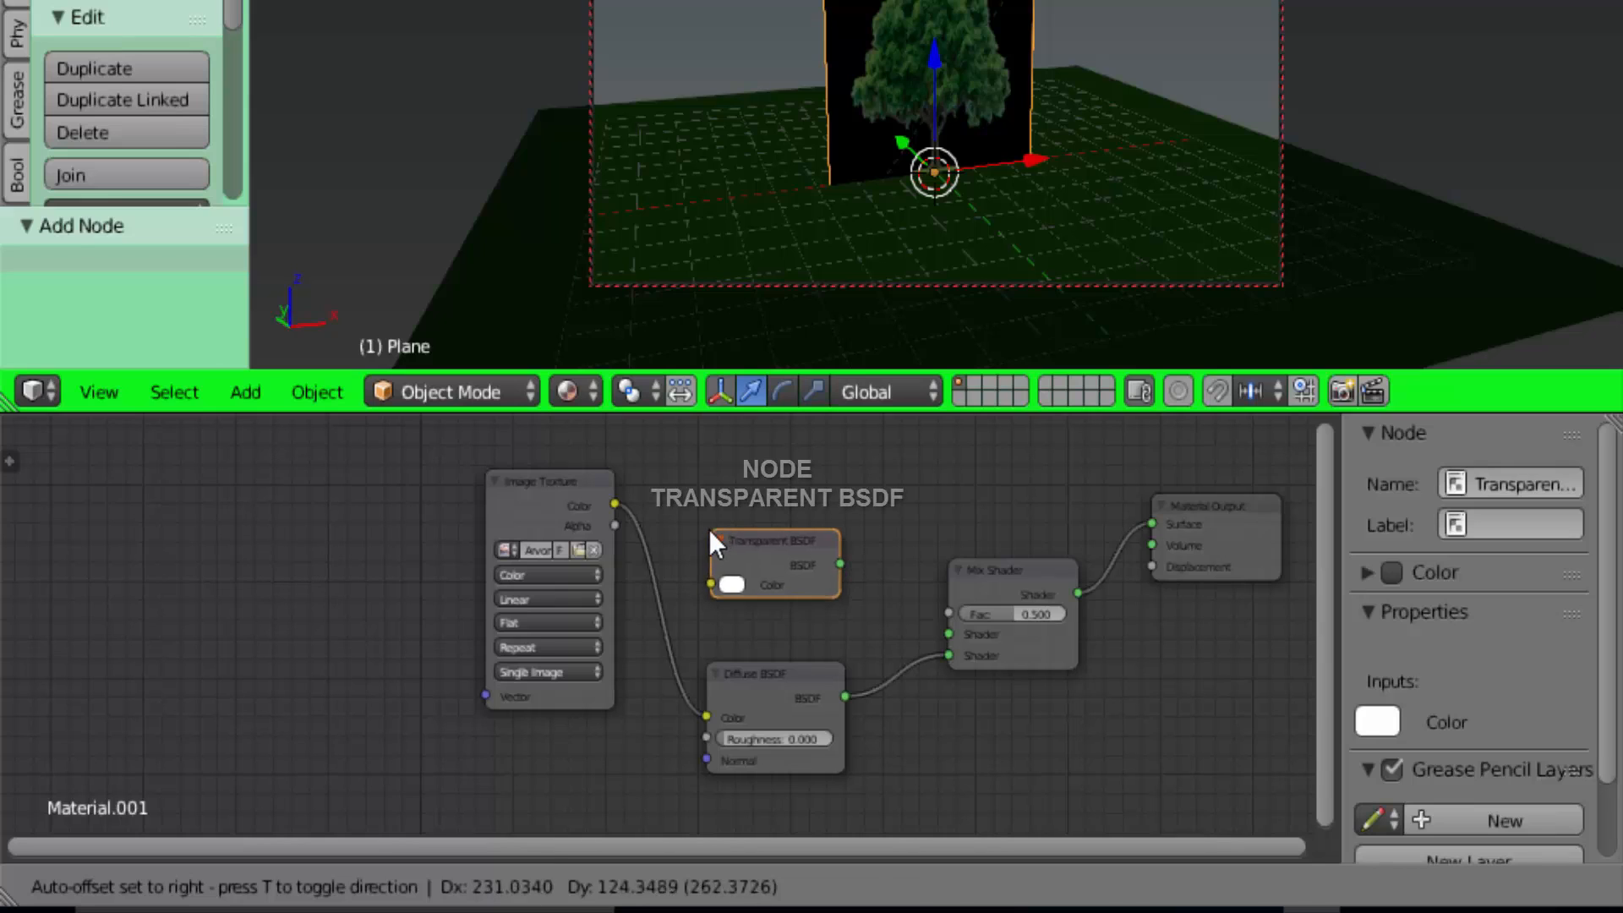
left_click(709, 530)
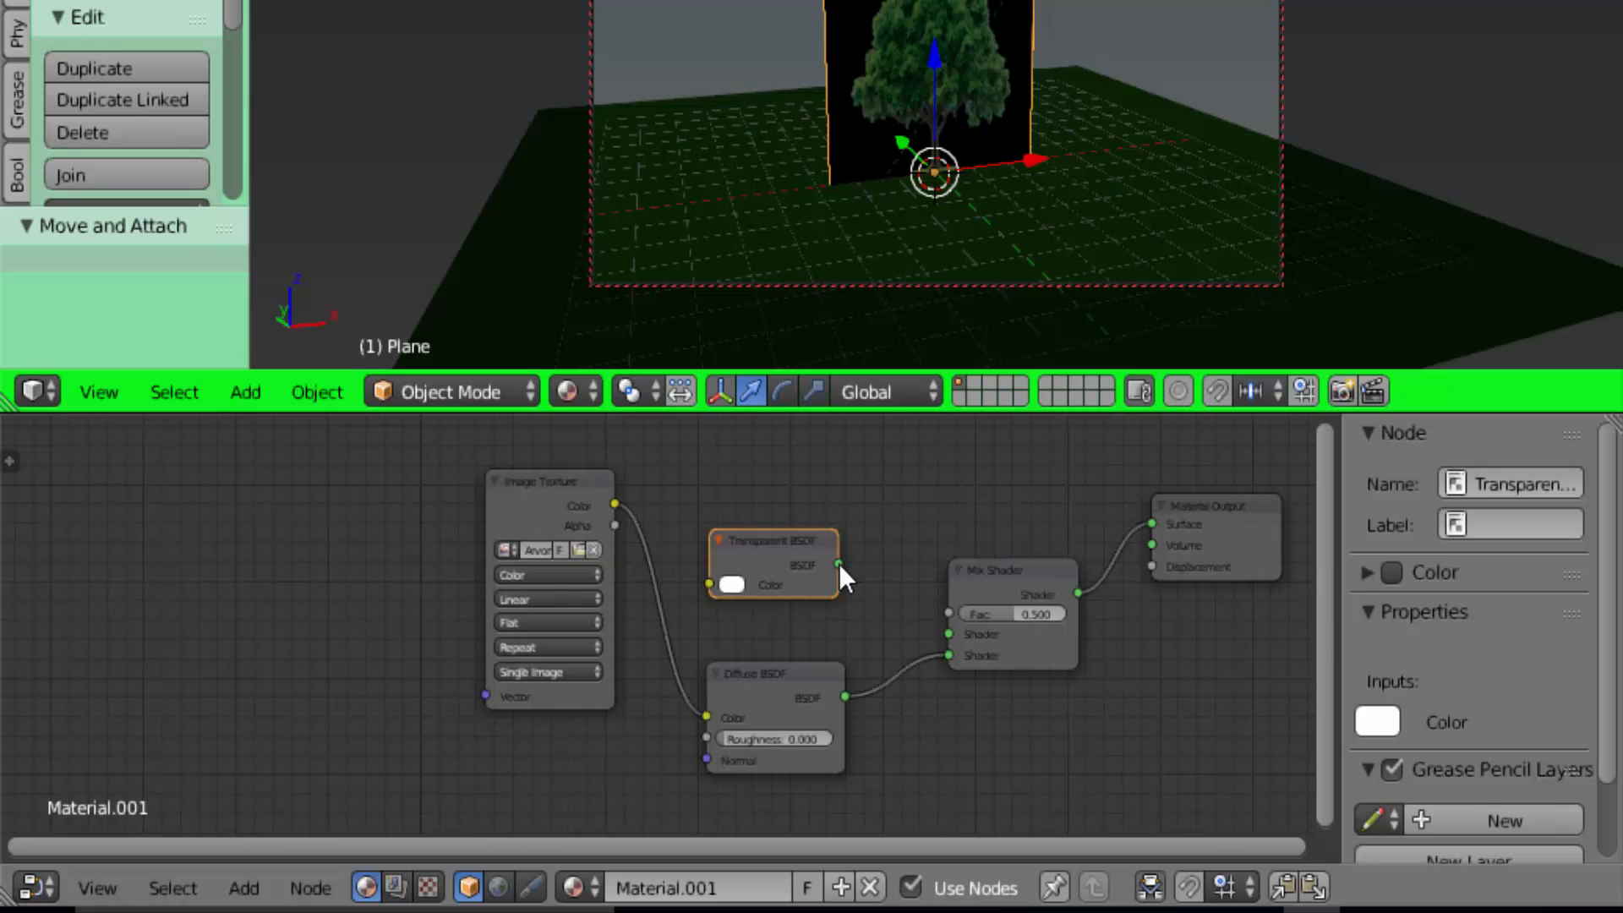
left_click_drag(841, 564, 940, 629)
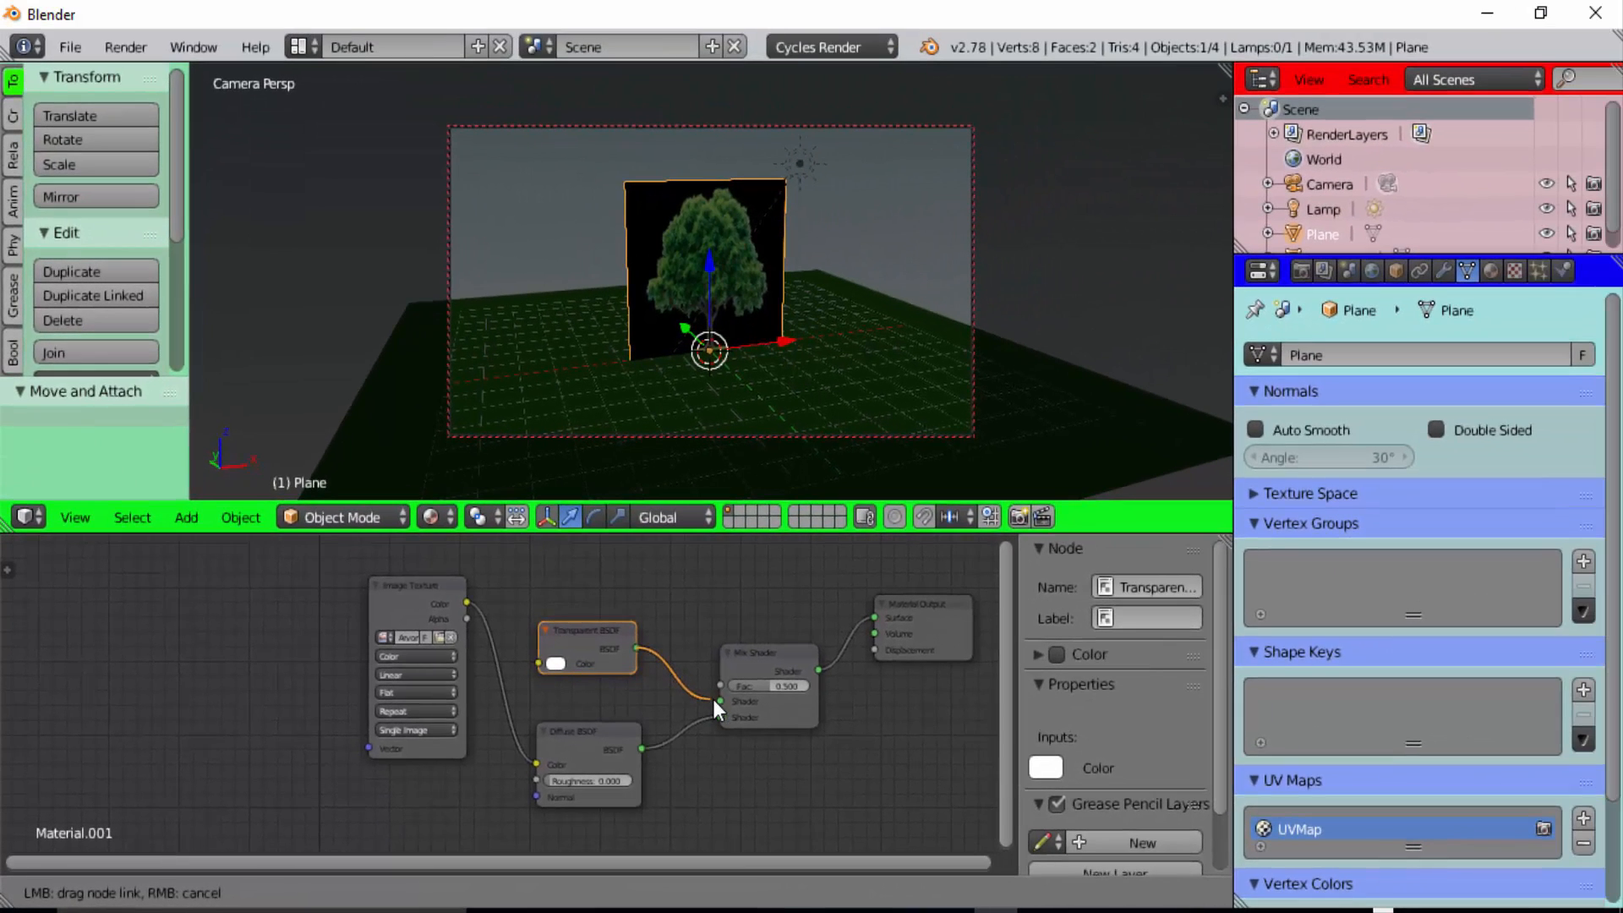
left_click_drag(713, 698, 714, 698)
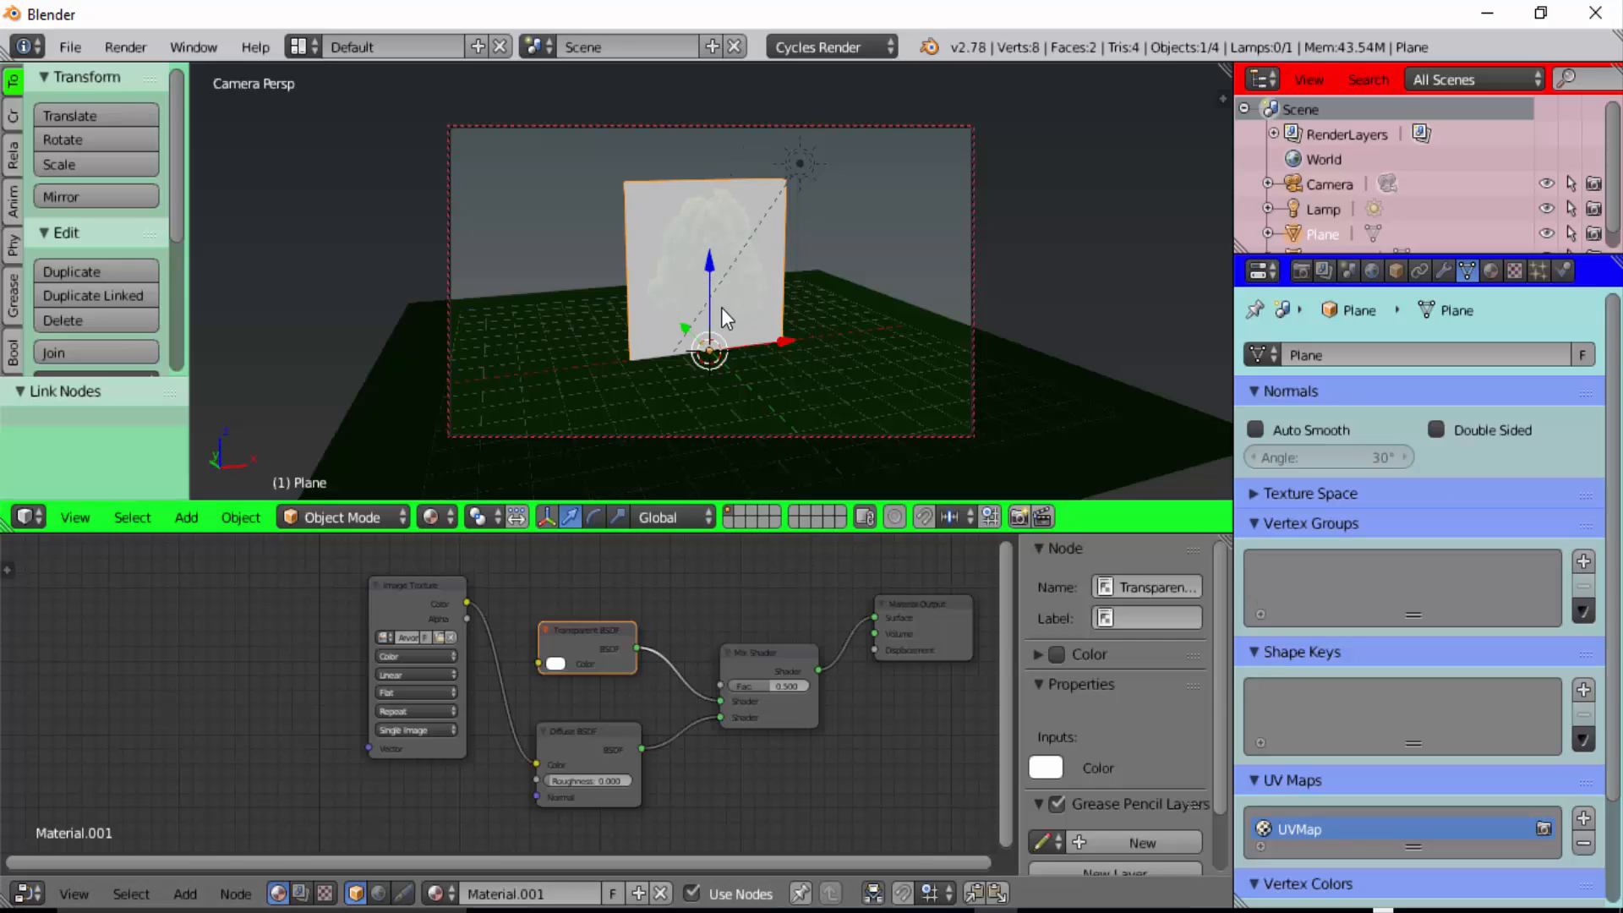
Move the Transparent BSDF node up and link the Image Texture's Alpha output to the Mix Shader's Fac input
left_click_drag(586, 627, 600, 564)
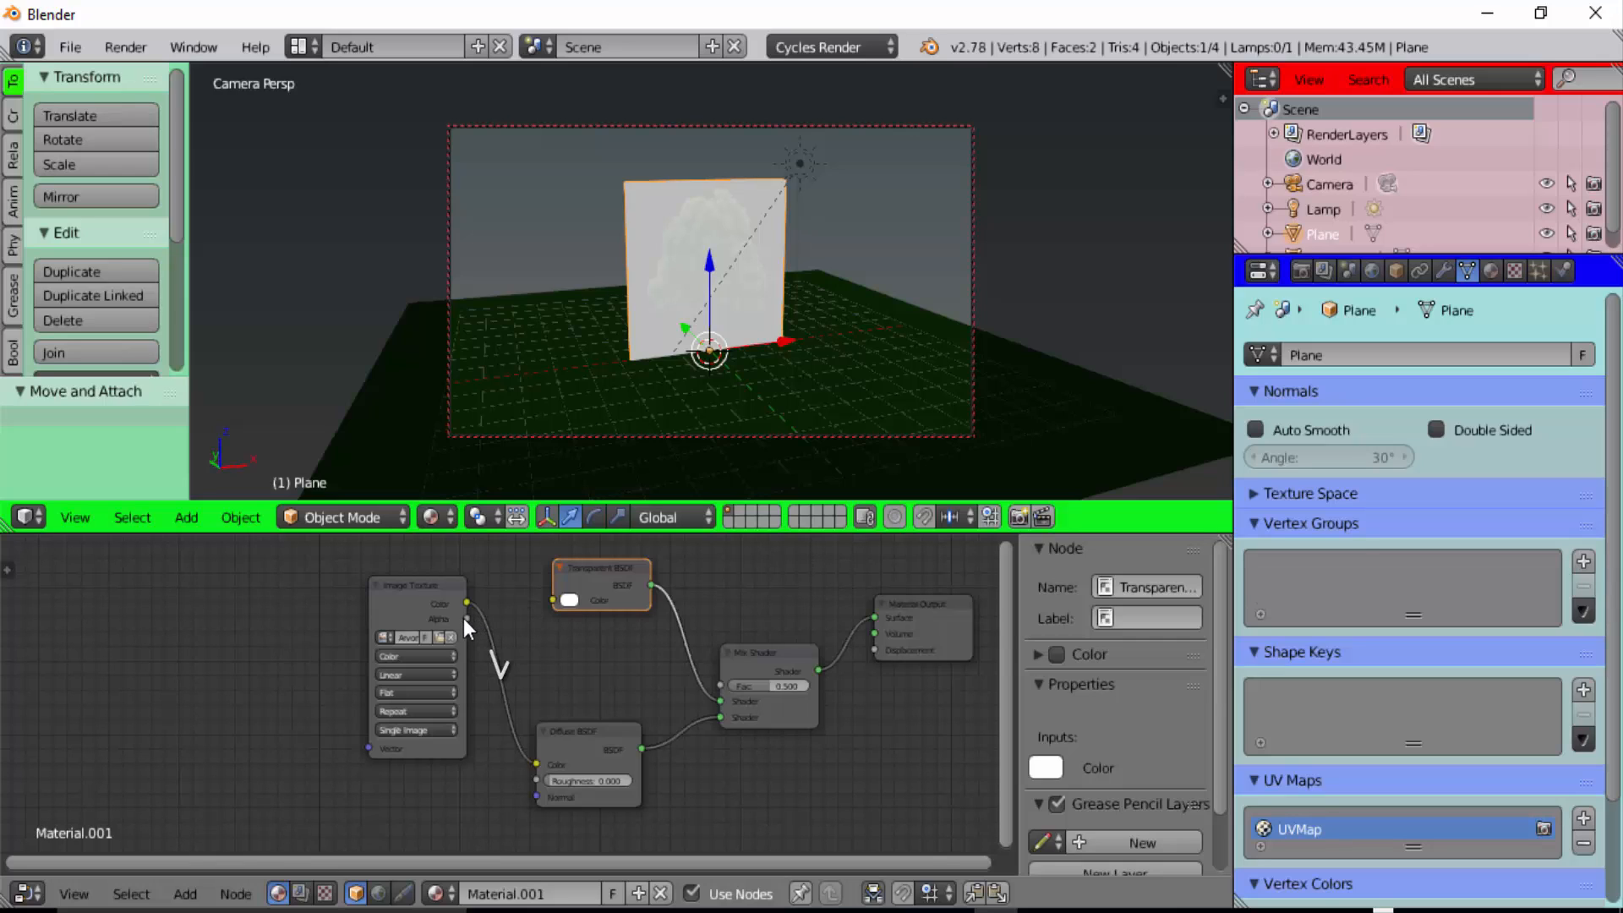
left_click_drag(471, 617, 475, 625)
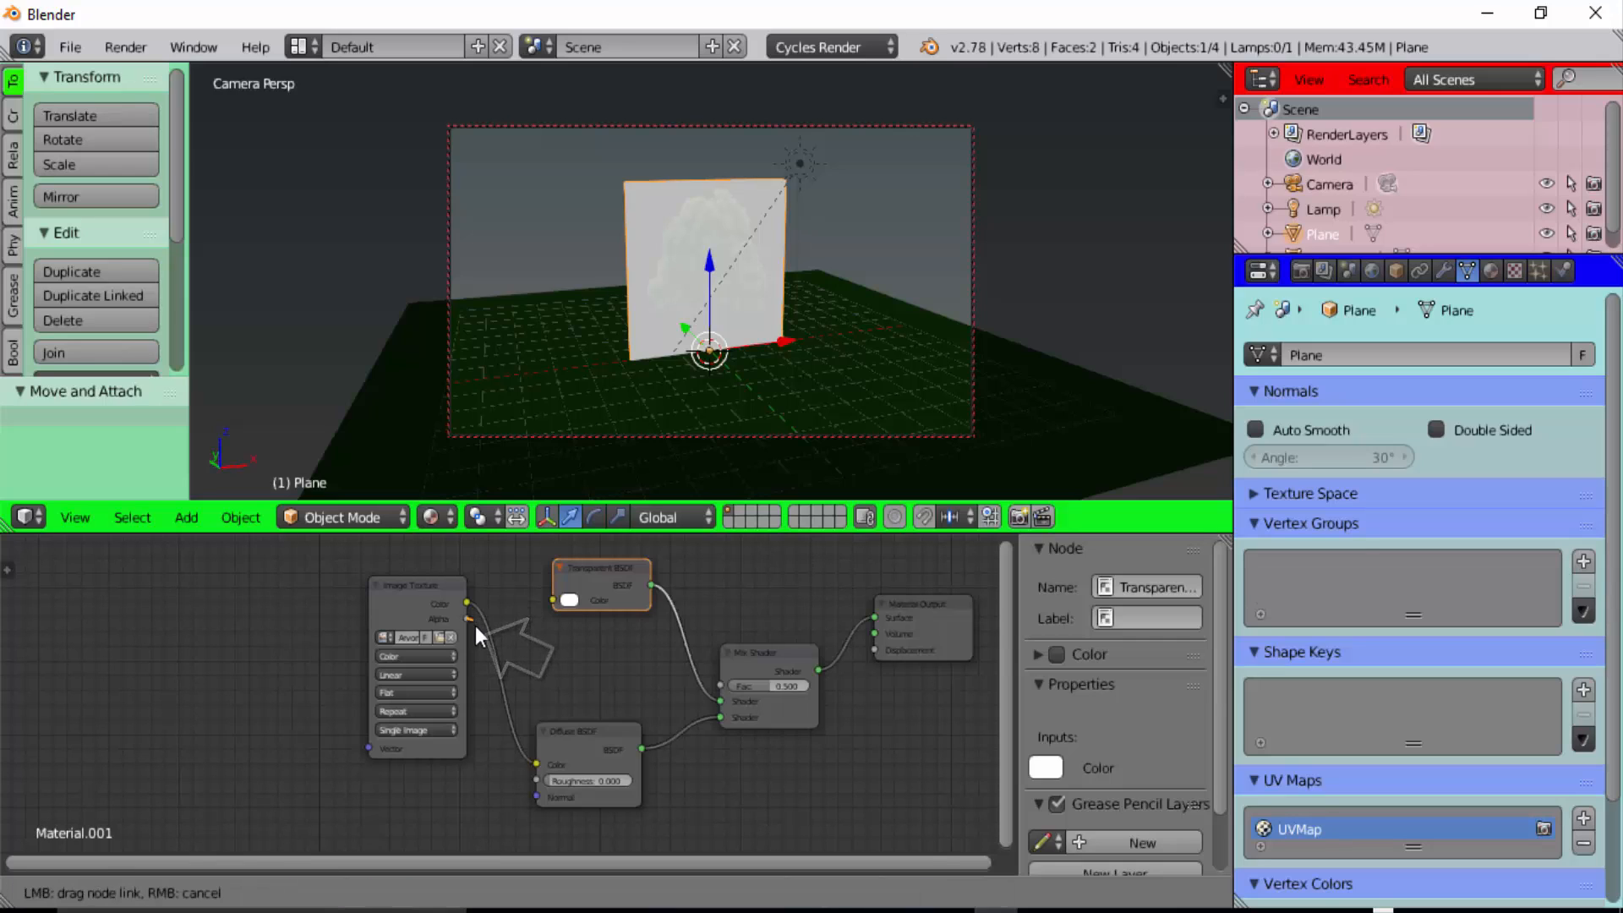
mouse_move(568, 693)
left_mouse_down()
mouse_move(668, 707)
mouse_move(714, 683)
left_mouse_up()
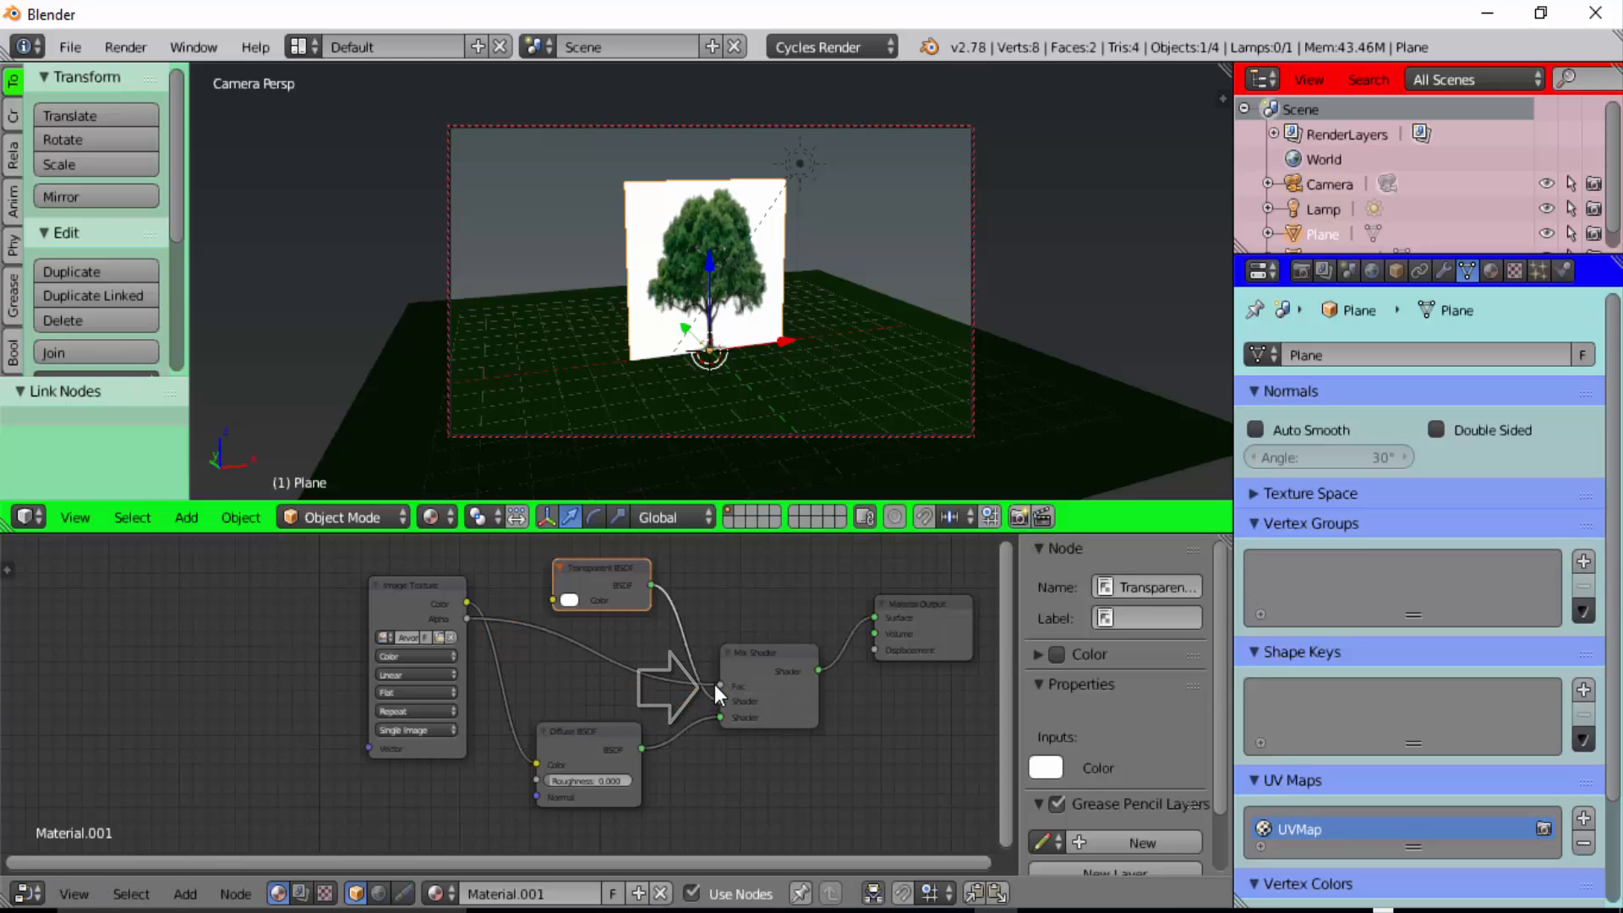
Set the viewport shading to Rendered and enlarge the 3D view by shrinking the Node Editor area
left_click(444, 519)
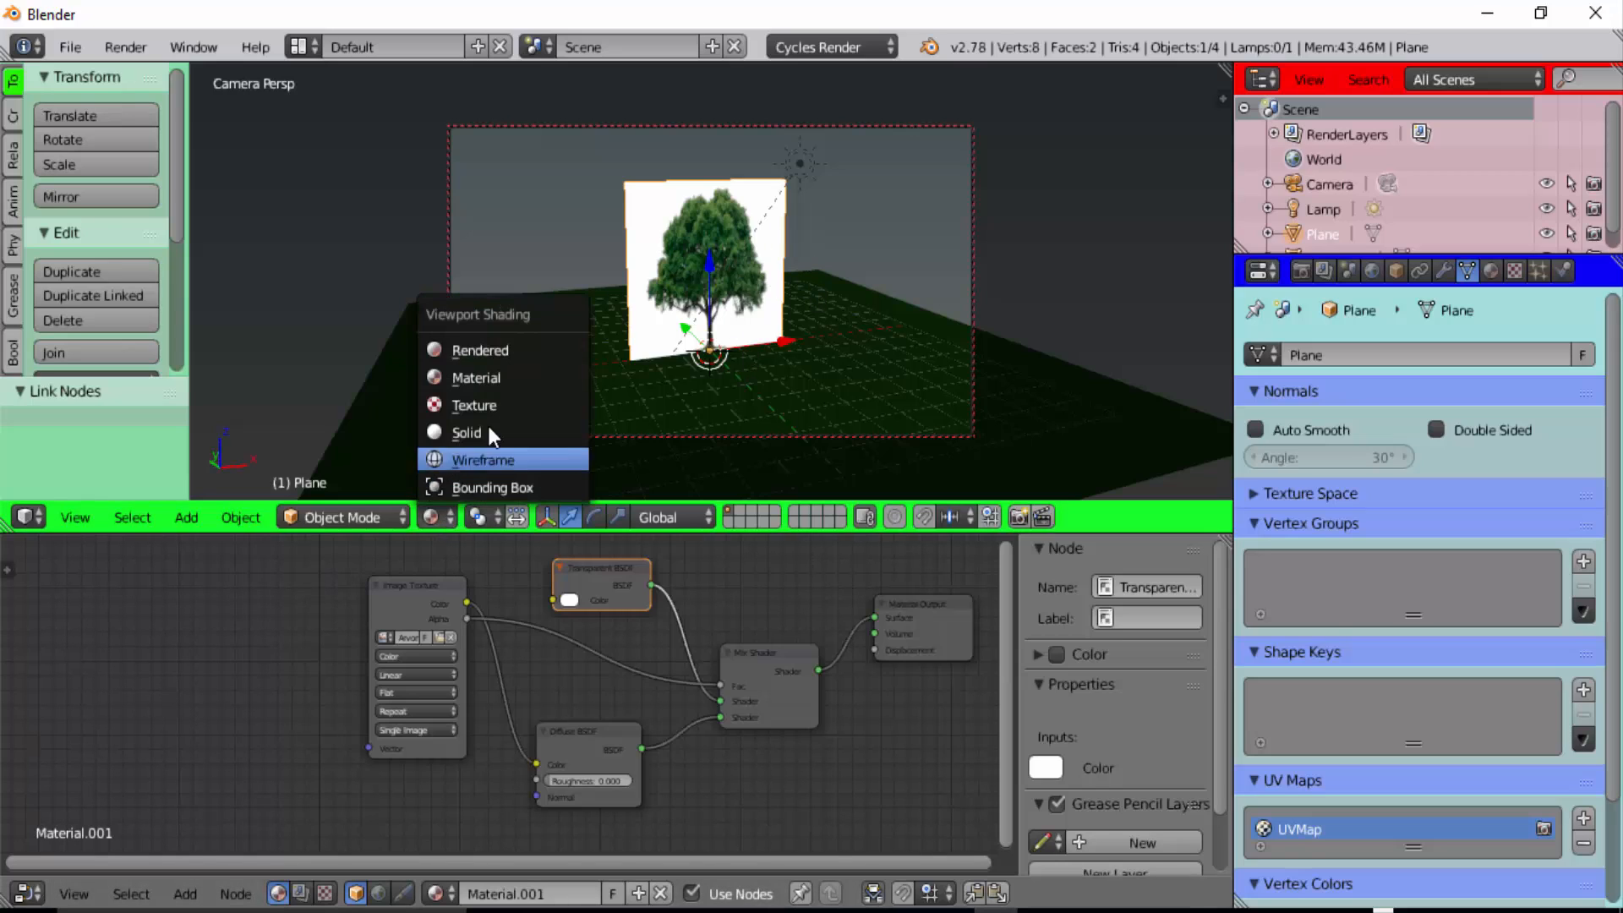
left_click(502, 351)
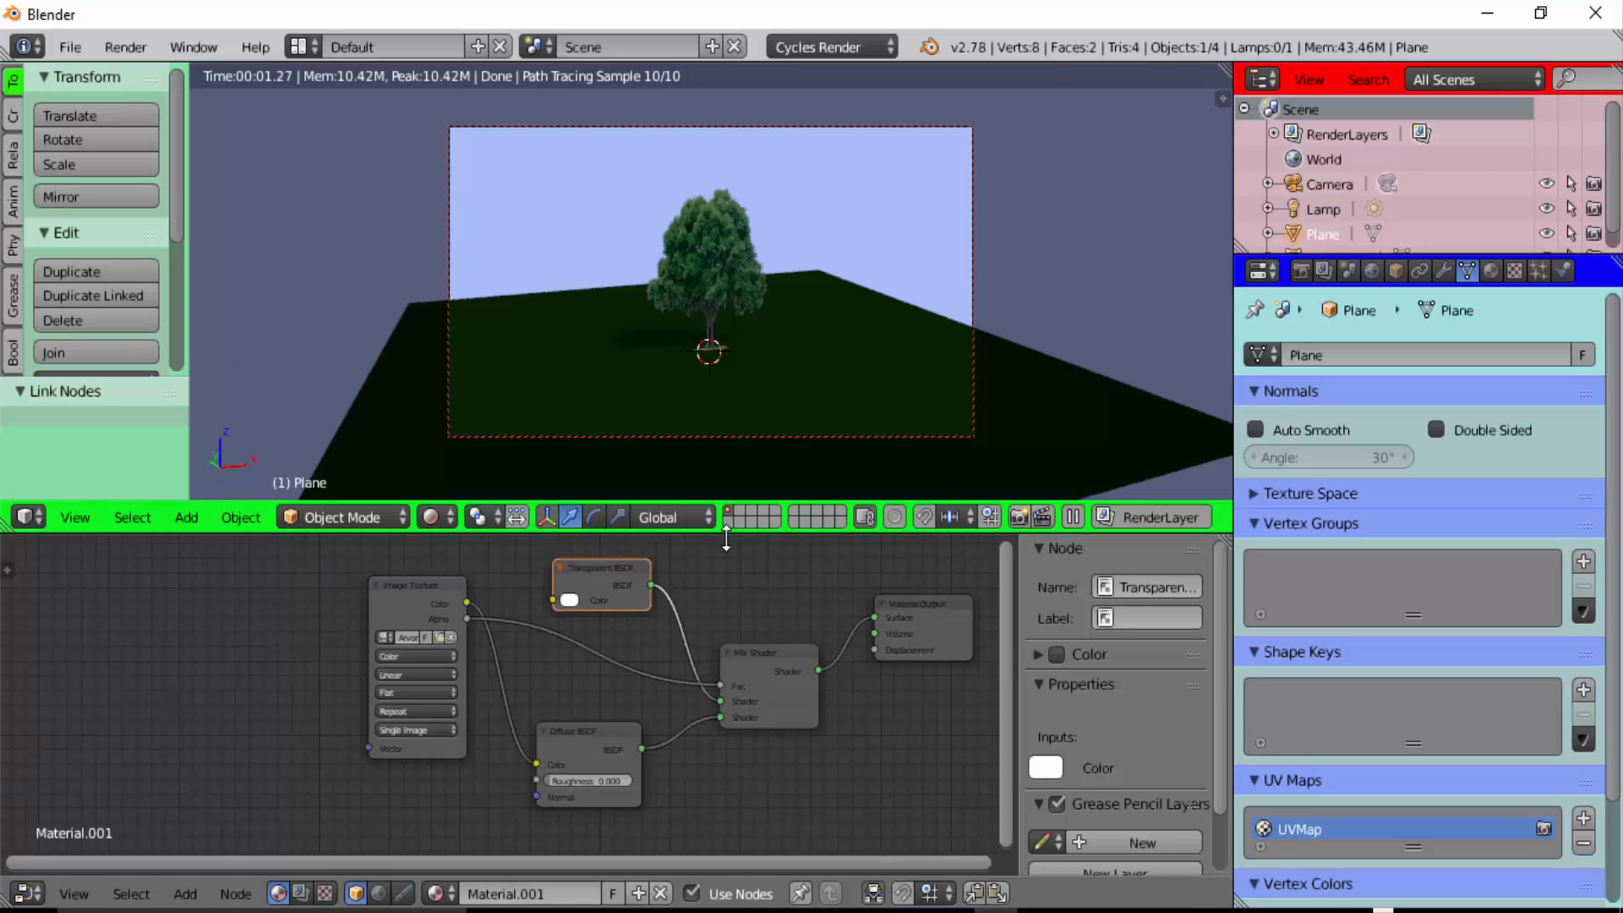
left_click_drag(725, 539, 735, 783)
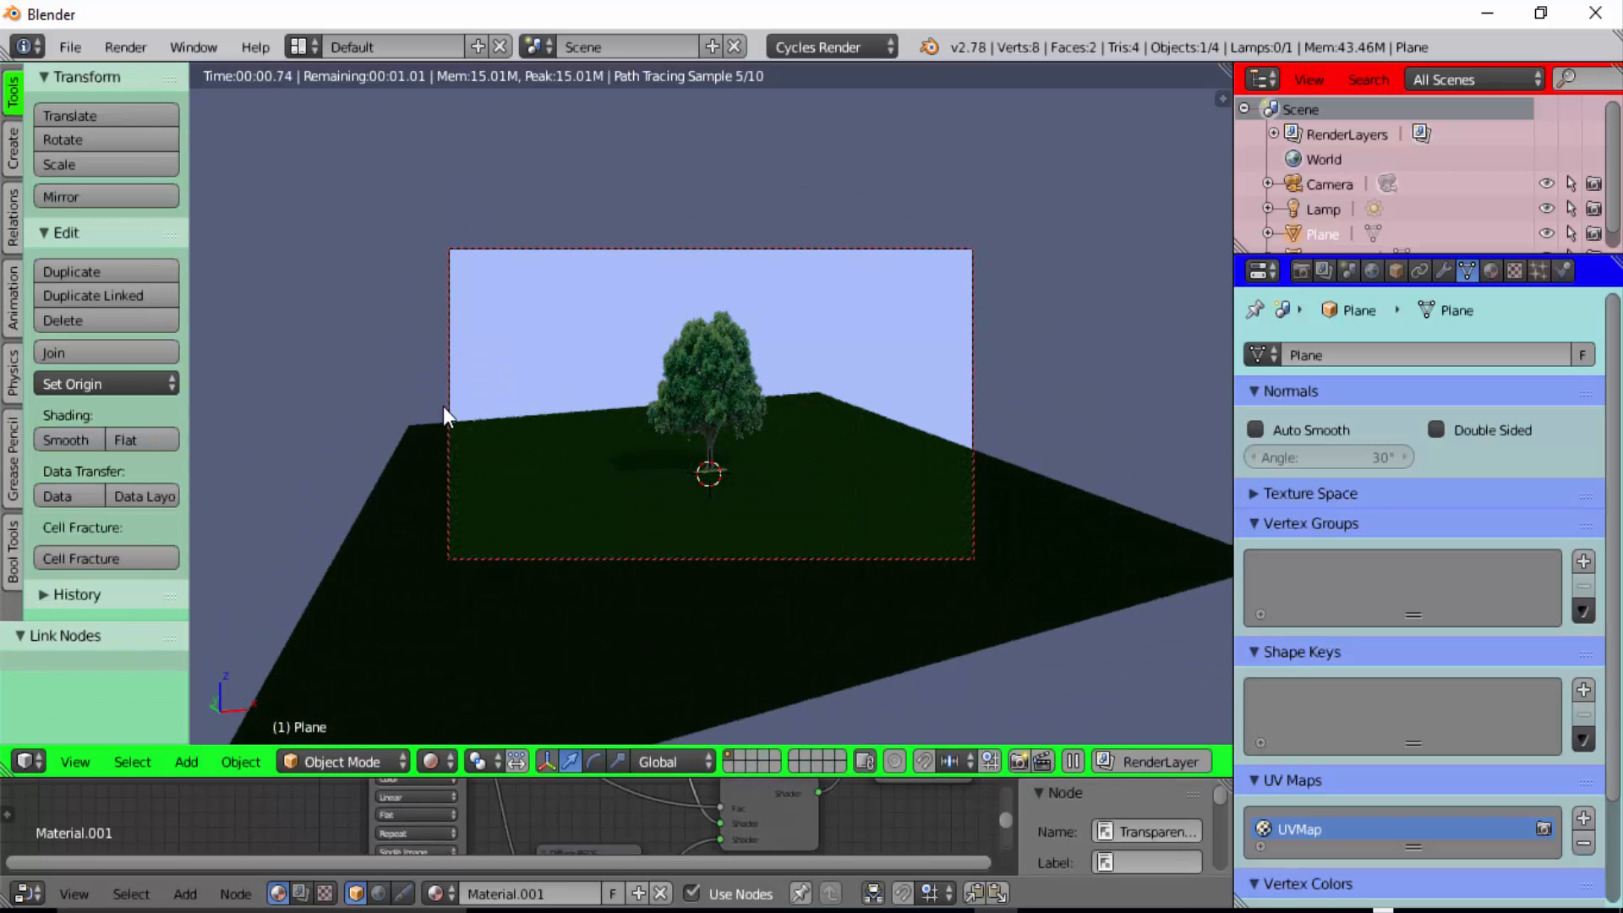
Render the image to inspect the tree's transparent background and shadow, and return to the 3D view
left_click(127, 46)
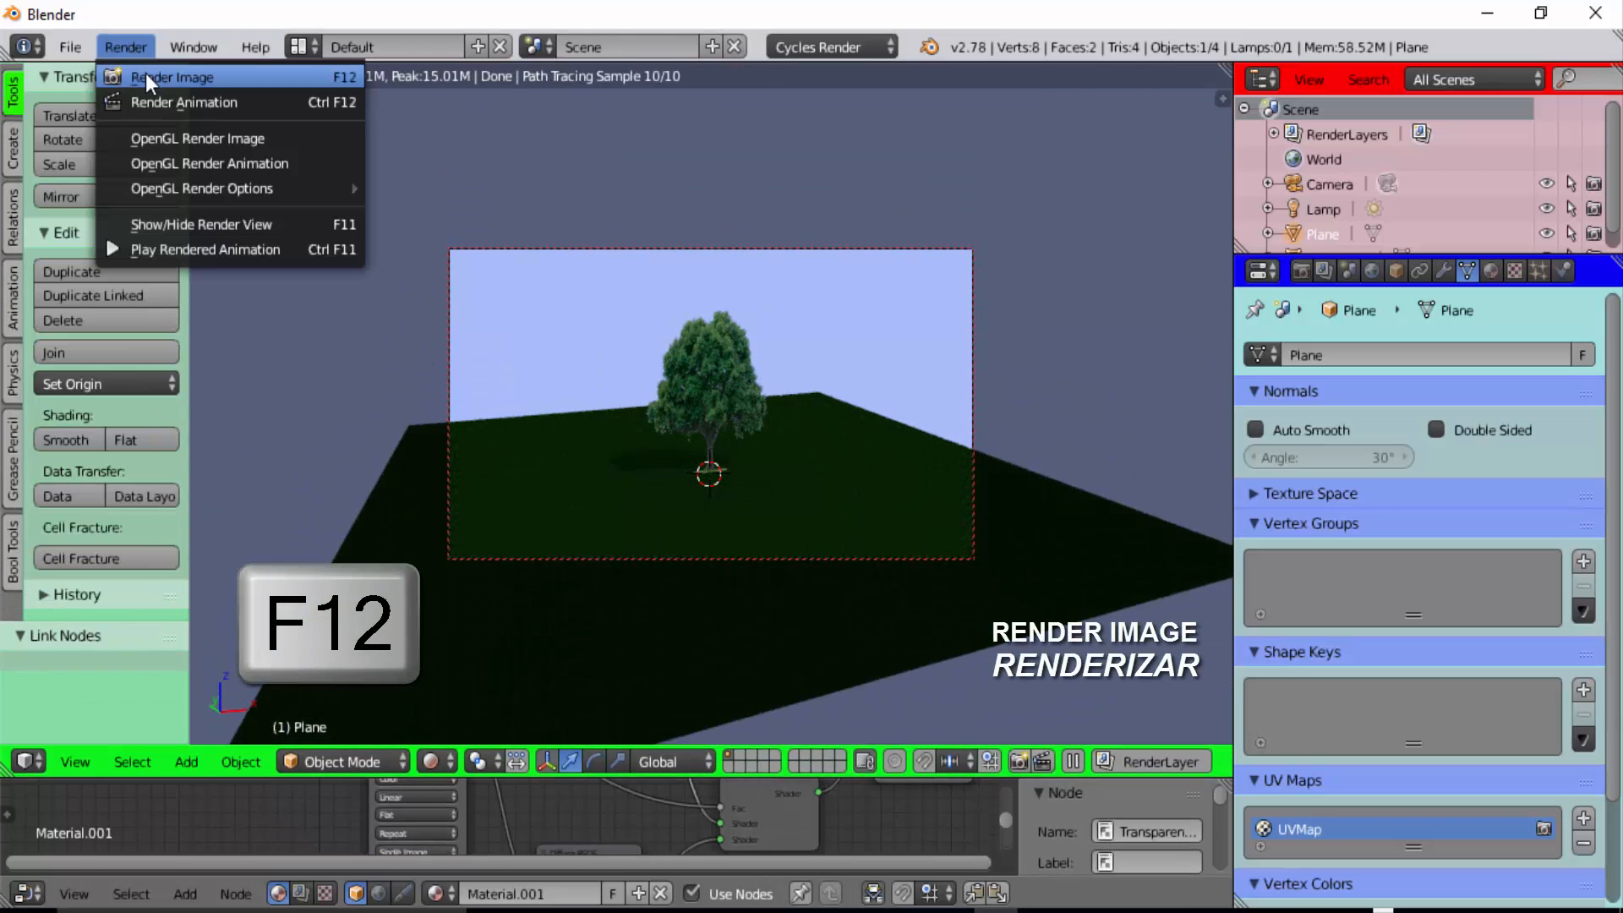
left_click(145, 72)
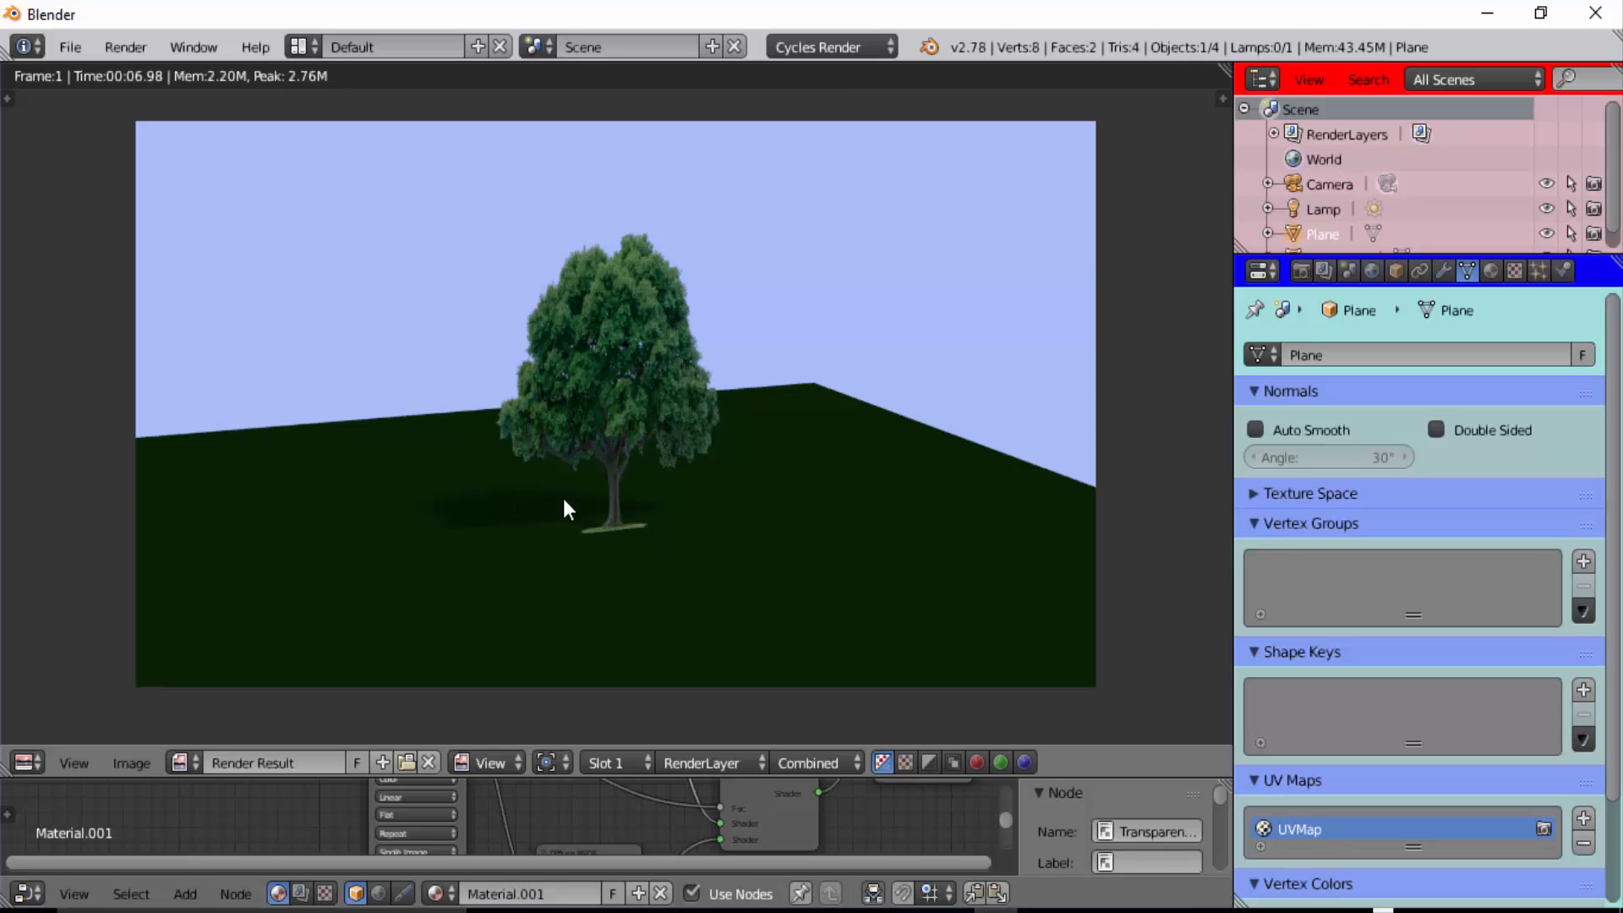
key("Escape")
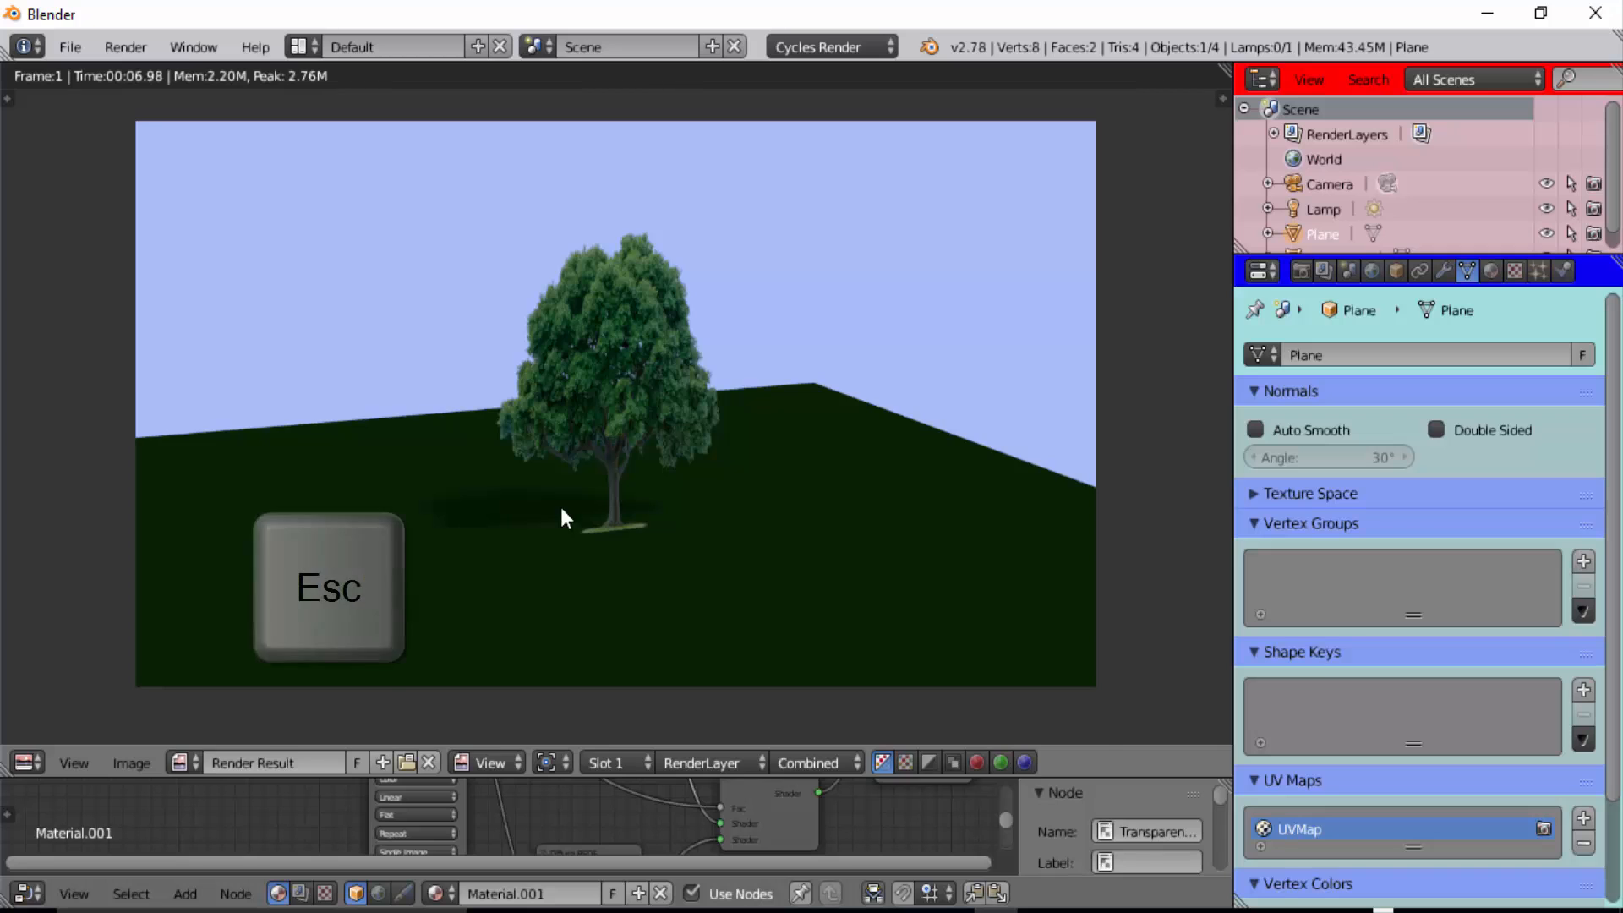
Brighten the ground plane's material color to RGB 0.009, 0.102, 0.002 and render the image again
right_click(879, 428)
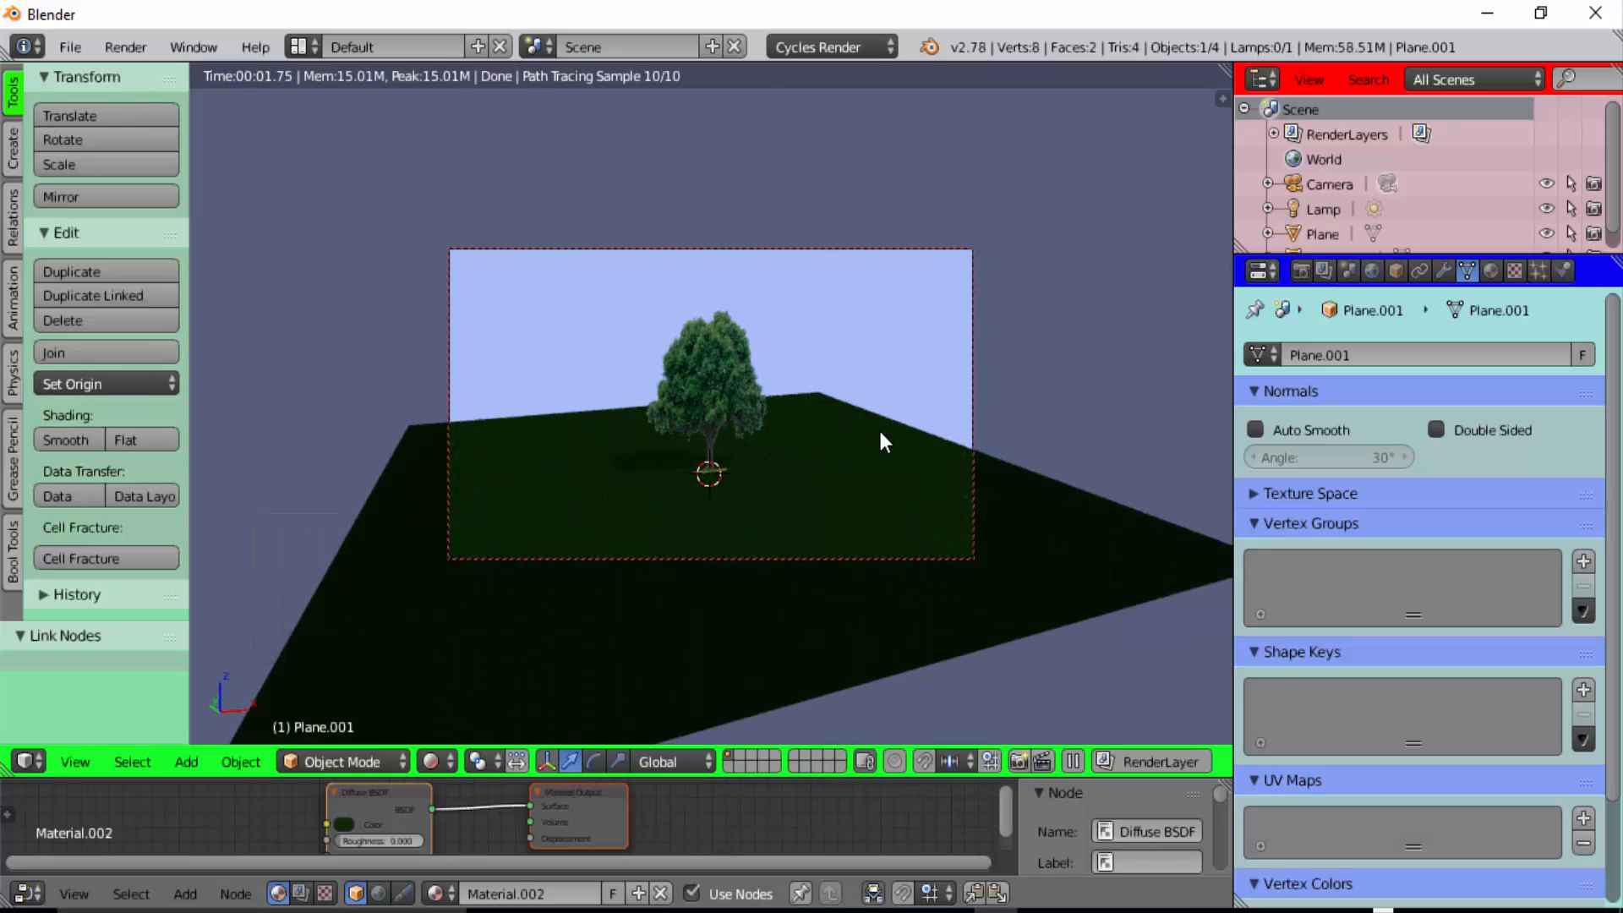
left_click(1491, 270)
left_click(1448, 613)
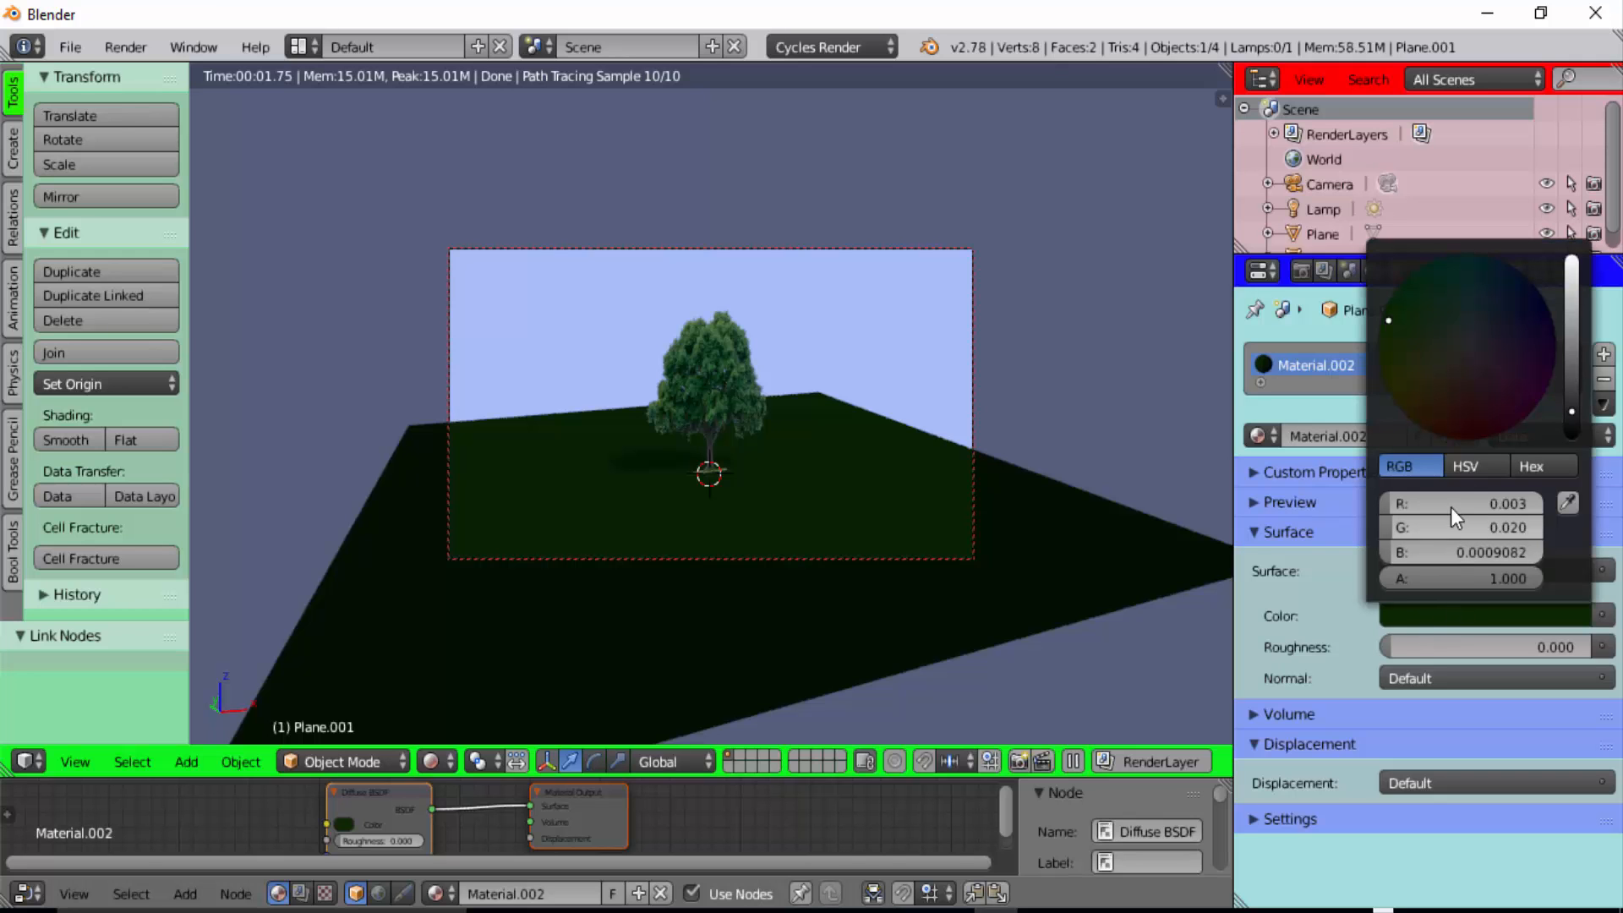
left_click_drag(1575, 411, 1571, 374)
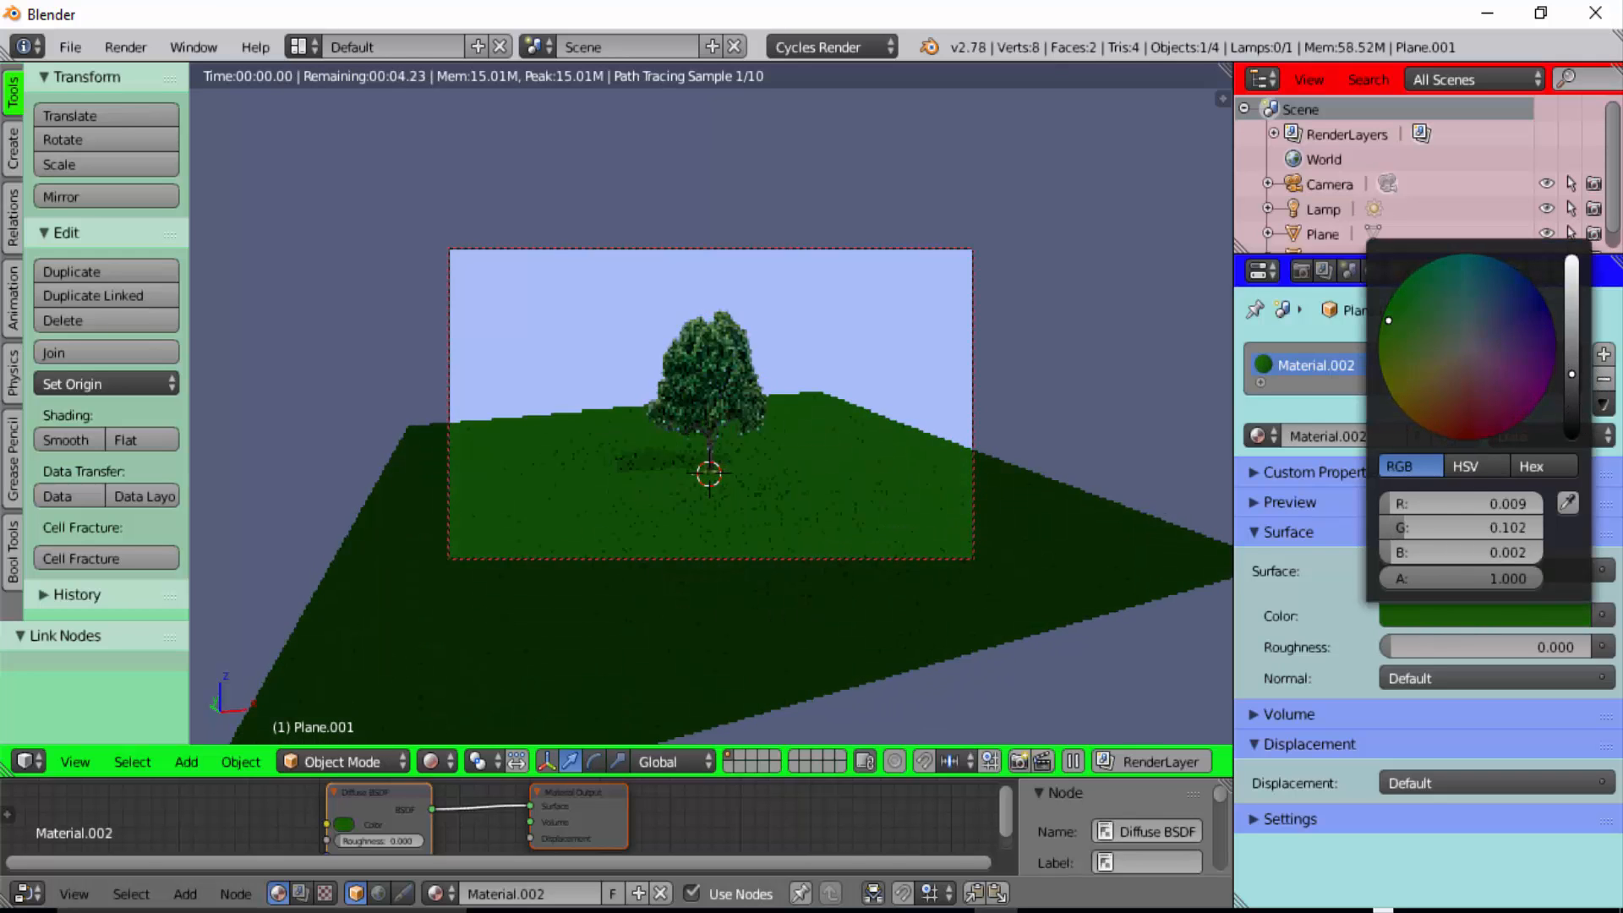
left_click(135, 43)
left_click(154, 67)
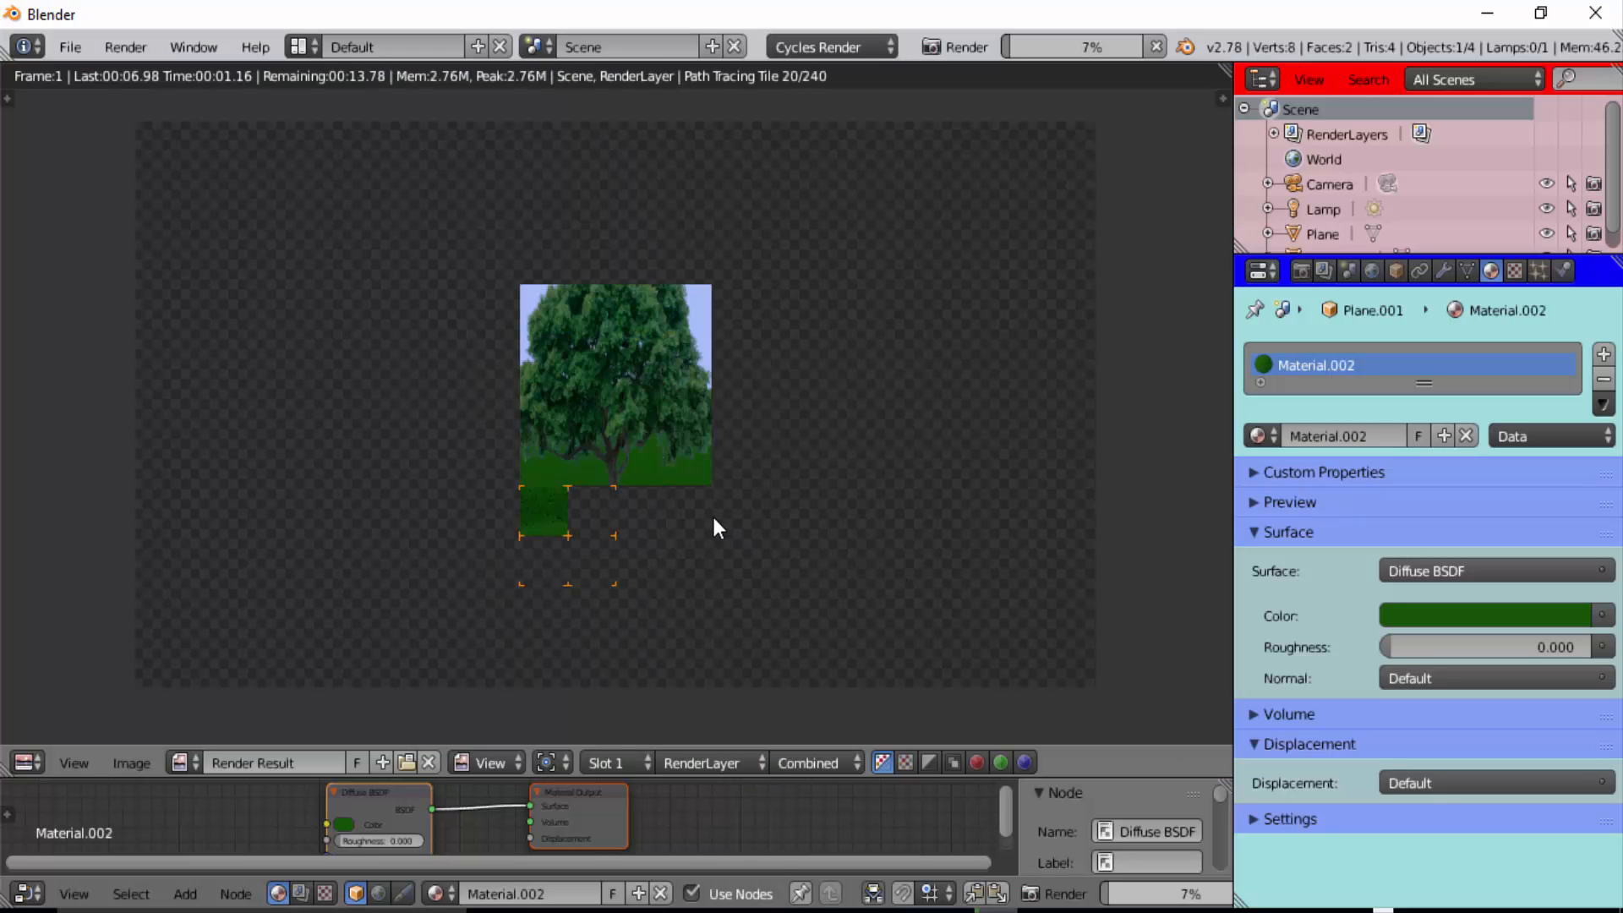